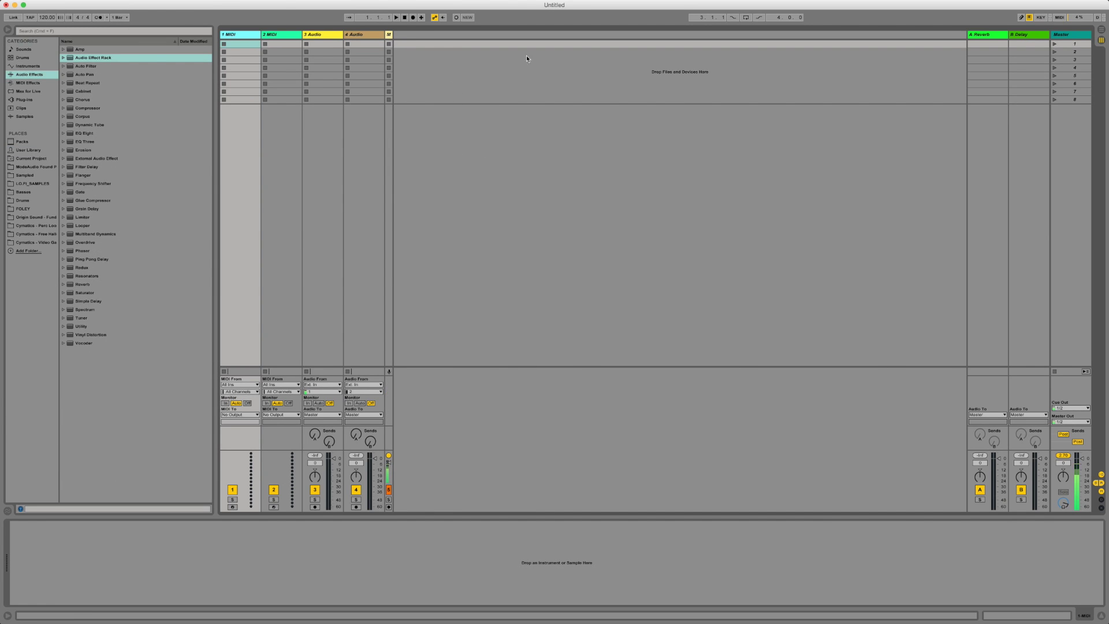
# Step: Glance through the File menu, then select the audio tracks and finally track 1 MIDI
pyautogui.click(47, 0)
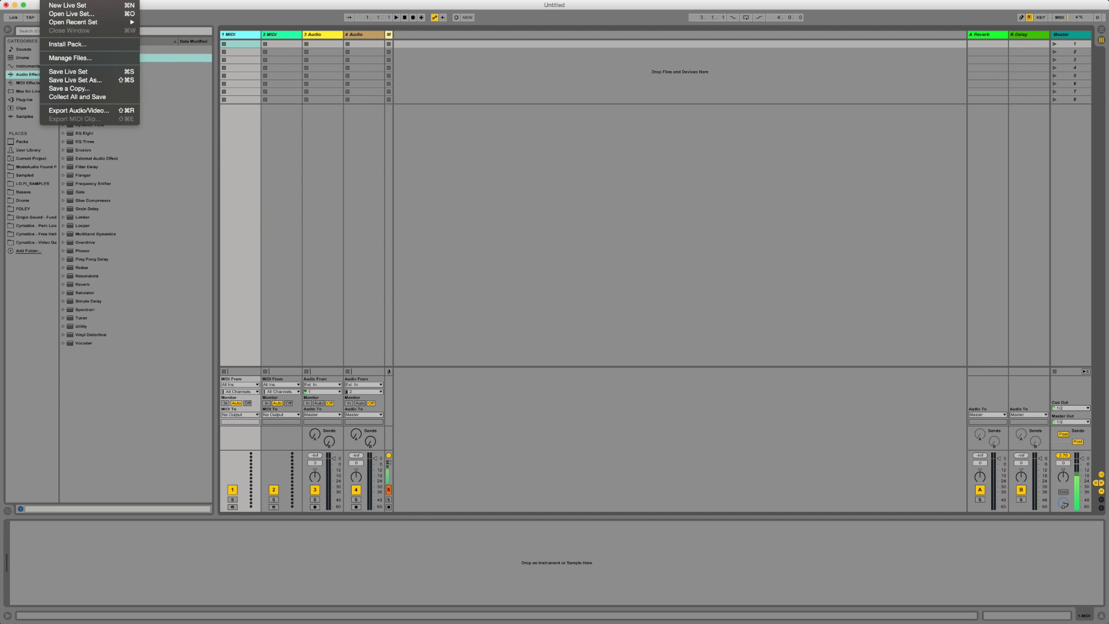
pyautogui.click(652, 181)
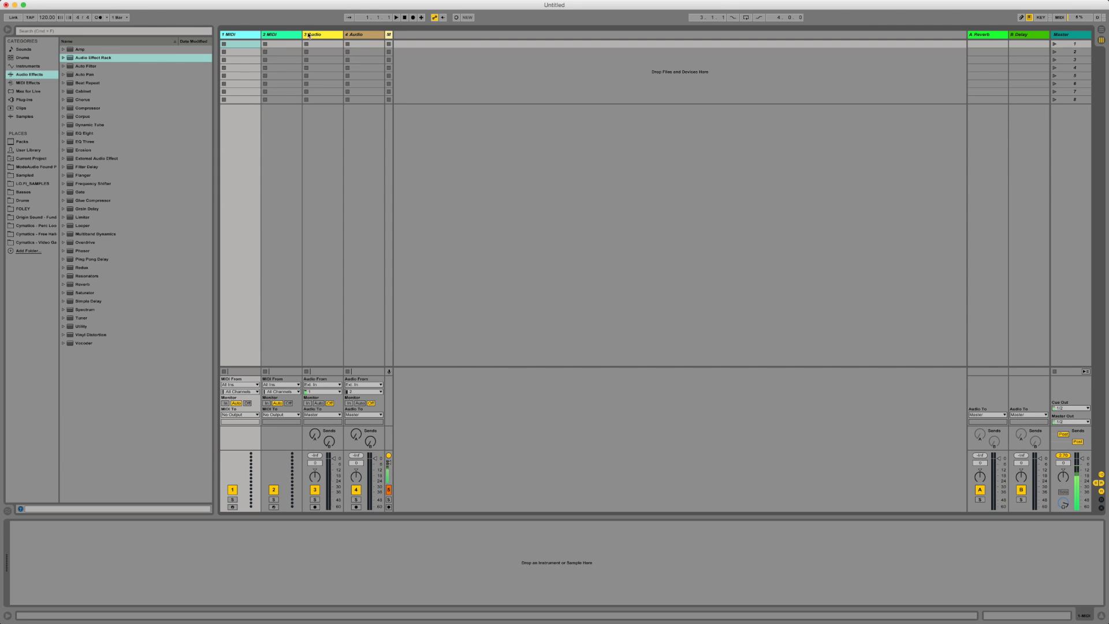
pyautogui.click(356, 35)
pyautogui.click(319, 34)
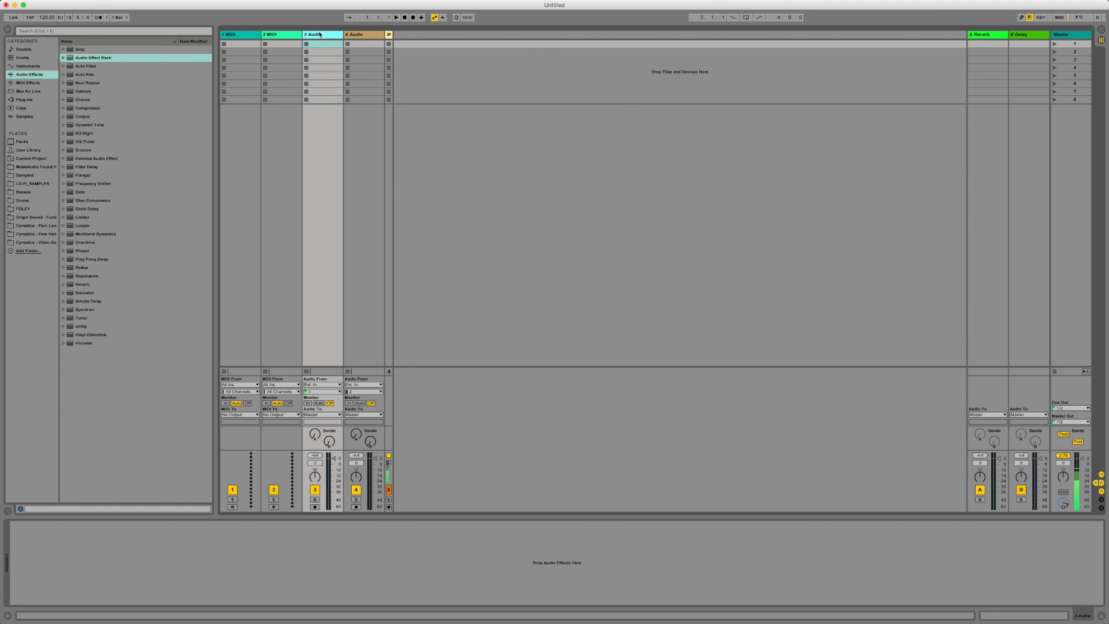
pyautogui.click(389, 34)
pyautogui.click(247, 35)
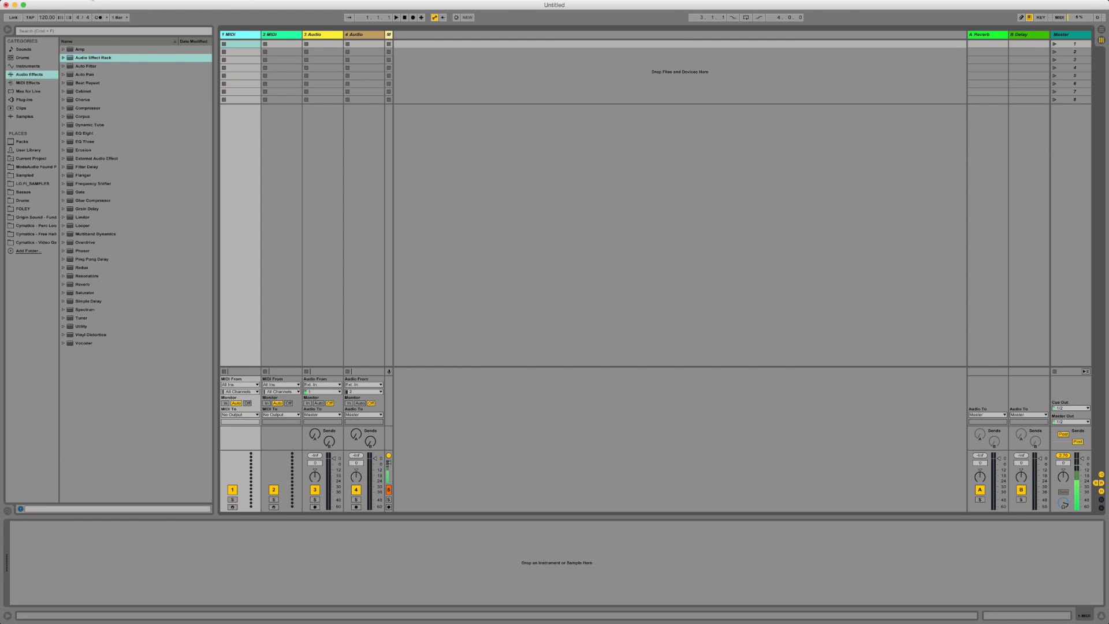
# Step: Insert two new empty MIDI tracks, one from the Create menu and one with Cmd+Shift+T
pyautogui.click(87, 6)
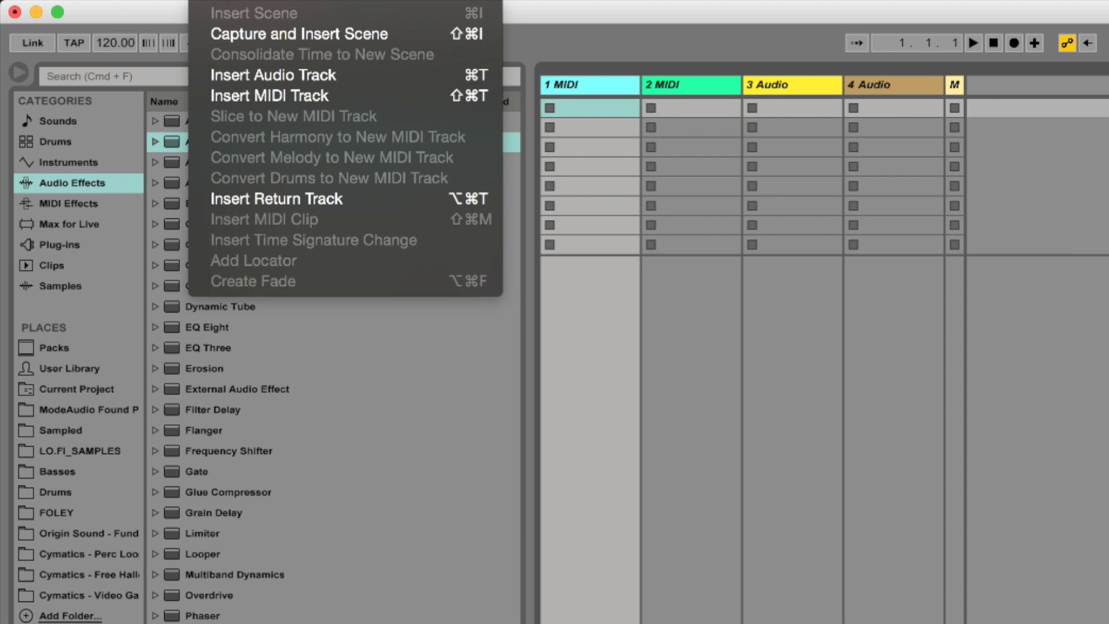
pyautogui.click(318, 96)
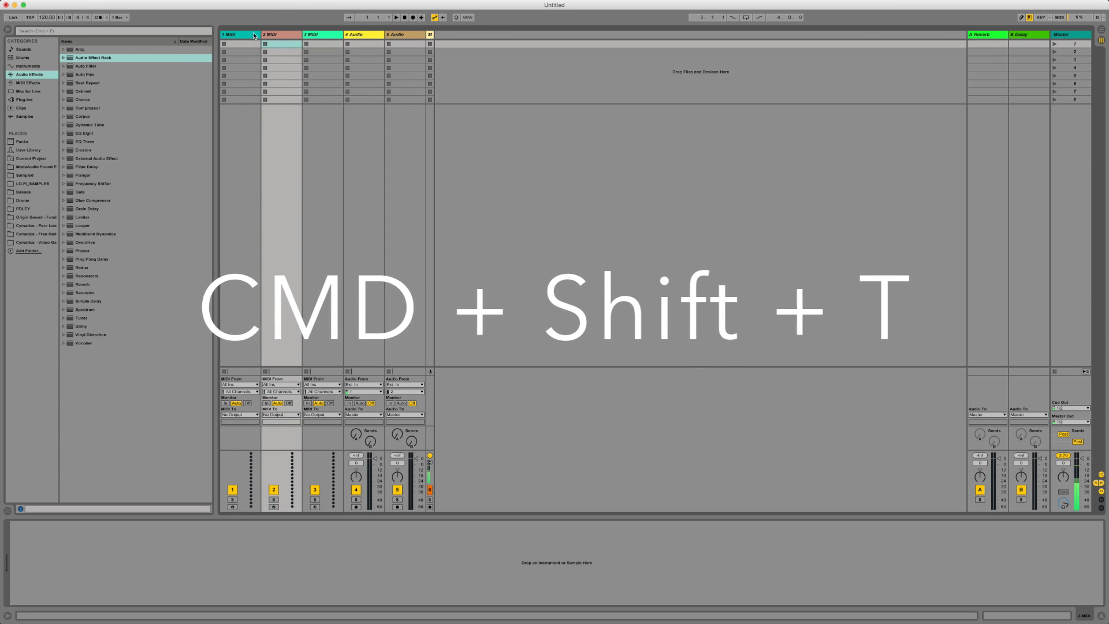
pyautogui.press('super+shift+t')
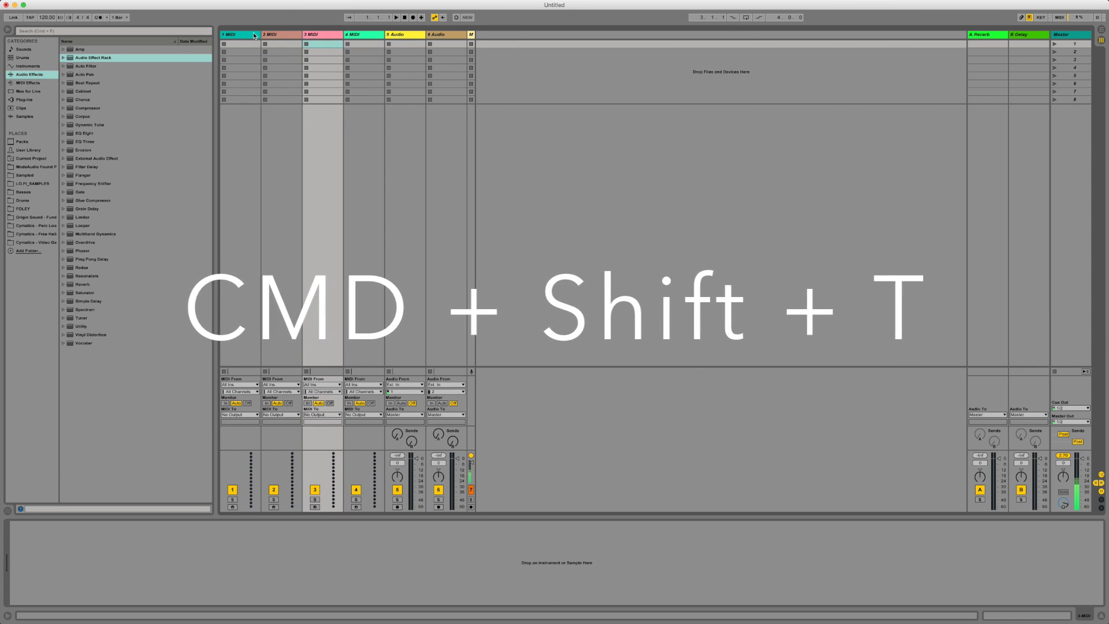
pyautogui.click(318, 34)
# Step: Delete the extra MIDI tracks and the 2 Audio track, keeping only 1 MIDI selected
pyautogui.press('Delete')
pyautogui.keyDown('shift'); pyautogui.click(272, 34); pyautogui.keyUp('shift')
pyautogui.press('Delete')
pyautogui.click(240, 34)
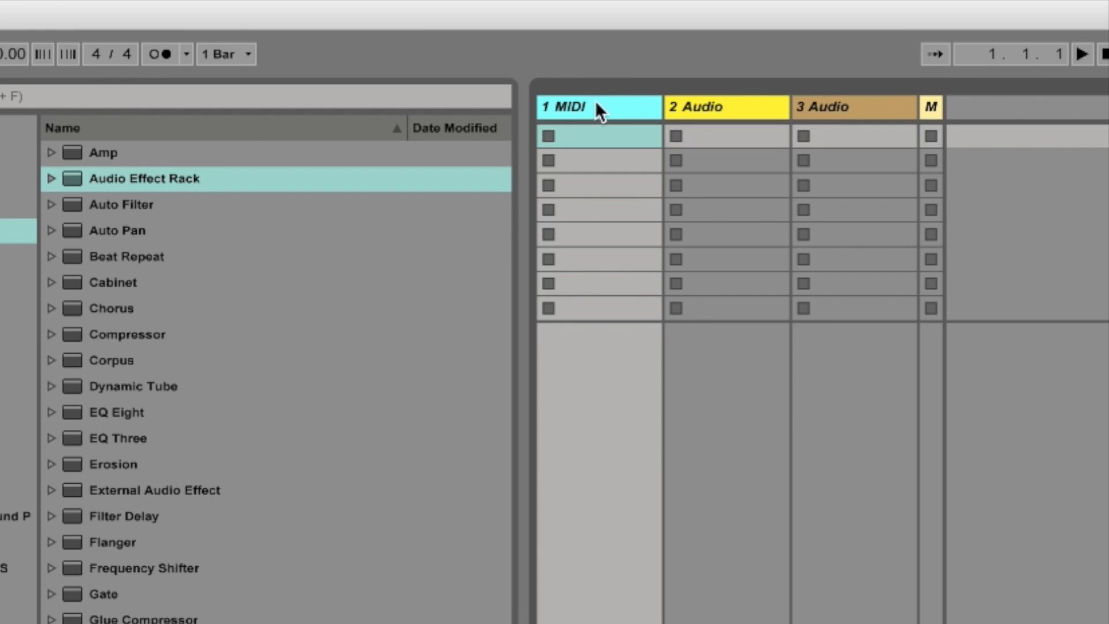
pyautogui.click(676, 106)
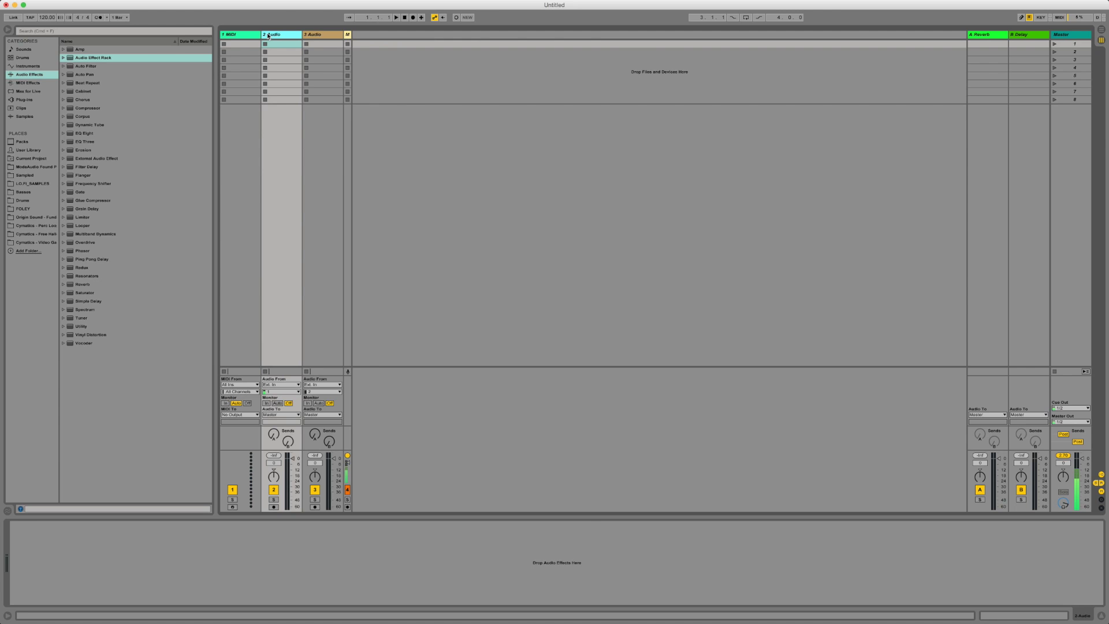
pyautogui.press('Delete')
pyautogui.press('Delete')
pyautogui.click(234, 35)
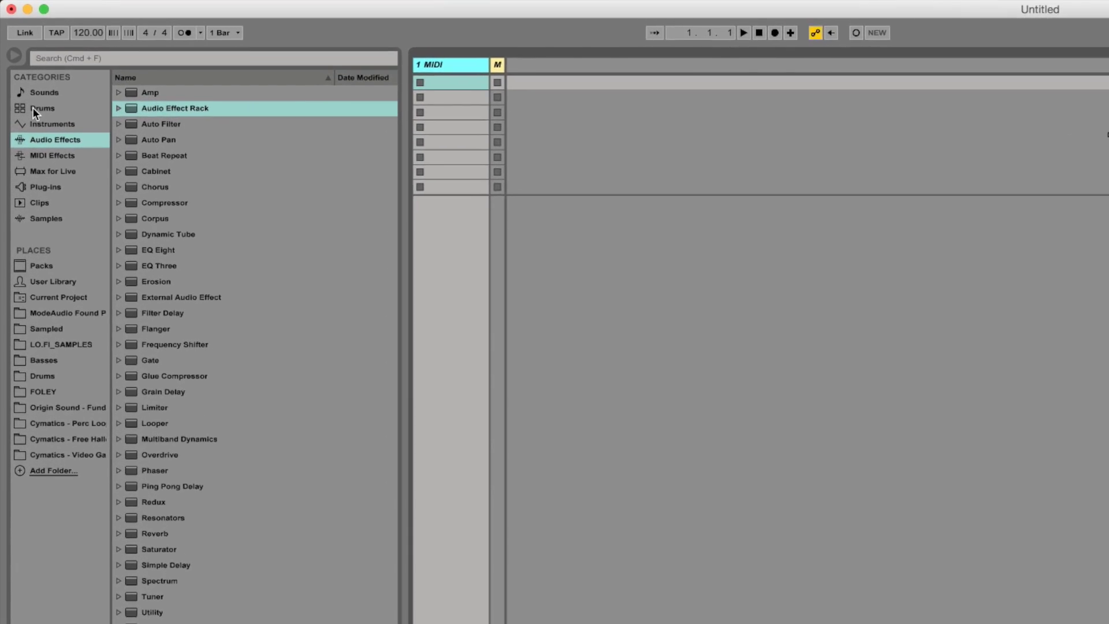
# Step: Load an empty Drum Rack from the Browser's Drums category onto the MIDI track
pyautogui.click(32, 78)
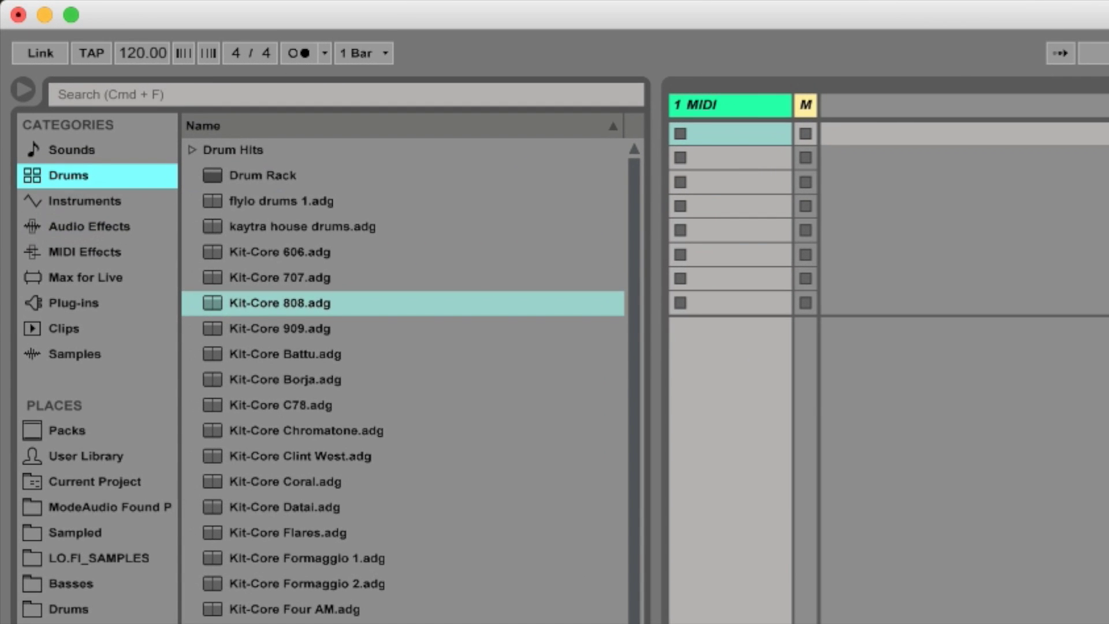
pyautogui.scroll(-3, 402, 382)
pyautogui.scroll(3, 403, 382)
pyautogui.doubleClick(264, 175)
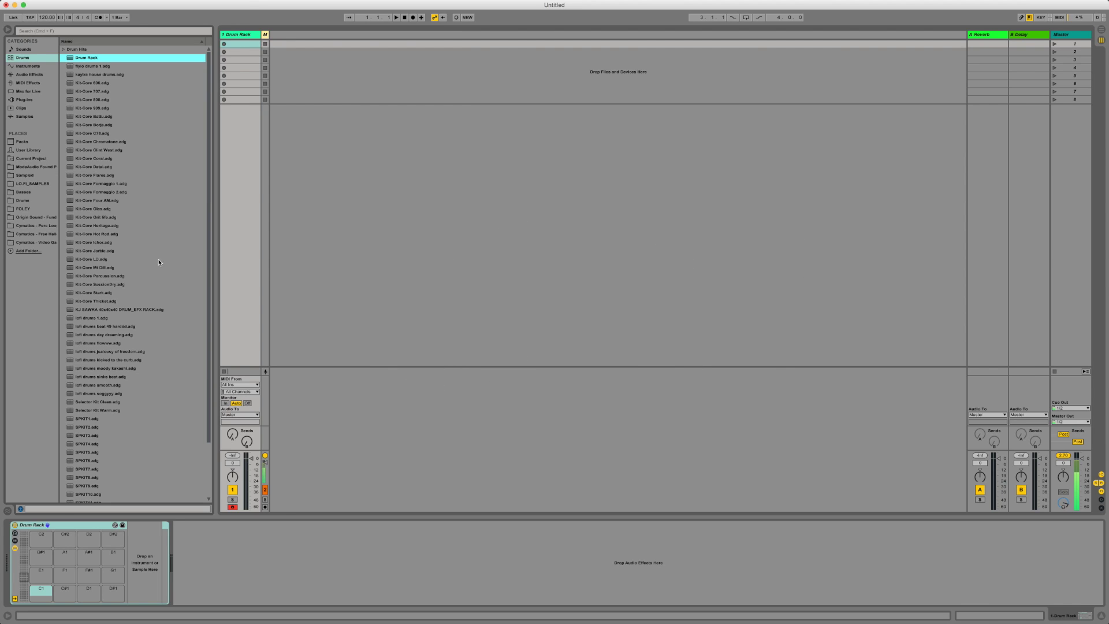
pyautogui.click(60, 528)
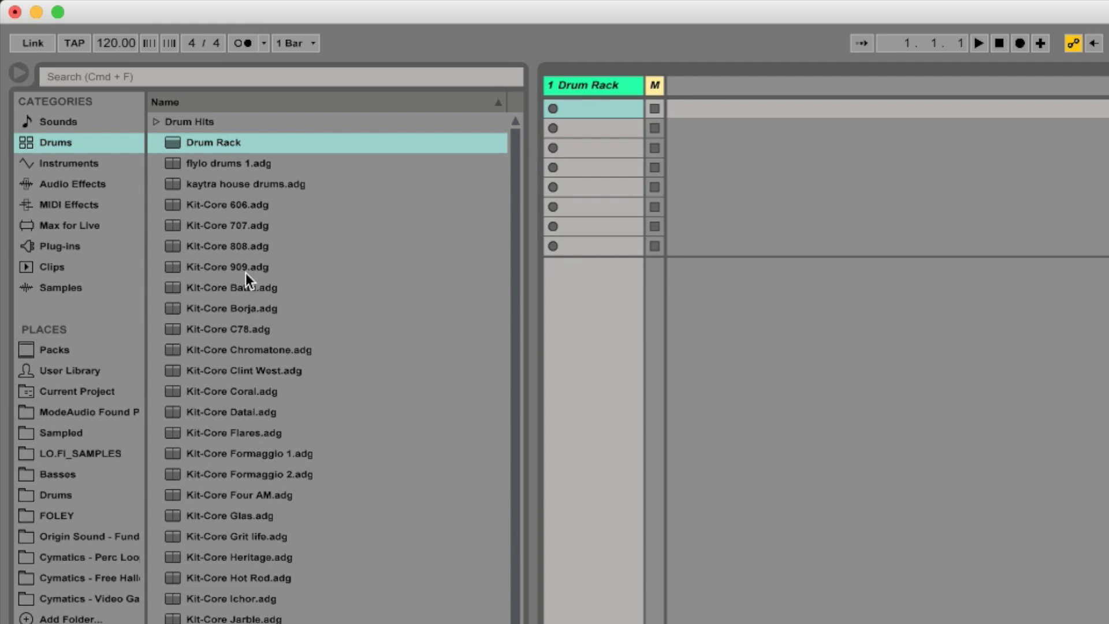
# Step: Look at Kit-Core 606 and 707, then select Kit-Core 808.adg in the Drums list
pyautogui.click(231, 206)
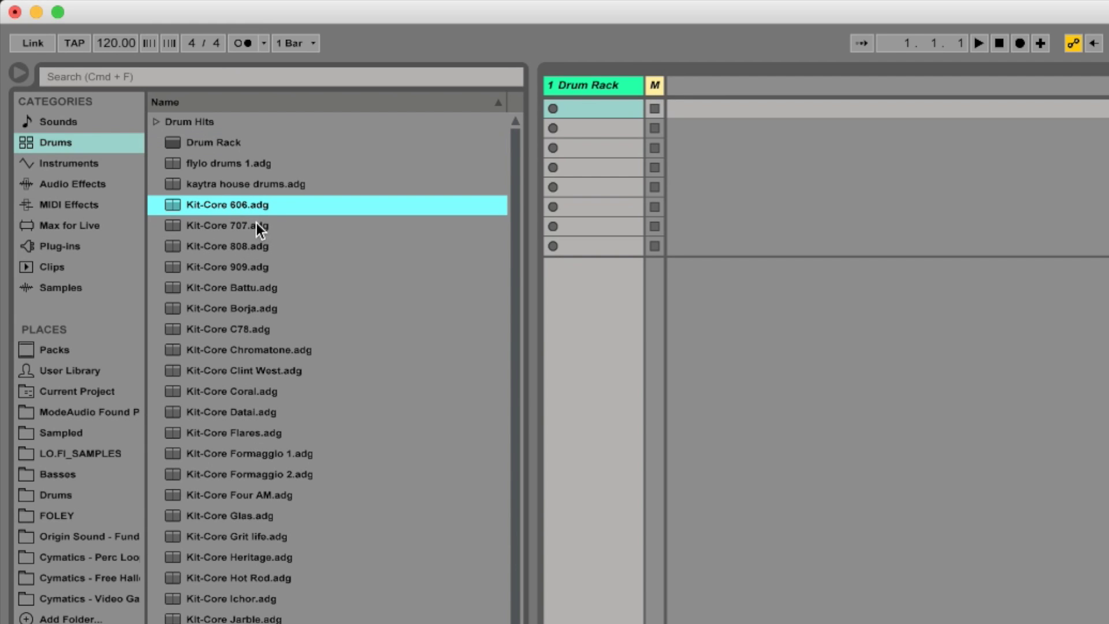
pyautogui.click(257, 228)
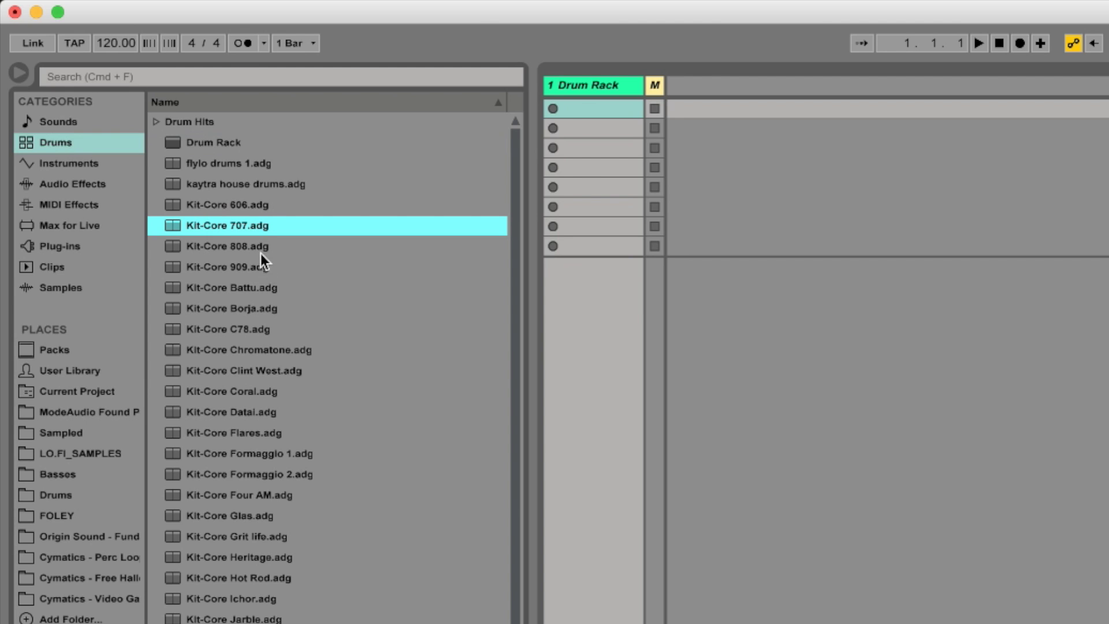
pyautogui.click(207, 246)
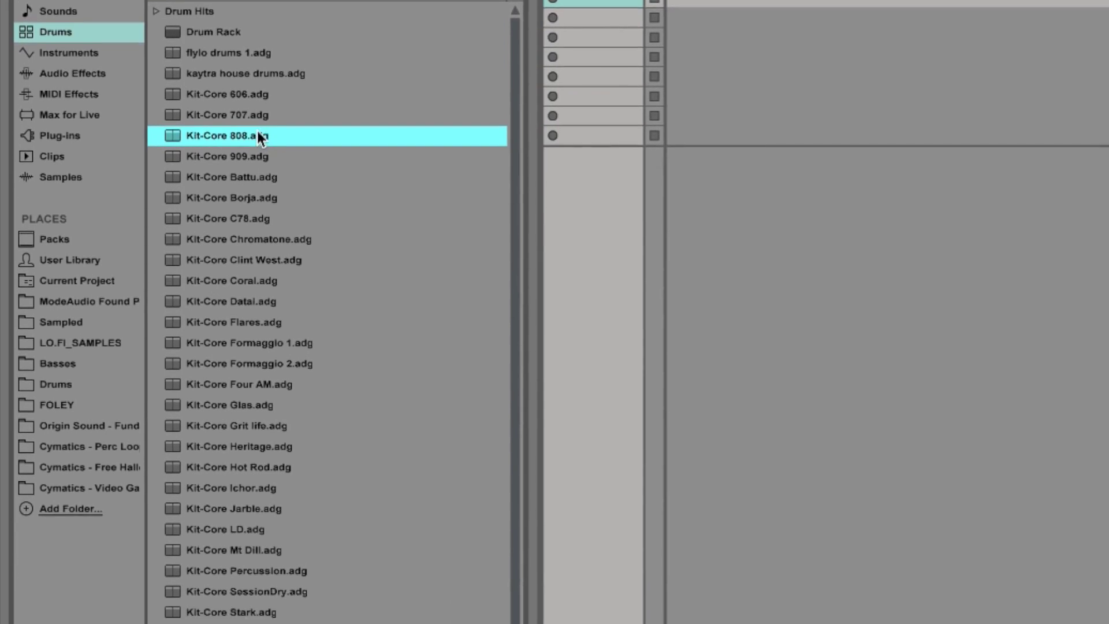
# Step: Load Kit-Core 808 into the Drum Rack and audition its Kick 808, Snare 808 and Clap 808 pads
pyautogui.moveTo(237, 23); pyautogui.dragTo(155, 610)
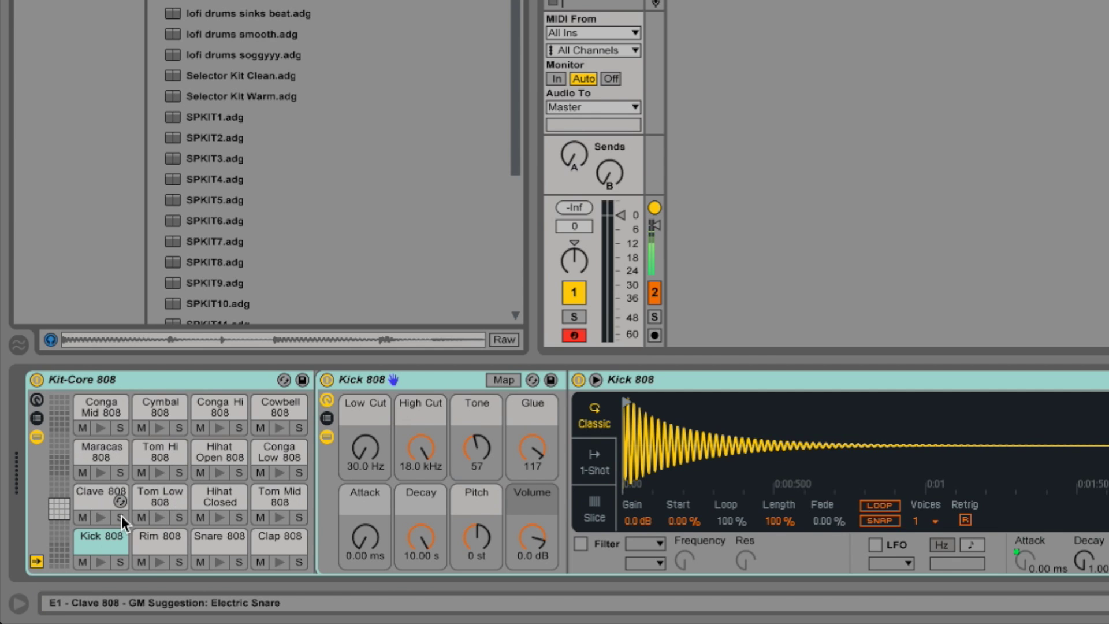
pyautogui.click(100, 563)
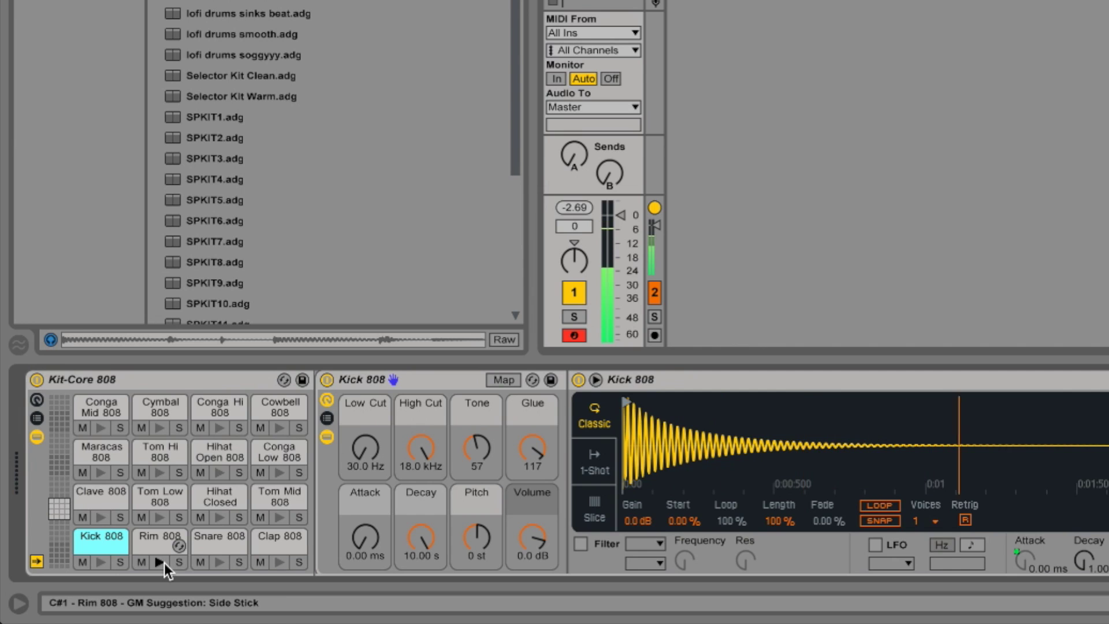
pyautogui.click(216, 563)
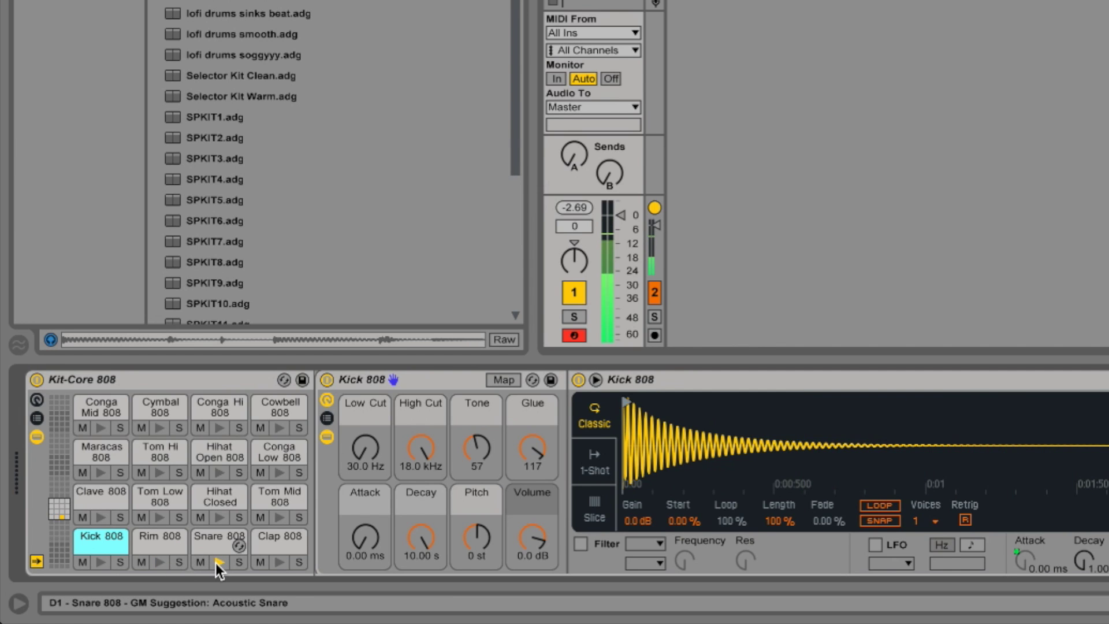
pyautogui.click(278, 564)
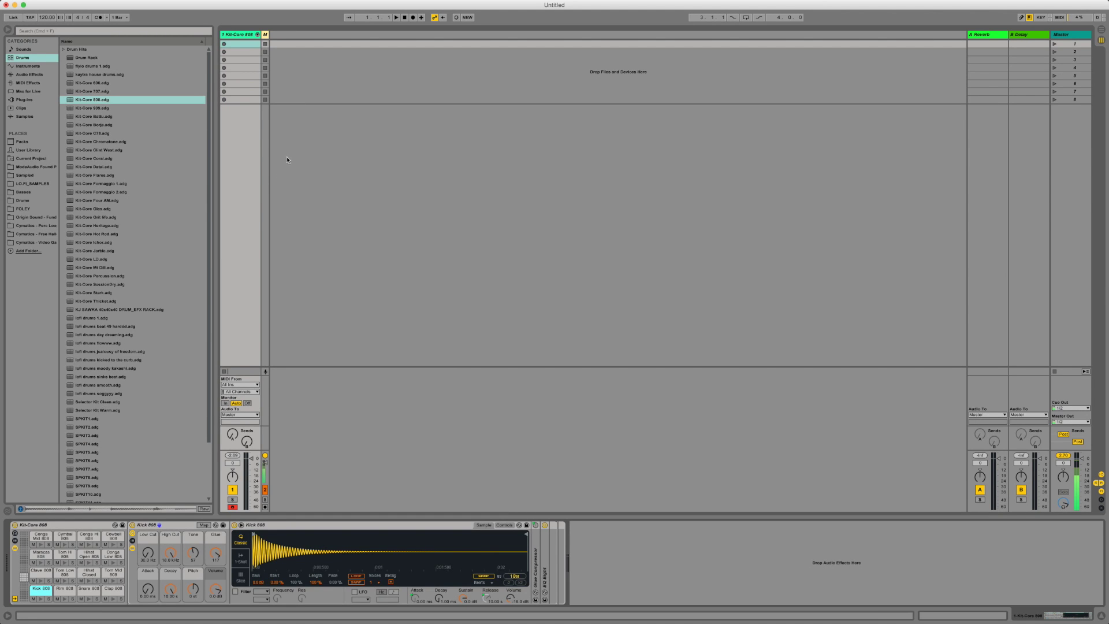
# Step: Create an empty MIDI clip in the first slot of 1 Kit-Core 808 and show its I/O and mixer settings
pyautogui.click(241, 35)
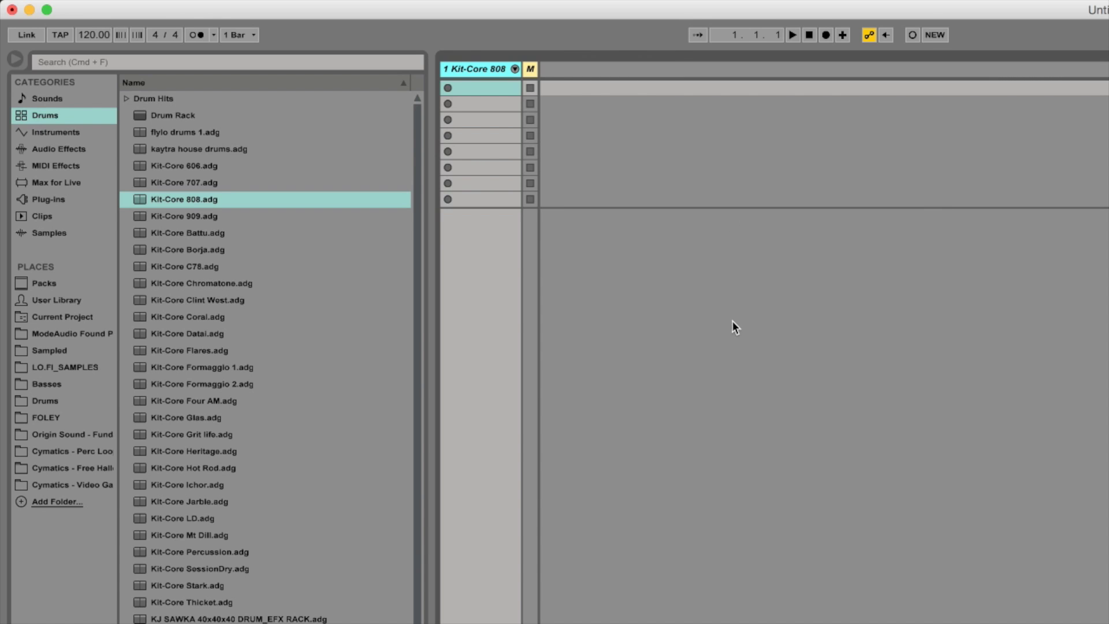
pyautogui.doubleClick(472, 87)
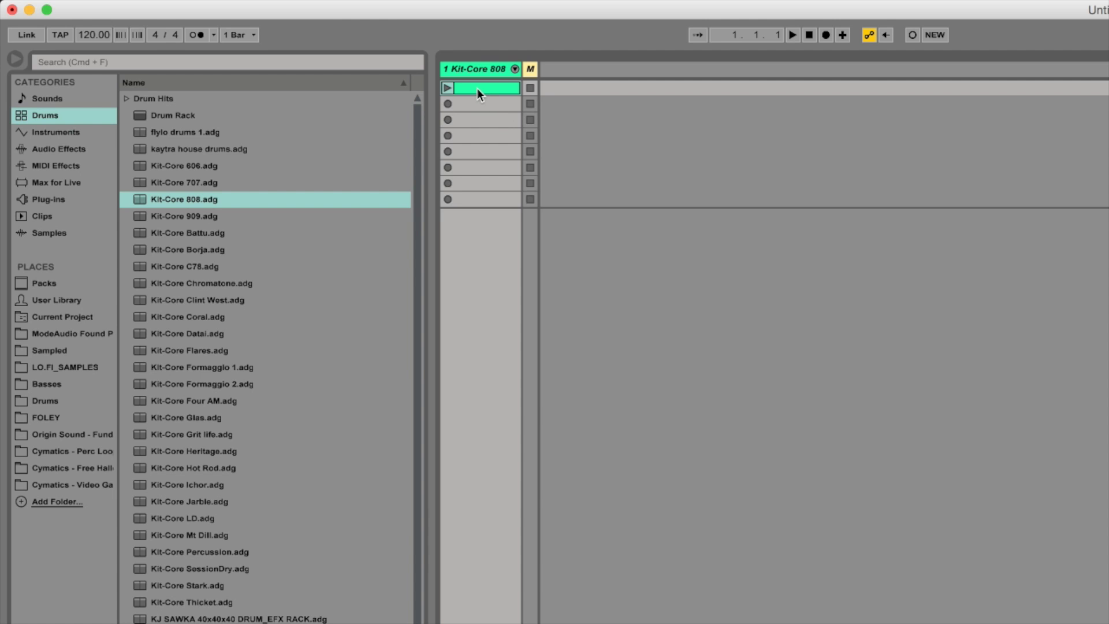
pyautogui.press('super+alt+m')
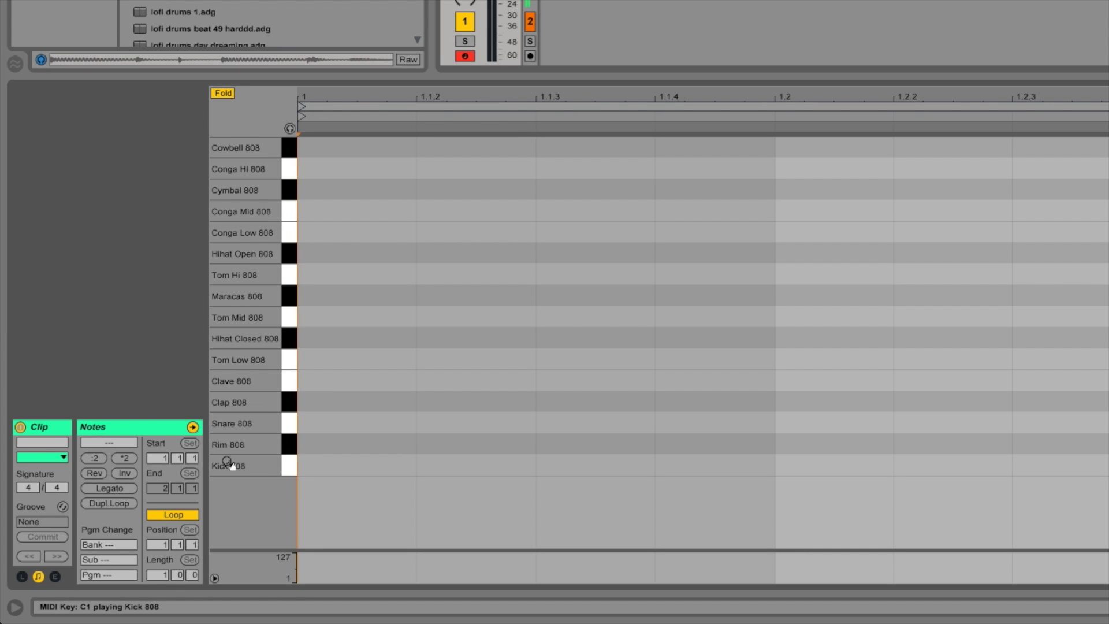
# Step: Preview the Kick 808 sound twice from the clip's note editor
pyautogui.click(293, 463)
pyautogui.click(246, 472)
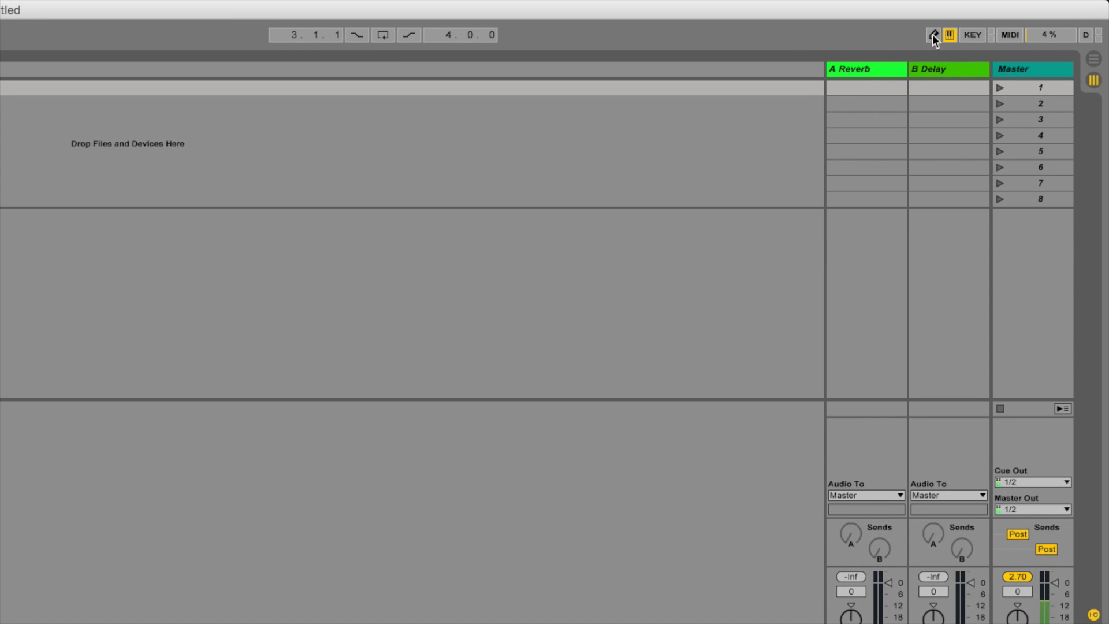
# Step: In Draw mode, add Kick 808 notes at 1.1 and 1.1.3, trying then removing a Snare 808
pyautogui.click(934, 35)
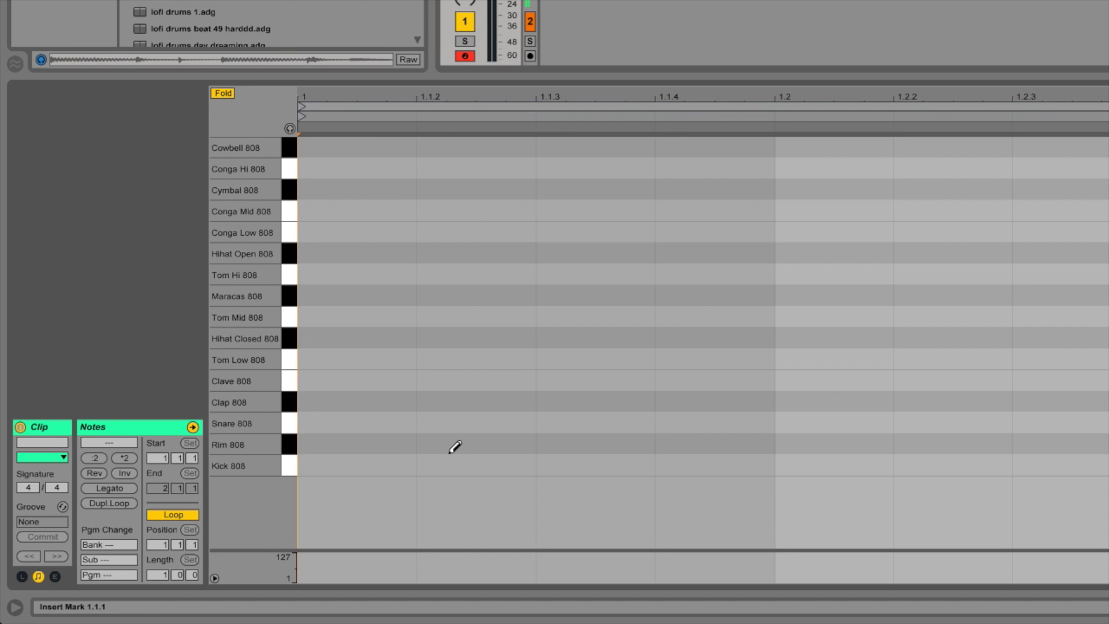
pyautogui.click(371, 462)
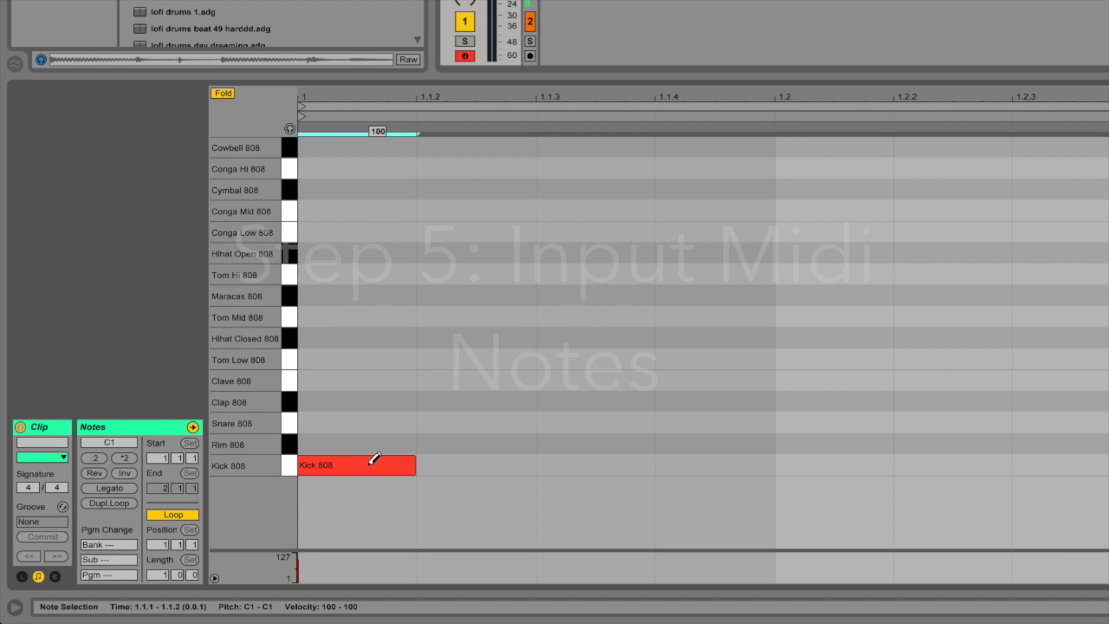
pyautogui.click(555, 417)
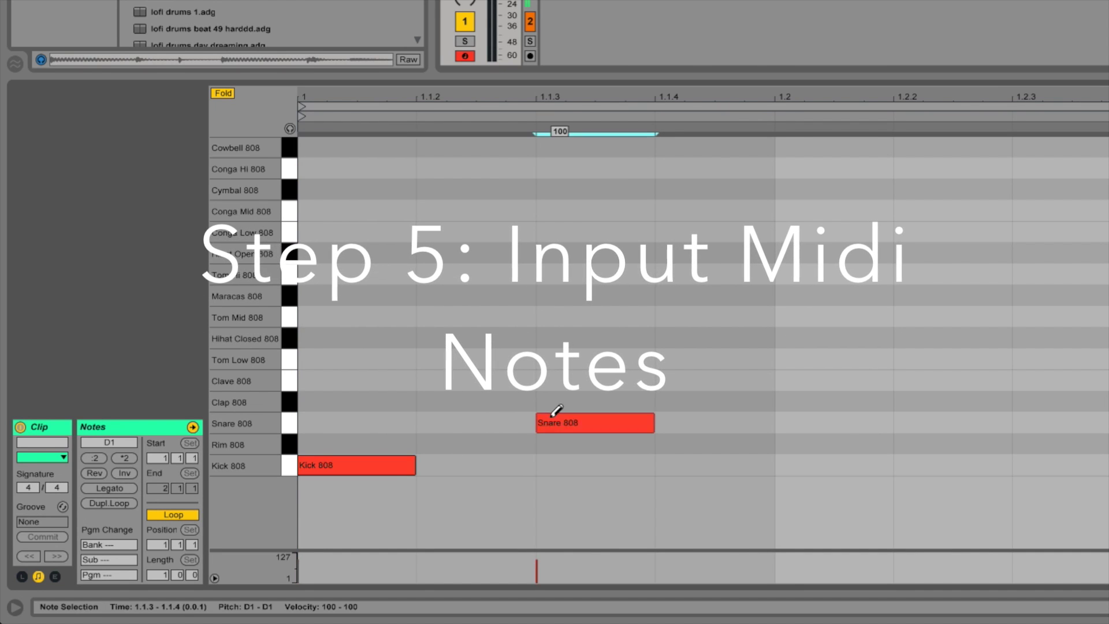
pyautogui.click(604, 417)
pyautogui.click(604, 465)
# Step: Add kicks from 1.2 to 1.4.3, then erase all but the 1.1 kick while playing back
pyautogui.click(840, 466)
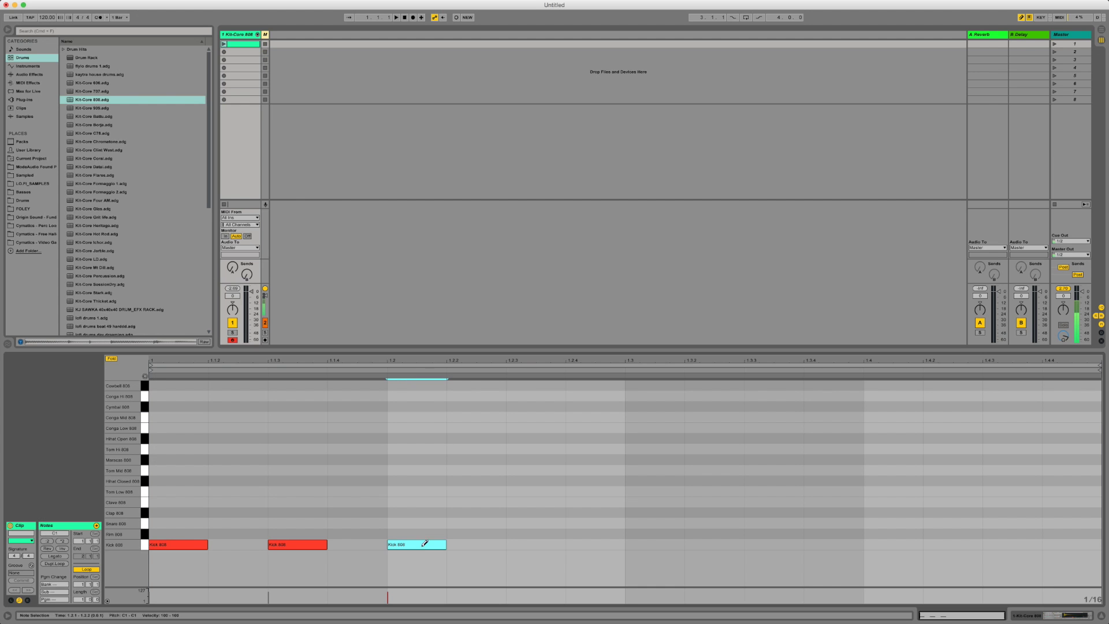
pyautogui.click(517, 541)
pyautogui.click(640, 543)
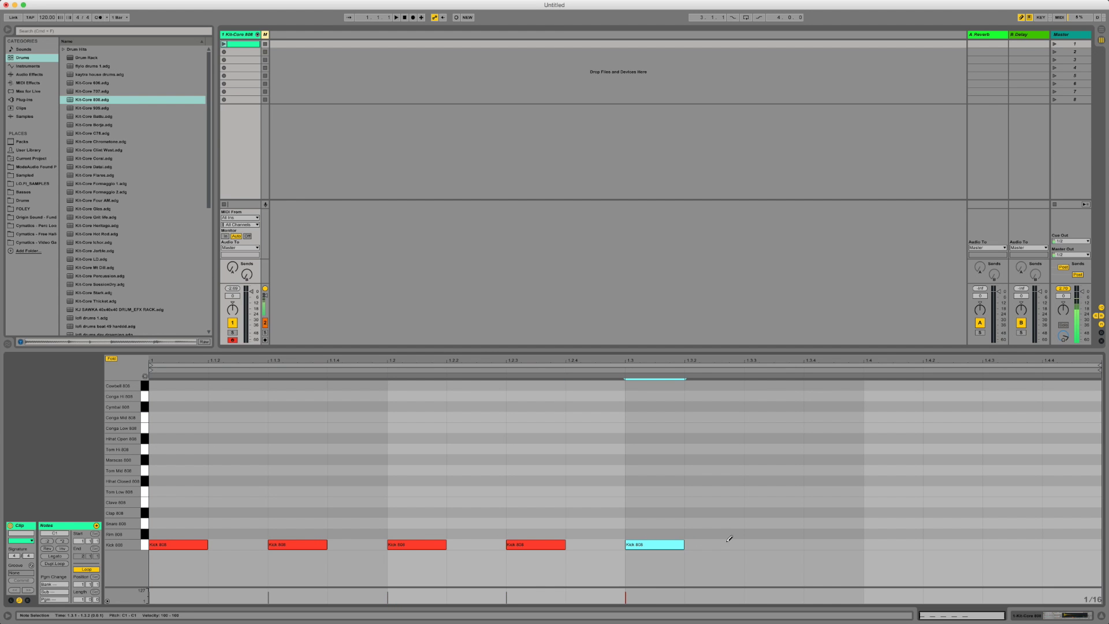
pyautogui.click(794, 541)
pyautogui.click(878, 542)
pyautogui.click(1000, 541)
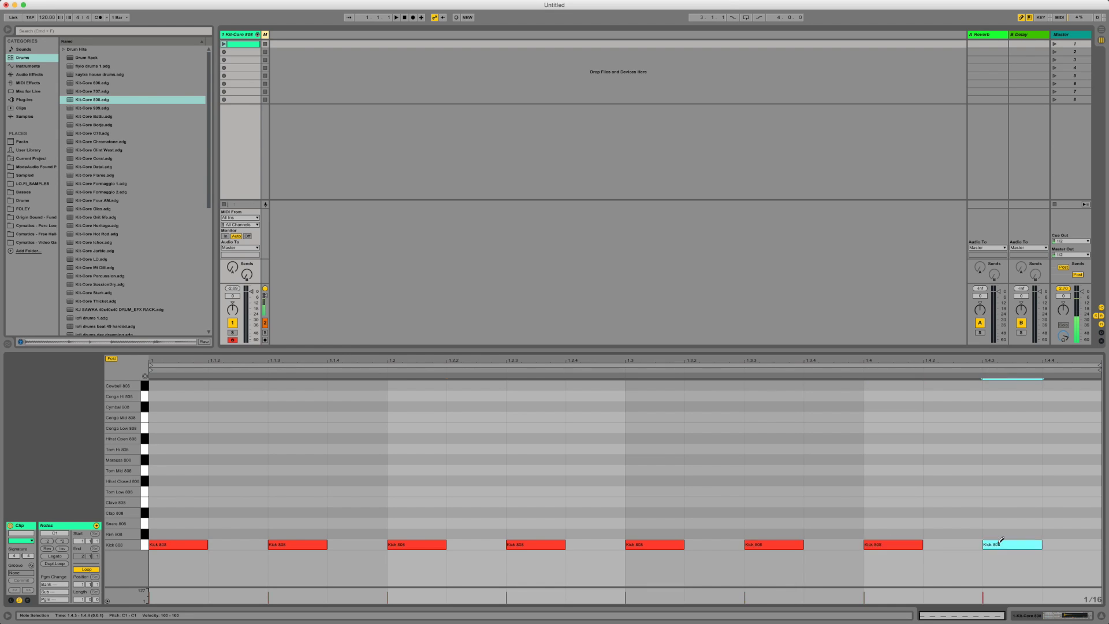
pyautogui.moveTo(1001, 541); pyautogui.dragTo(436, 540)
pyautogui.press('space')
pyautogui.click(285, 541)
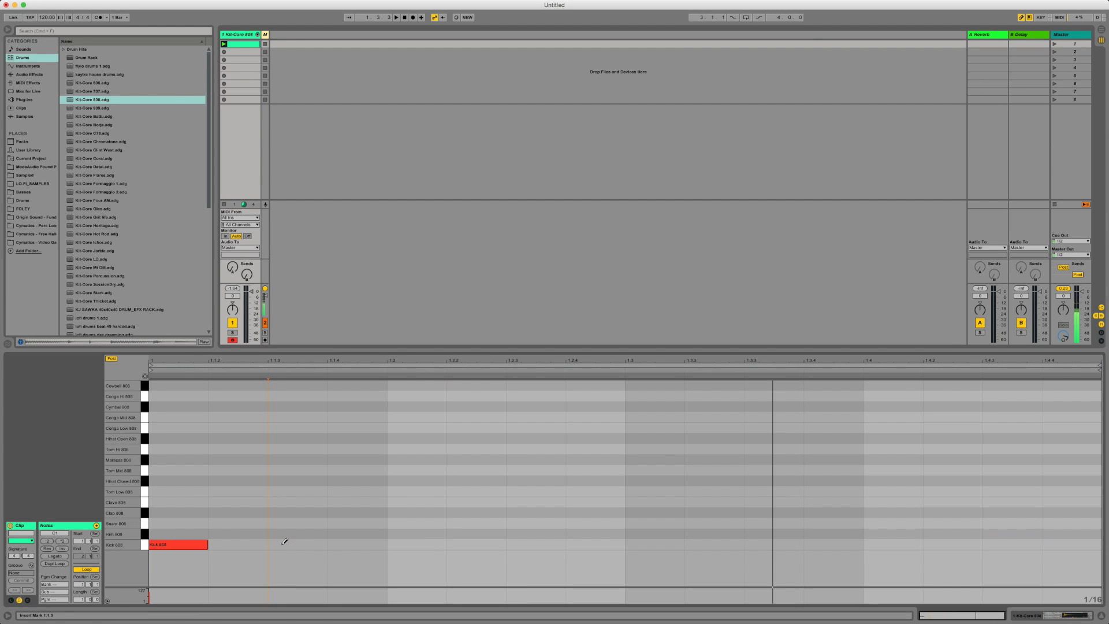
# Step: Add Kick 808 notes at 1.2, 1.3 and 1.4, then launch the drum clip
pyautogui.click(407, 543)
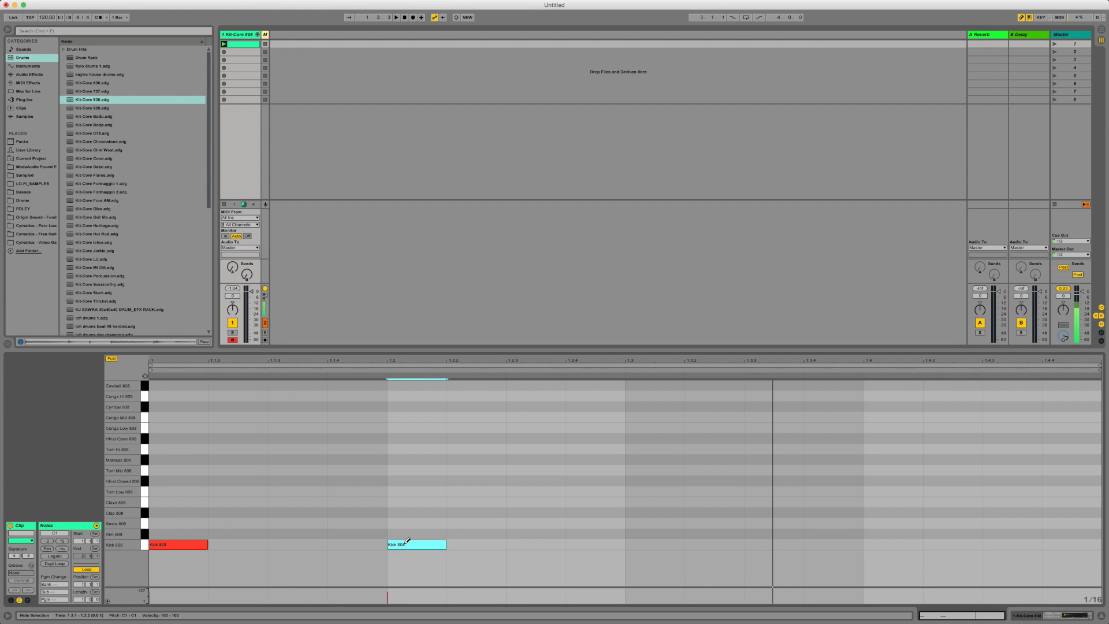
pyautogui.click(665, 543)
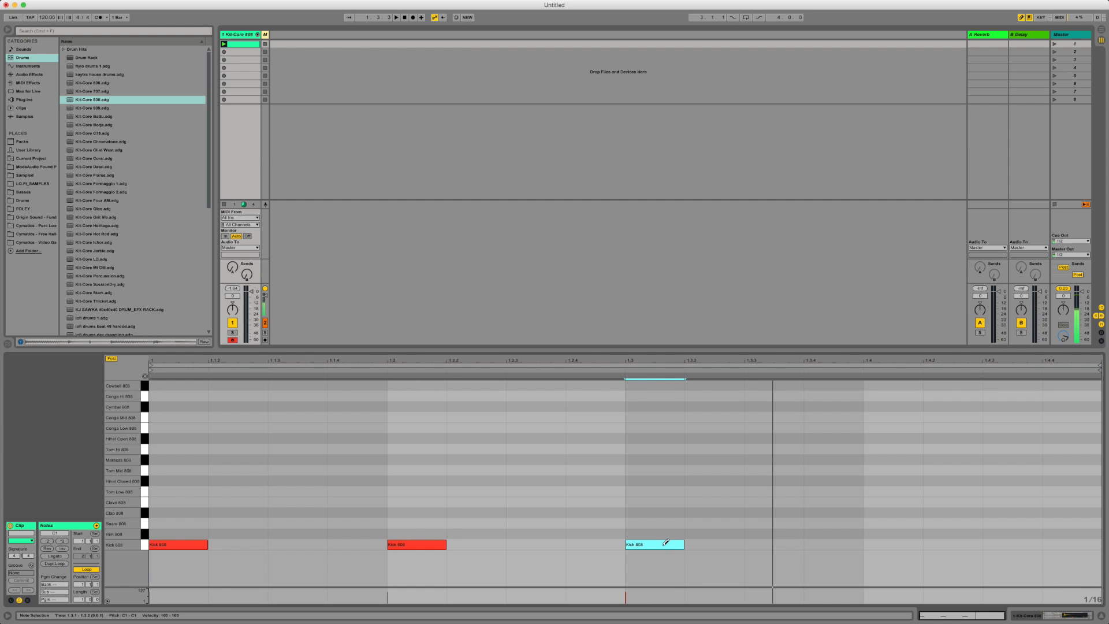
pyautogui.click(919, 541)
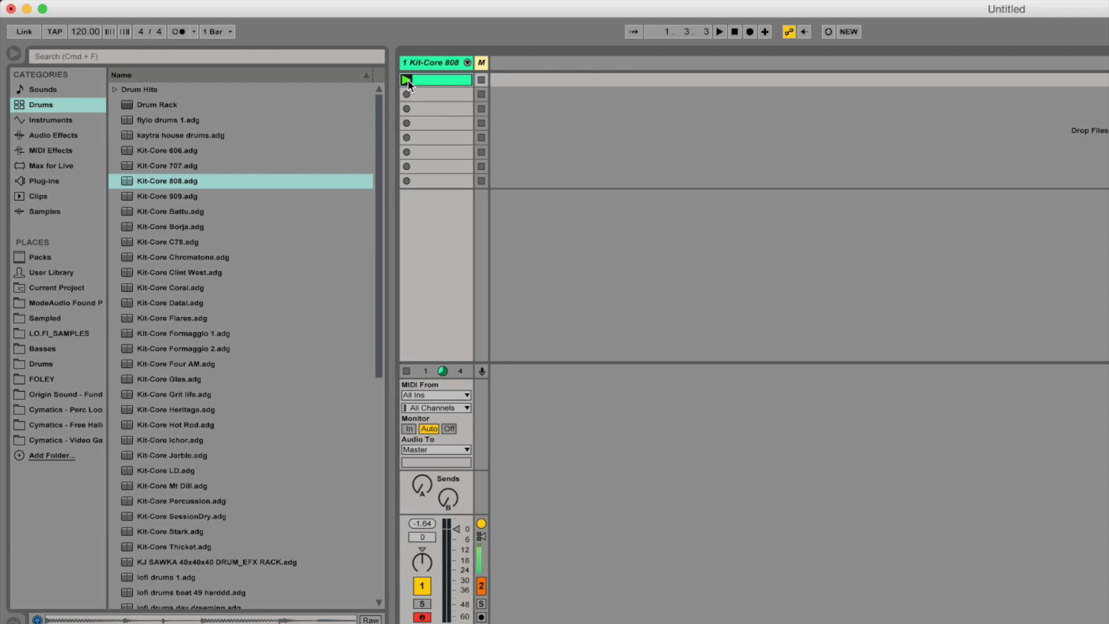
pyautogui.click(406, 79)
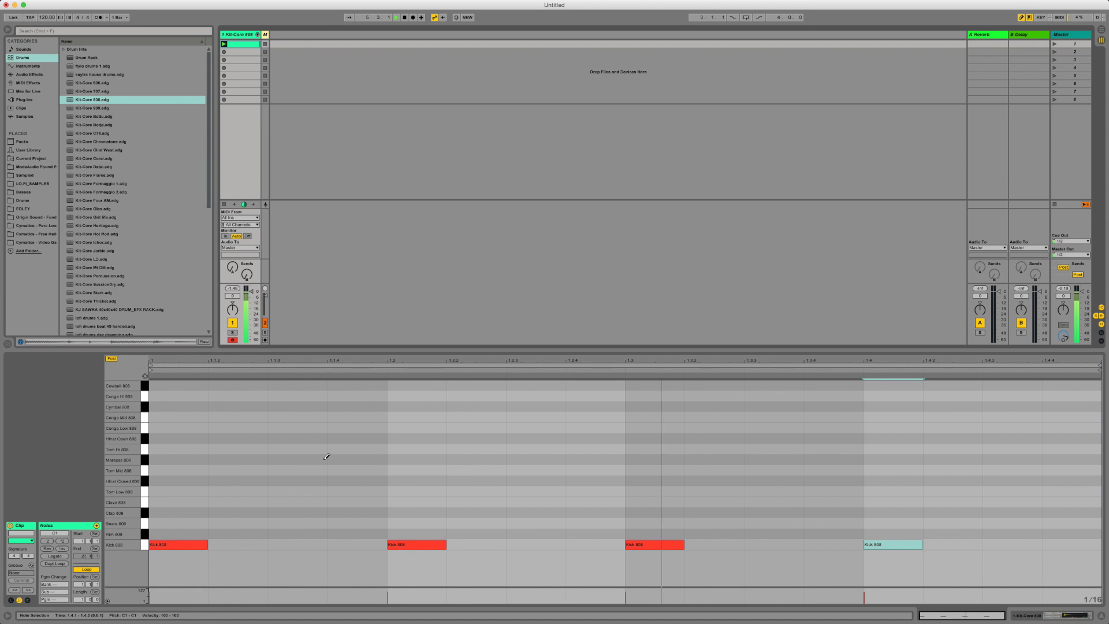
pyautogui.click(225, 46)
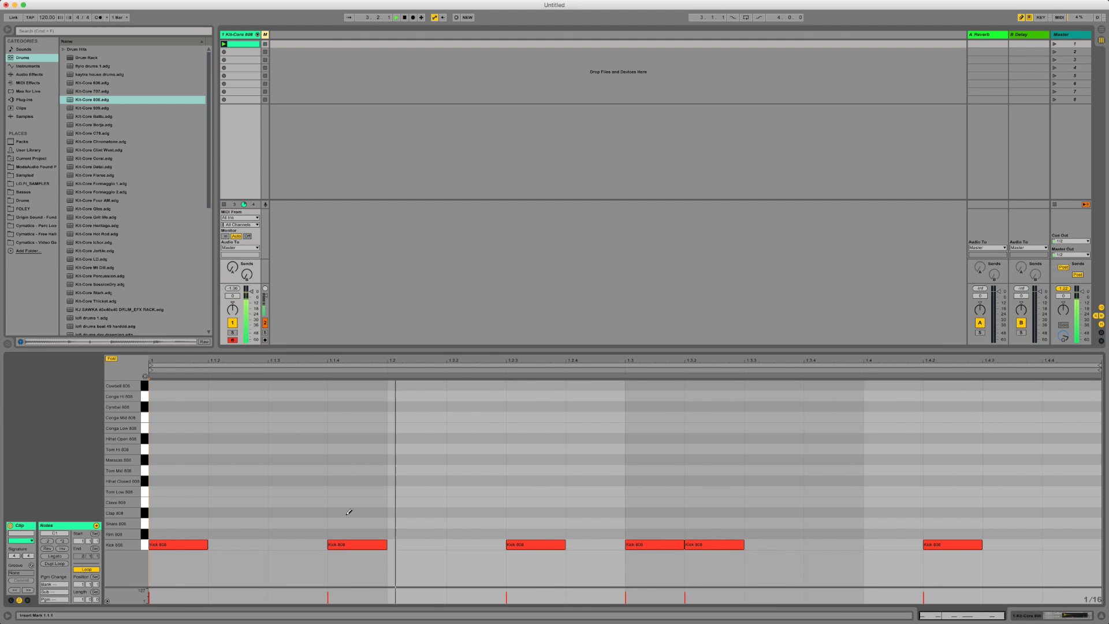
# Step: Draw Clap 808 and Snare 808 hits on beats 2 and 4, plus a Cymbal 808 on beat 1
pyautogui.press('b')
pyautogui.click(408, 513)
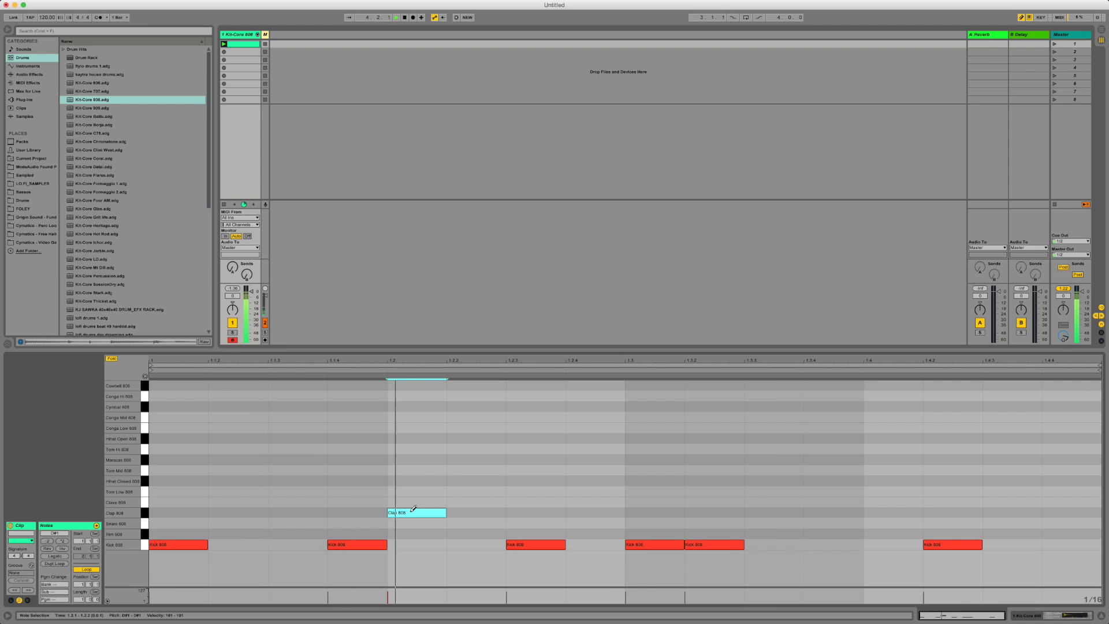
pyautogui.click(887, 512)
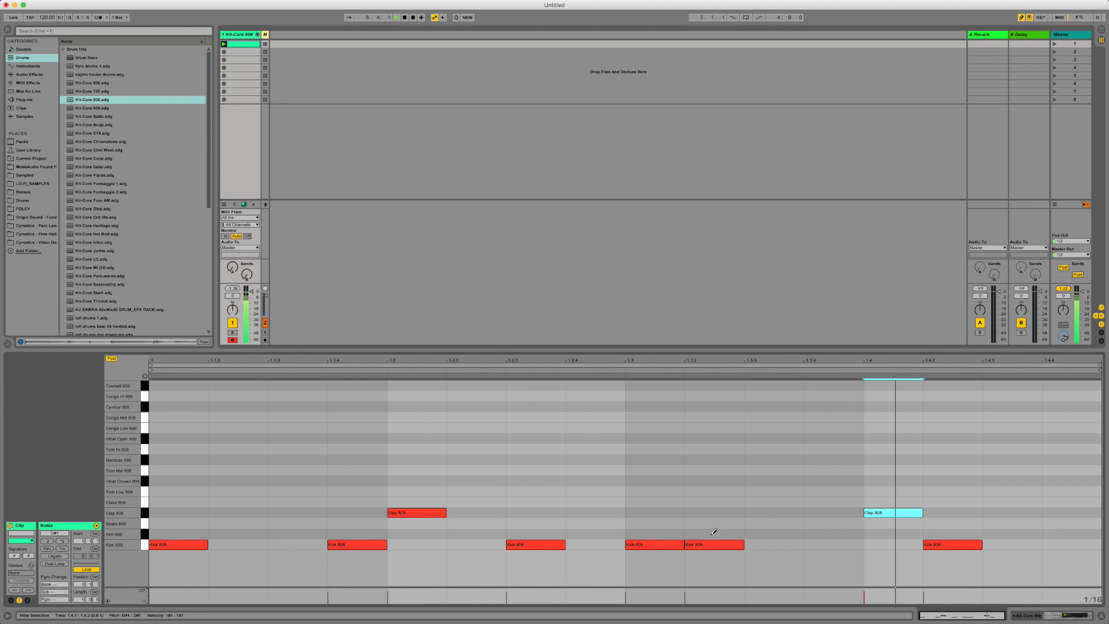
pyautogui.click(872, 523)
pyautogui.click(437, 523)
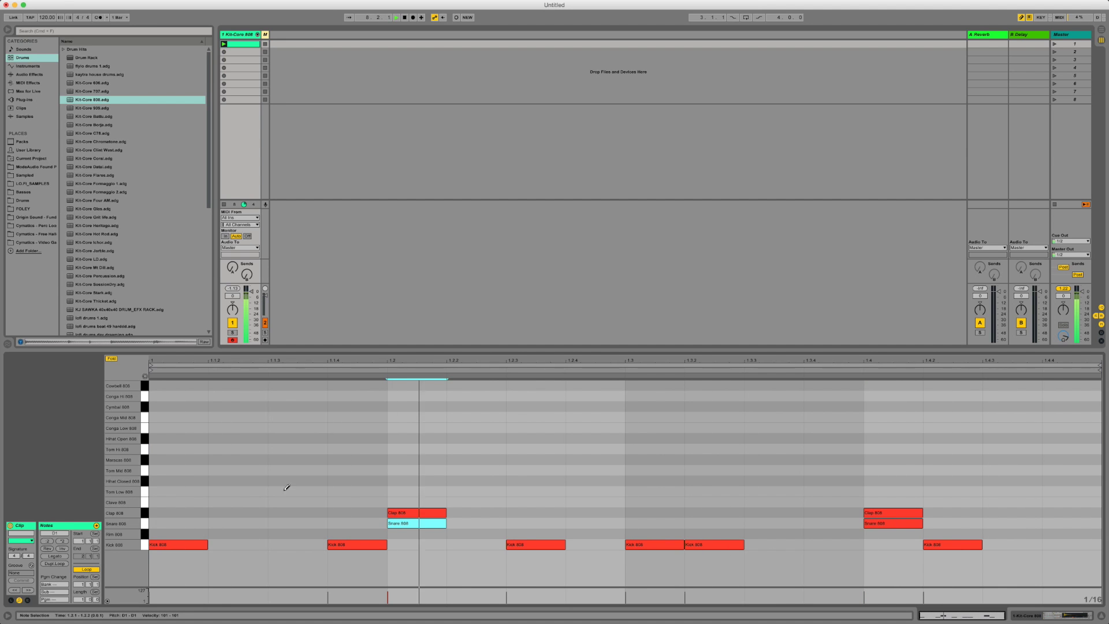
pyautogui.click(170, 406)
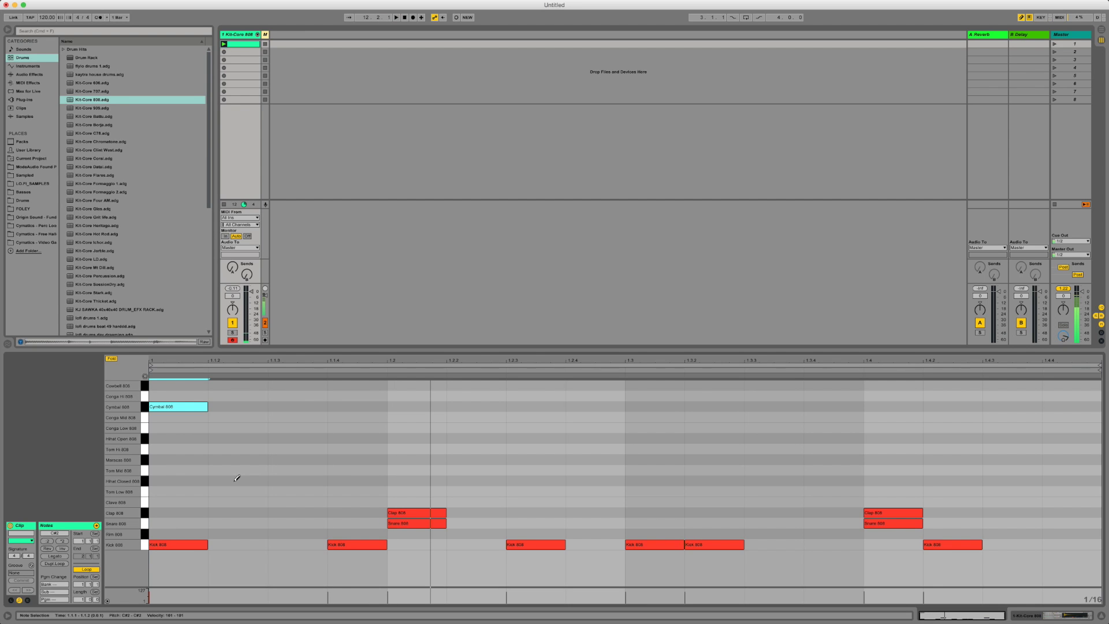
# Step: Draw Hihat Closed 808 notes across the whole bar and play the beat
pyautogui.click(236, 479)
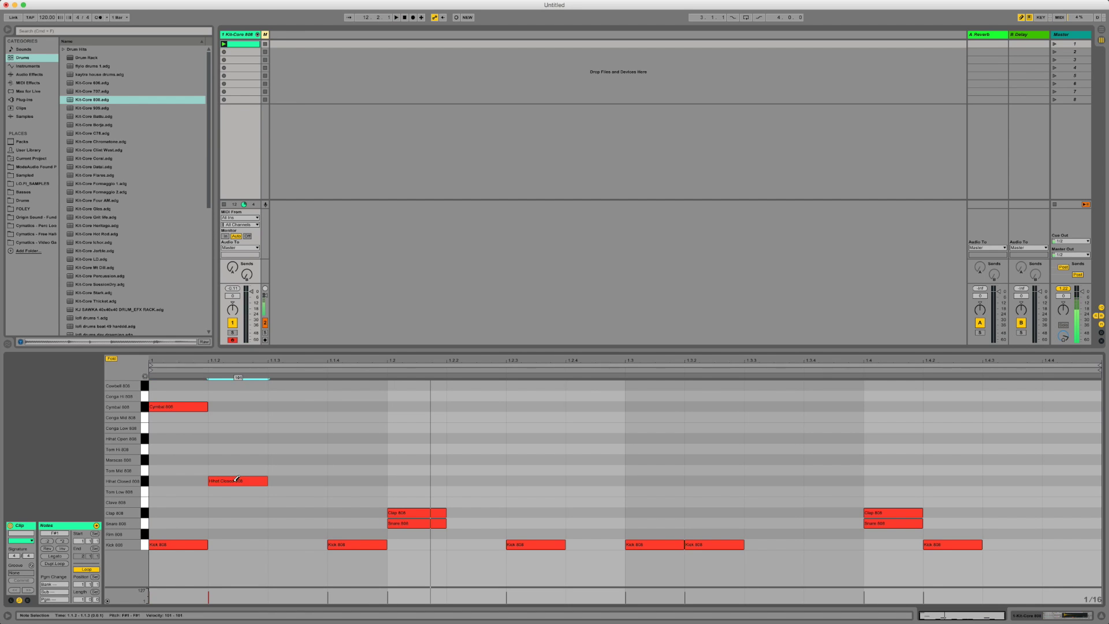
pyautogui.moveTo(247, 477); pyautogui.dragTo(518, 468)
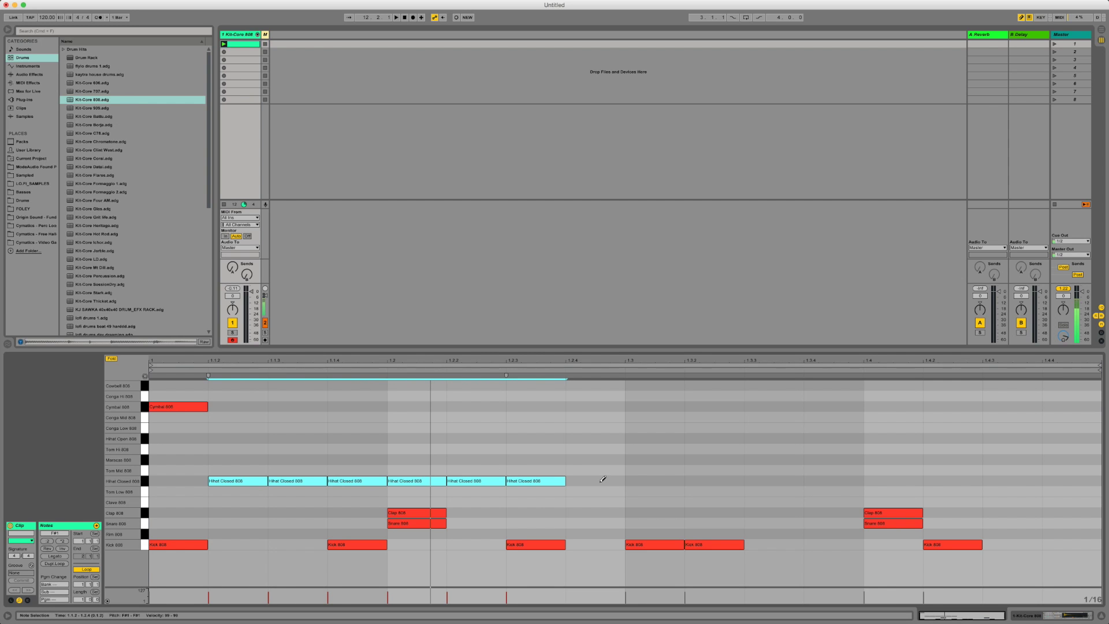
pyautogui.click(602, 479)
pyautogui.moveTo(608, 478); pyautogui.dragTo(1068, 477)
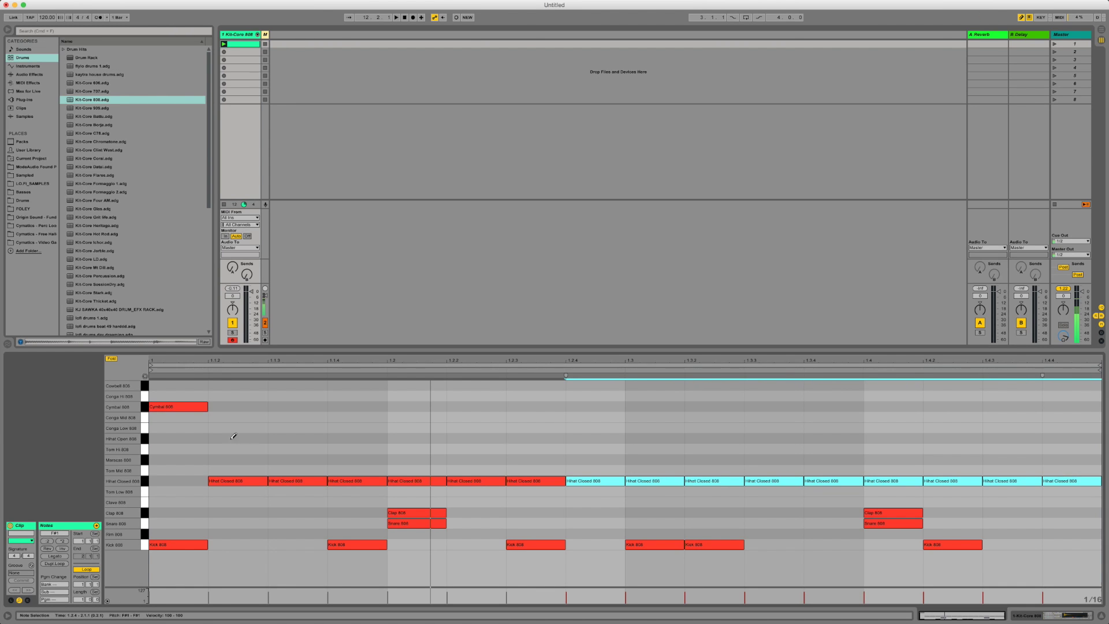
pyautogui.press('space')
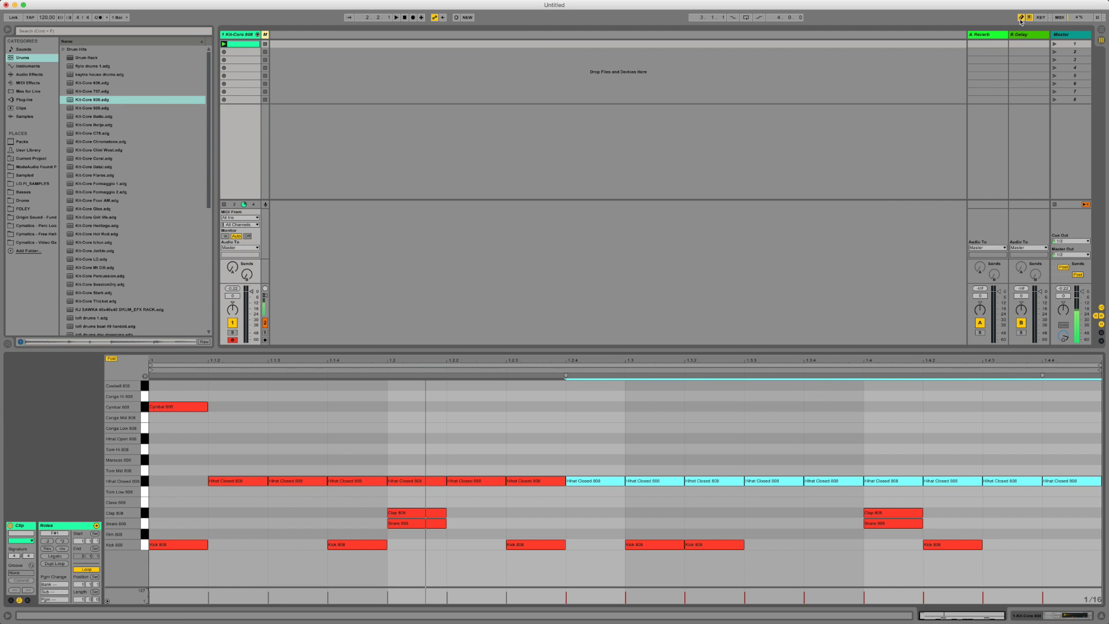
# Step: Raise the 1.3.2 hi-hat to Hihat Open 808, keep 1.3.3 closed, and audition the beat
pyautogui.click(783, 445)
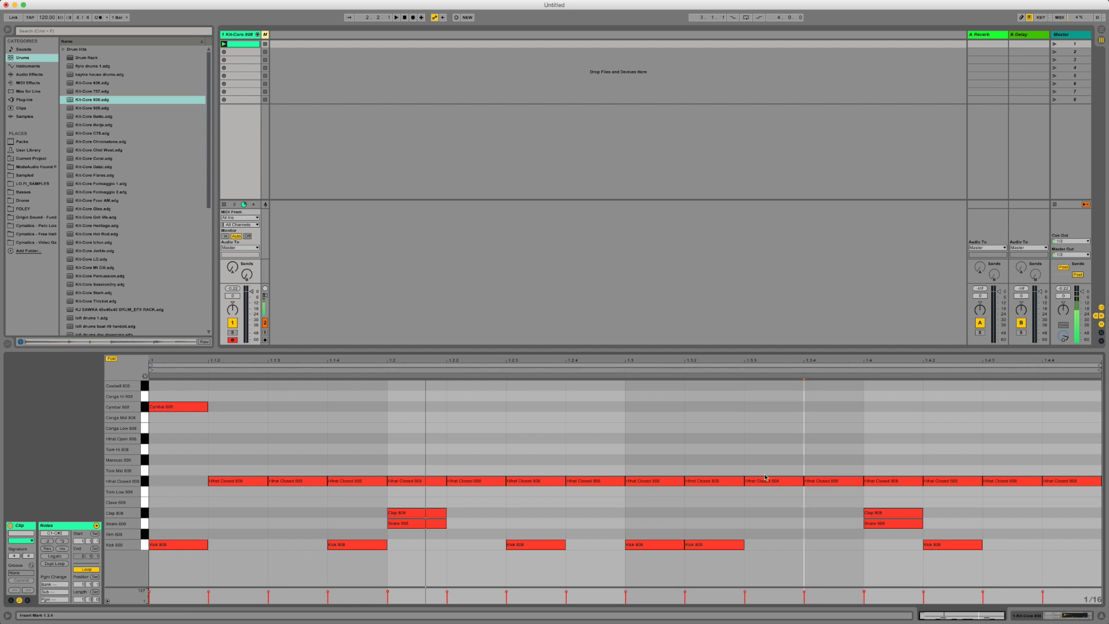
pyautogui.click(726, 485)
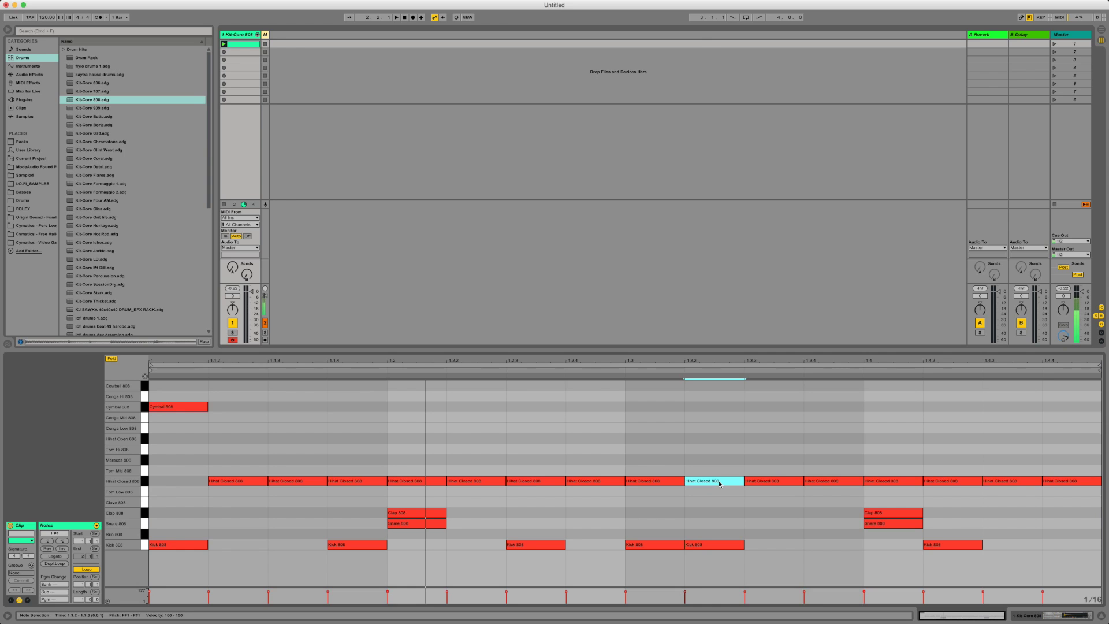
pyautogui.moveTo(721, 484); pyautogui.dragTo(730, 443)
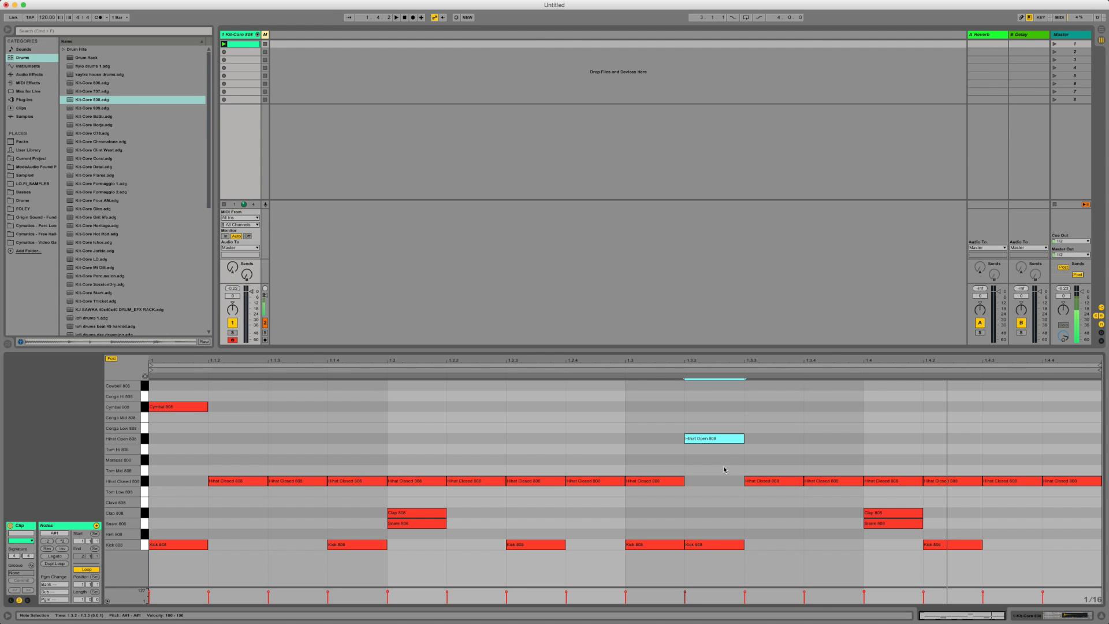
pyautogui.press('b')
pyautogui.press('b')
pyautogui.moveTo(785, 482); pyautogui.dragTo(785, 471)
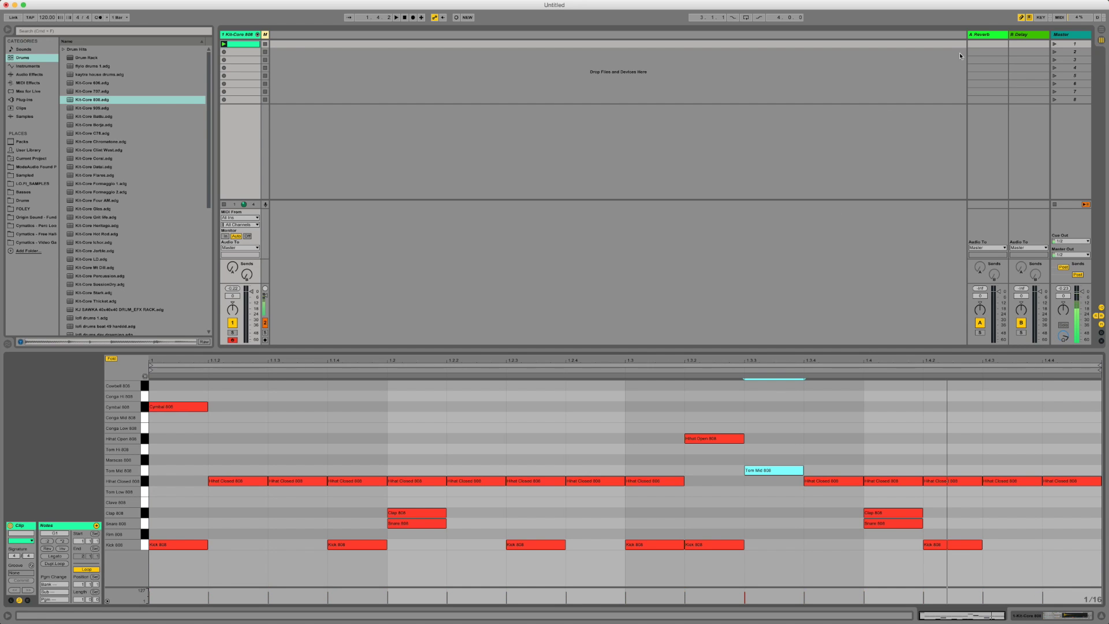
pyautogui.press('Down')
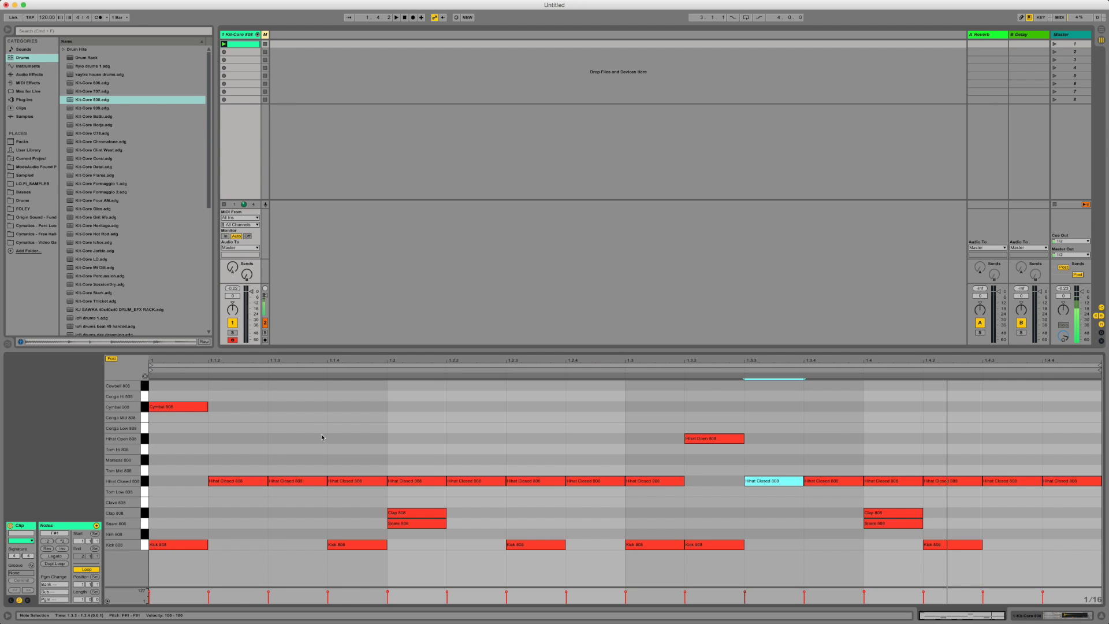
pyautogui.press('space')
pyautogui.press('space')
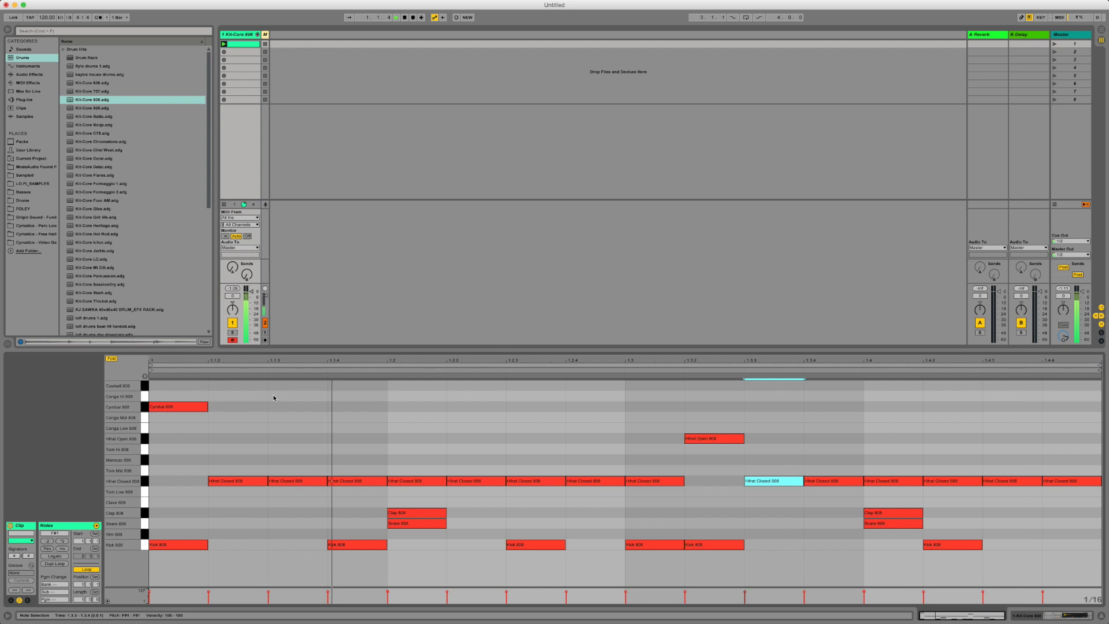
pyautogui.press('space')
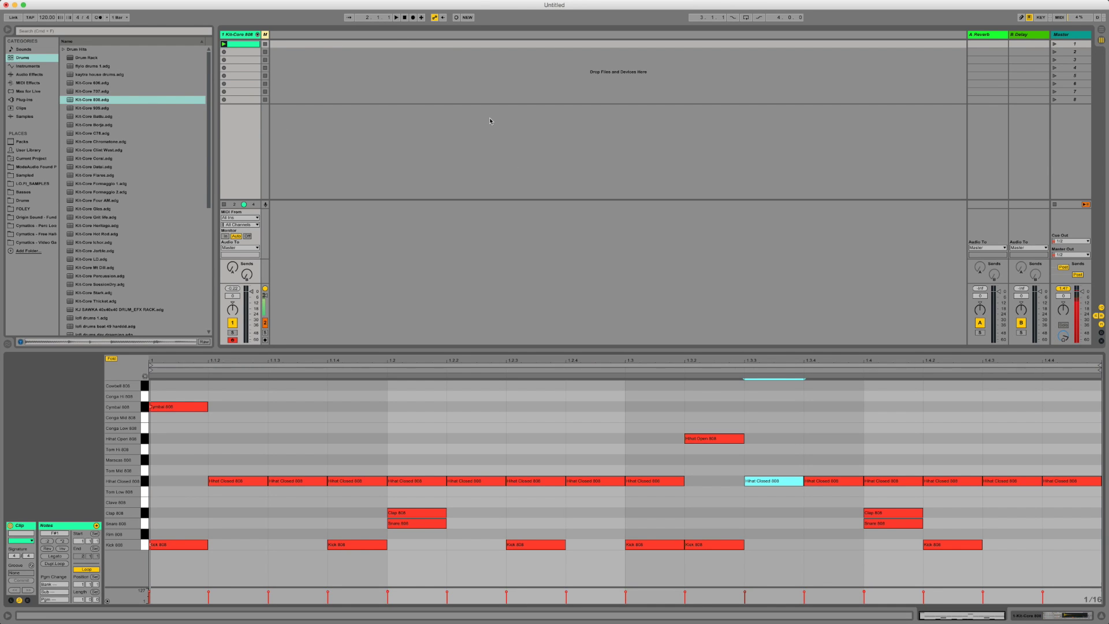
pyautogui.click(1102, 29)
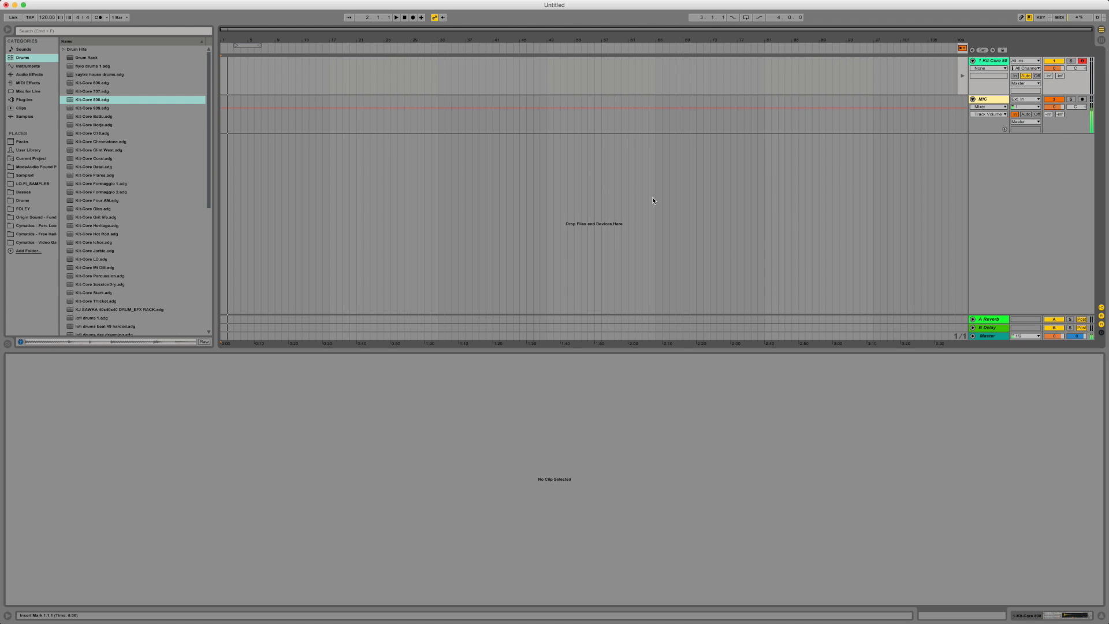
pyautogui.click(1103, 41)
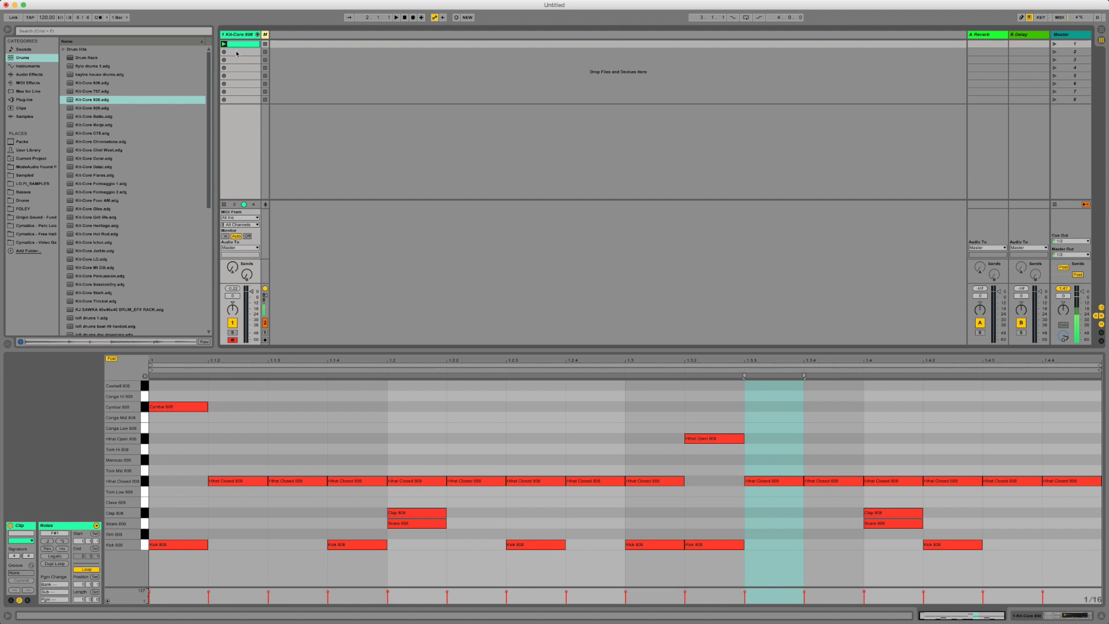
pyautogui.click(1101, 32)
pyautogui.click(1102, 32)
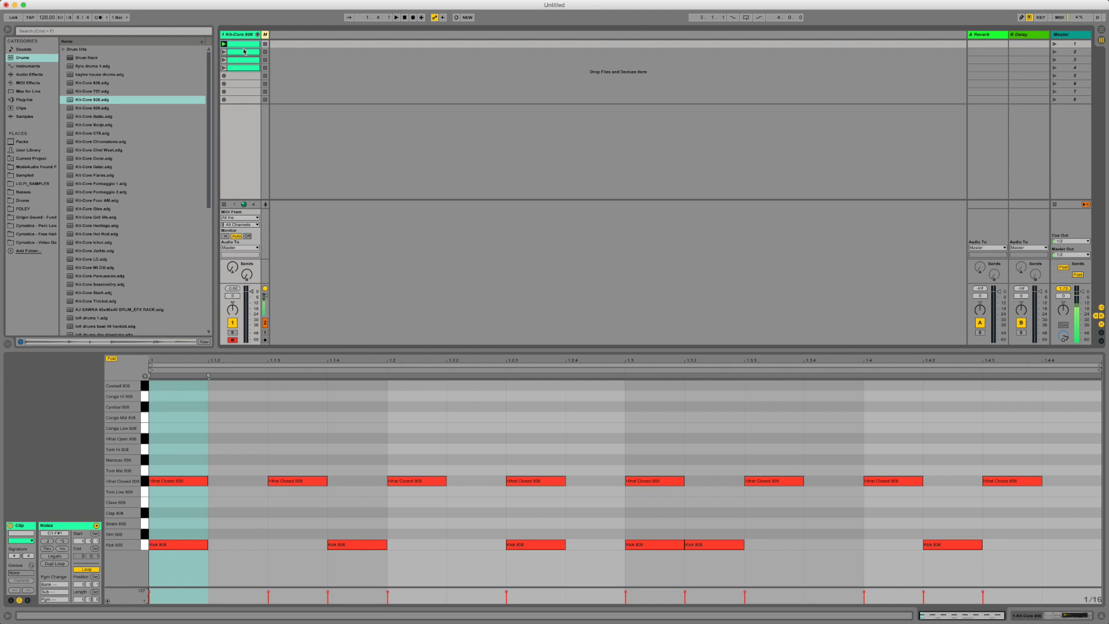
pyautogui.click(243, 51)
pyautogui.click(238, 61)
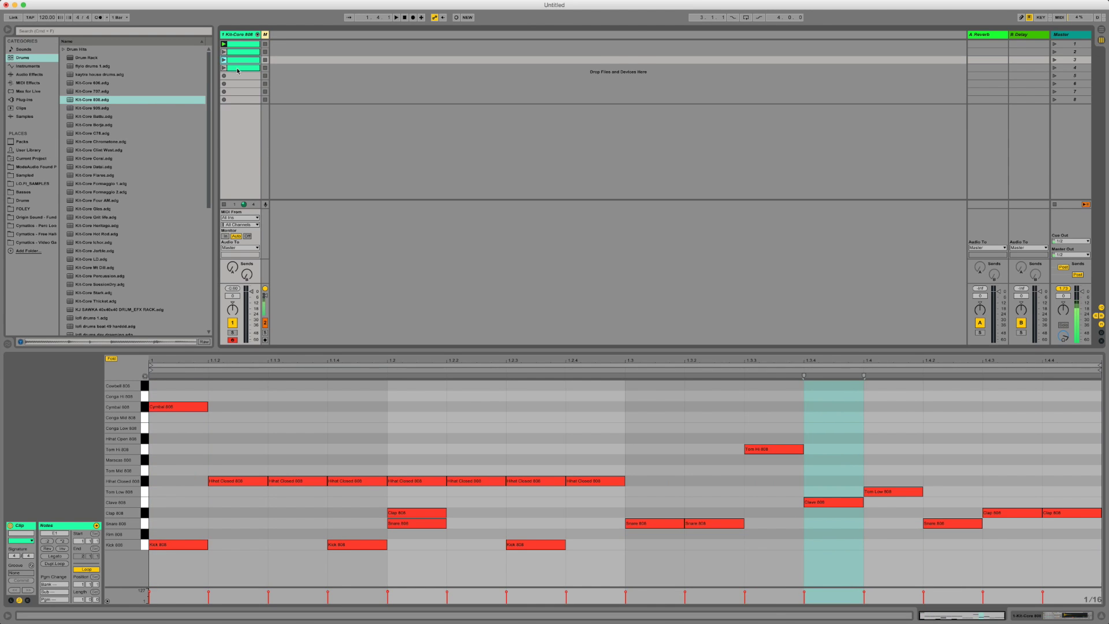
pyautogui.click(238, 68)
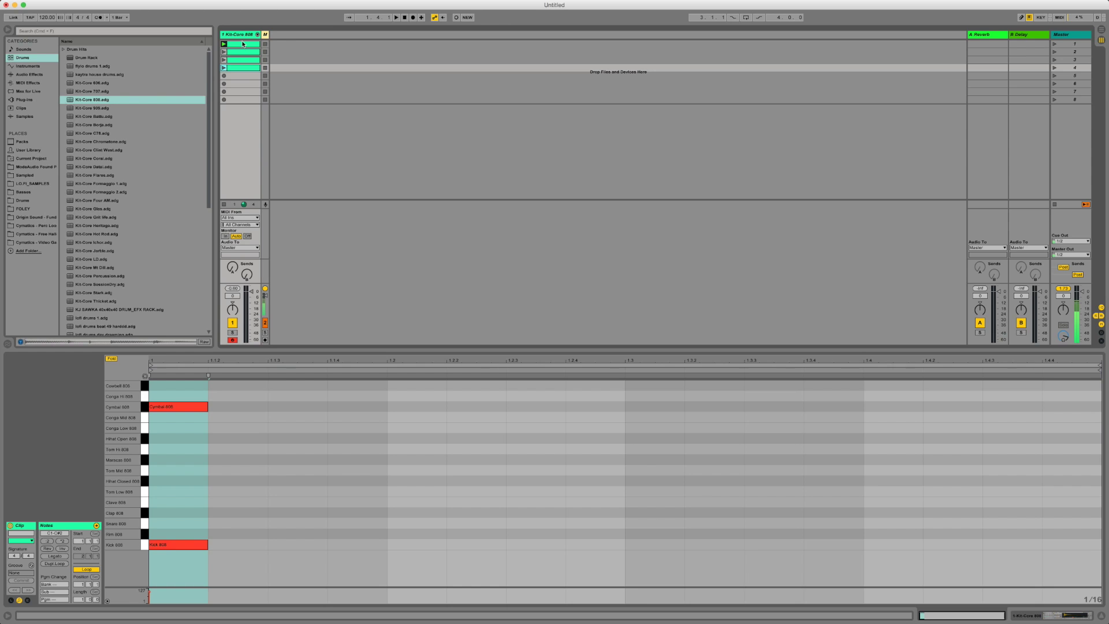
pyautogui.click(242, 44)
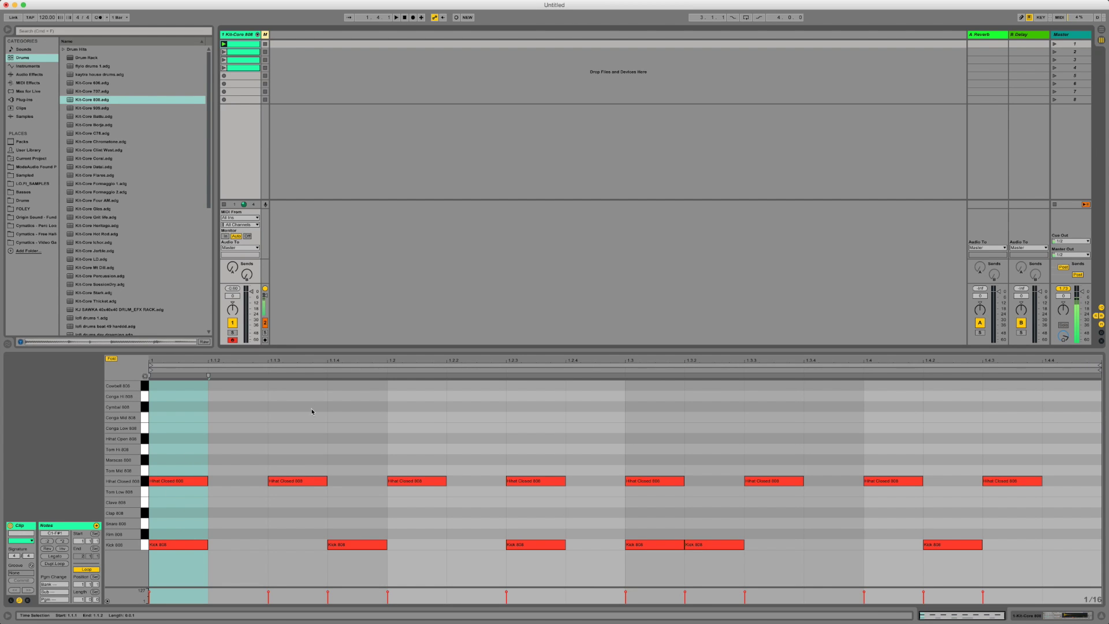
pyautogui.click(267, 424)
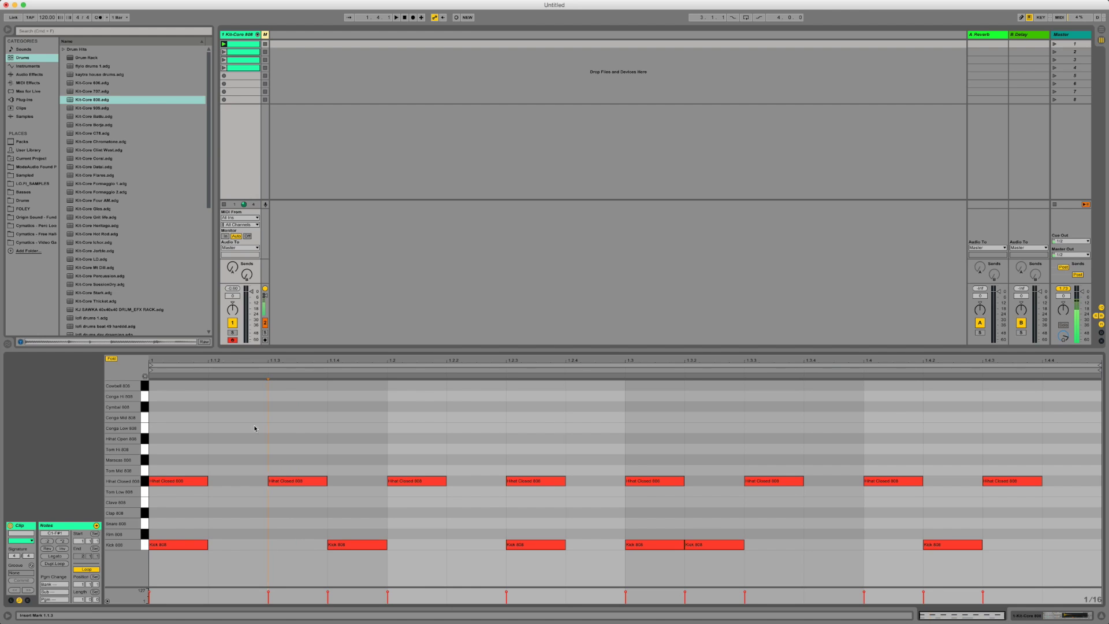
pyautogui.click(136, 417)
pyautogui.click(139, 417)
pyautogui.click(140, 418)
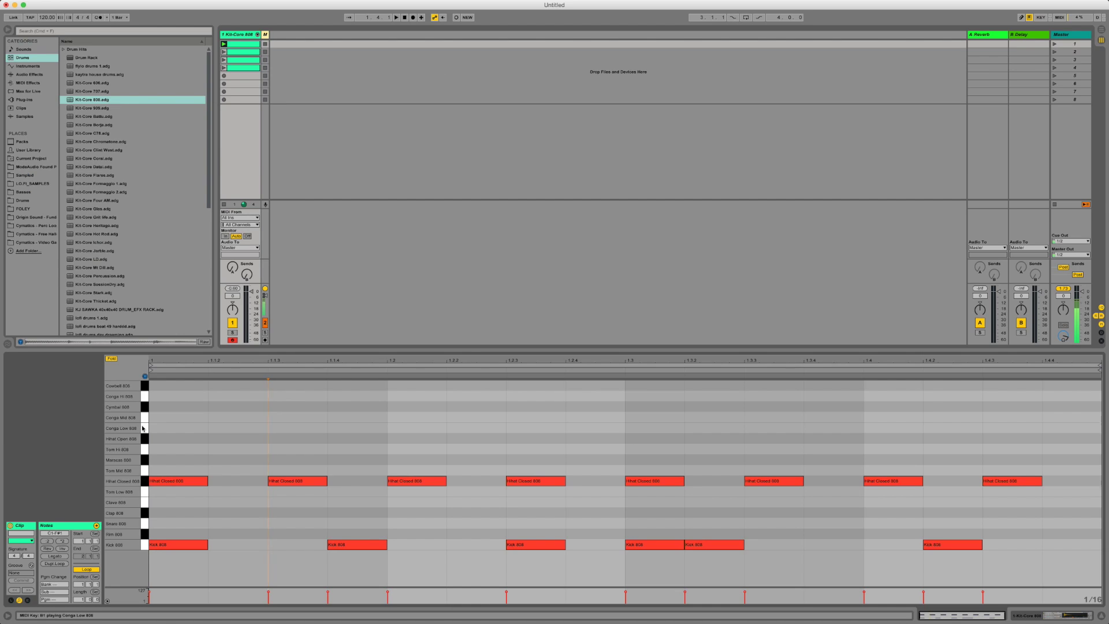
pyautogui.click(144, 428)
pyautogui.click(144, 429)
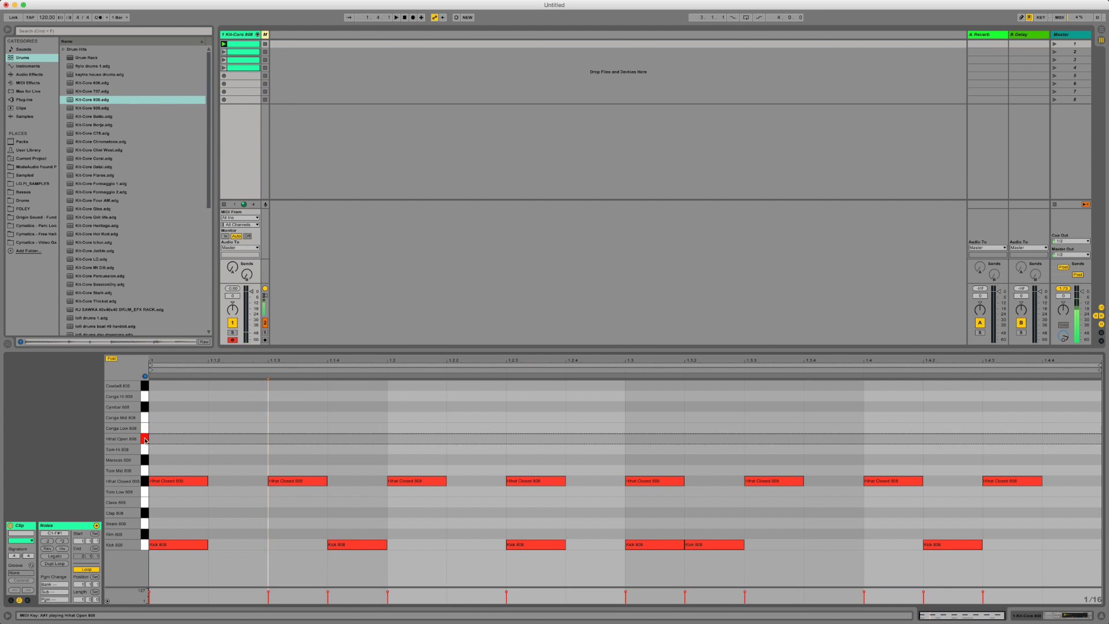
pyautogui.click(145, 440)
pyautogui.click(179, 429)
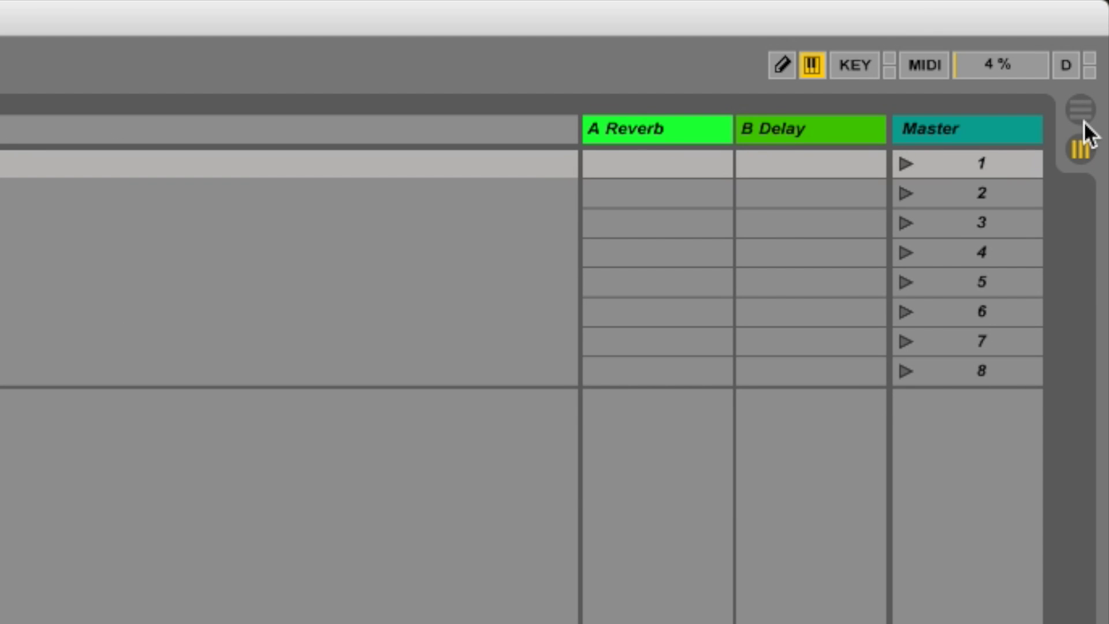
pyautogui.click(1083, 120)
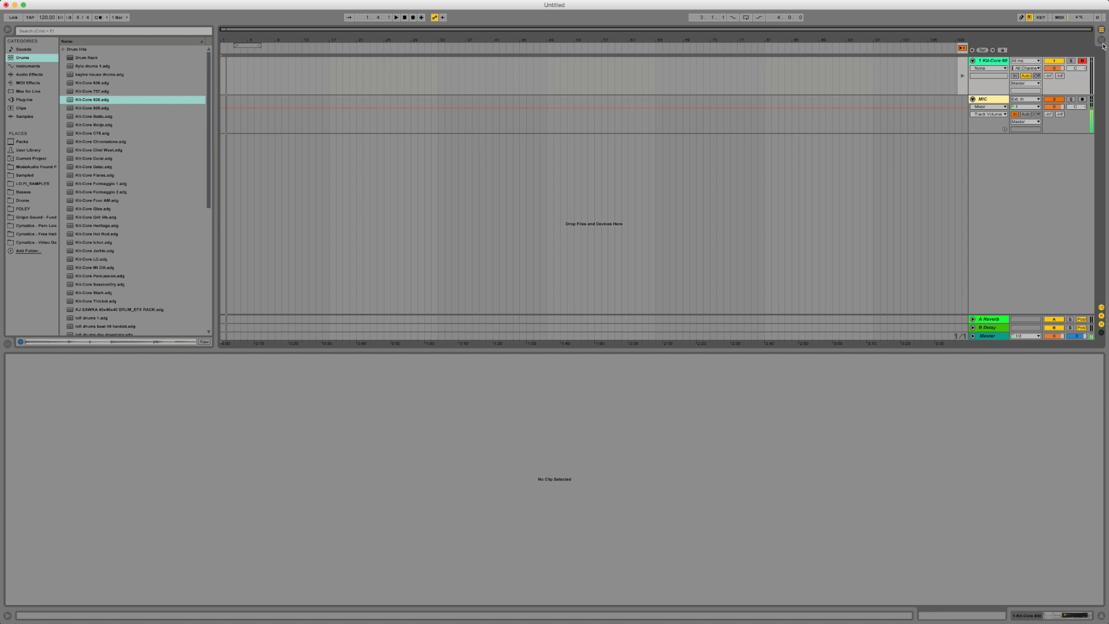
pyautogui.click(1080, 149)
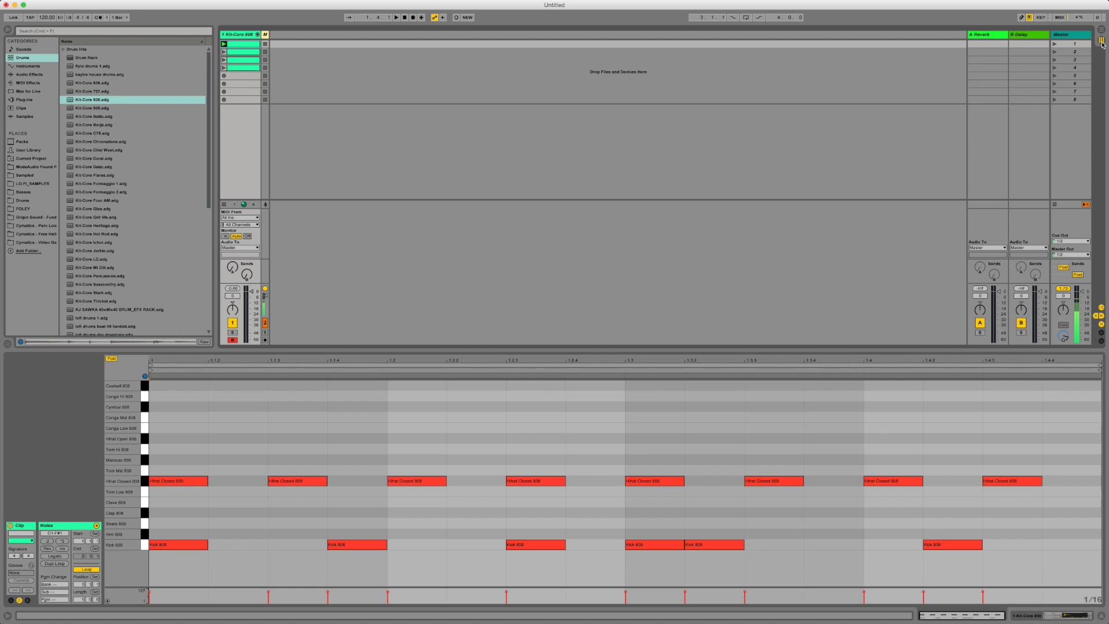
pyautogui.press('Tab')
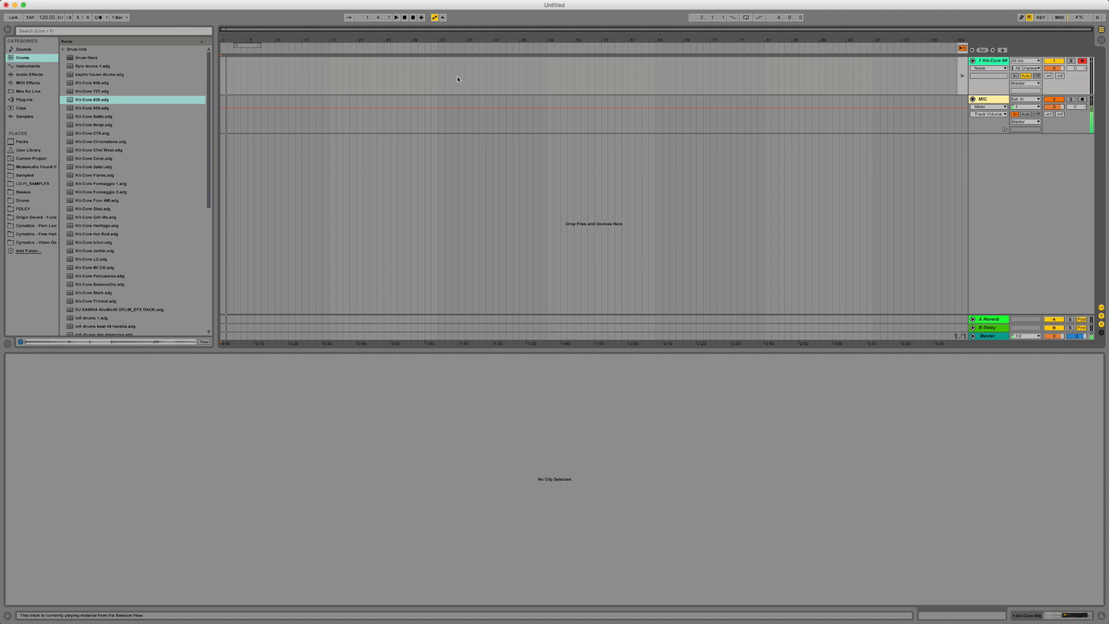
pyautogui.press('Tab')
pyautogui.press('Tab')
# Step: Drop the four Kit-Core 808 clips at bar 1 of the Arrangement and play them
pyautogui.click(1101, 40)
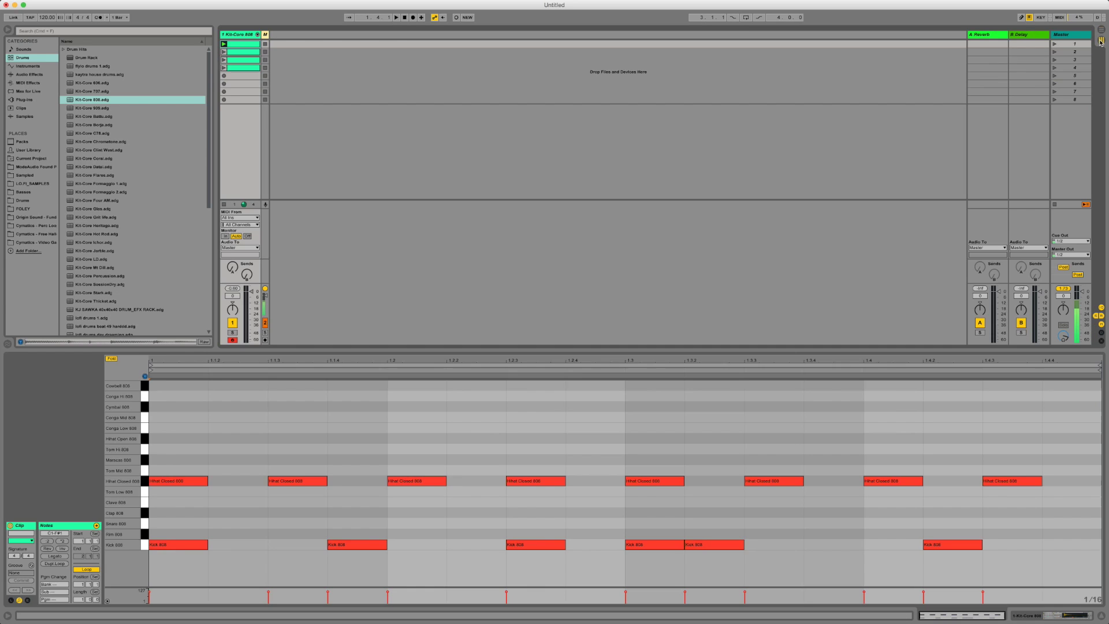
pyautogui.keyDown('shift'); pyautogui.click(243, 46); pyautogui.keyUp('shift')
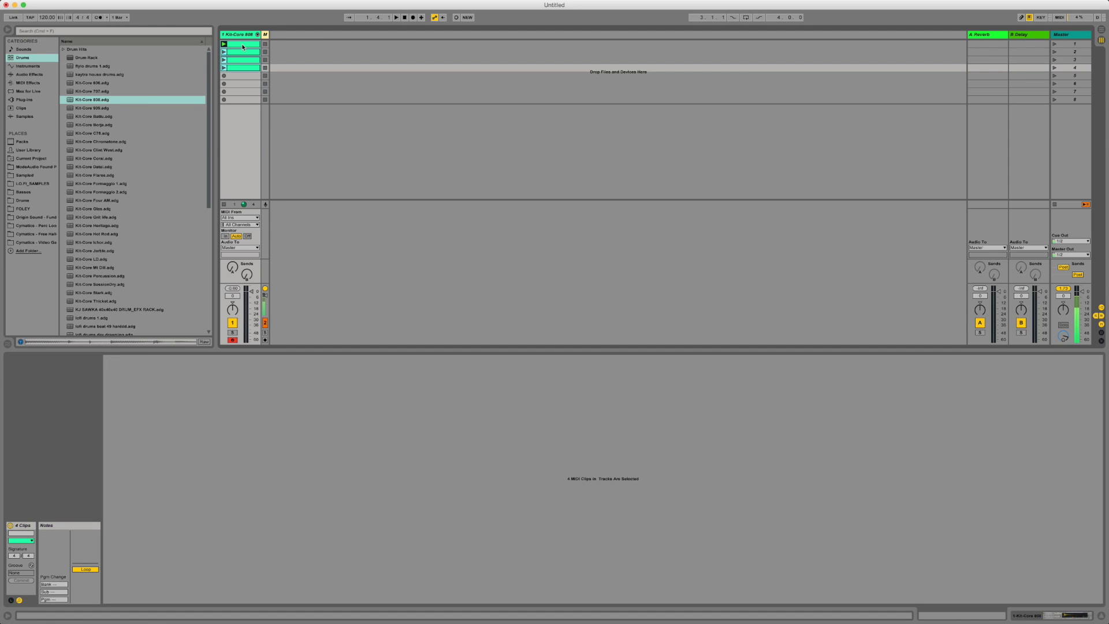
pyautogui.moveTo(242, 47); pyautogui.dragTo(224, 88)
pyautogui.press('Tab')
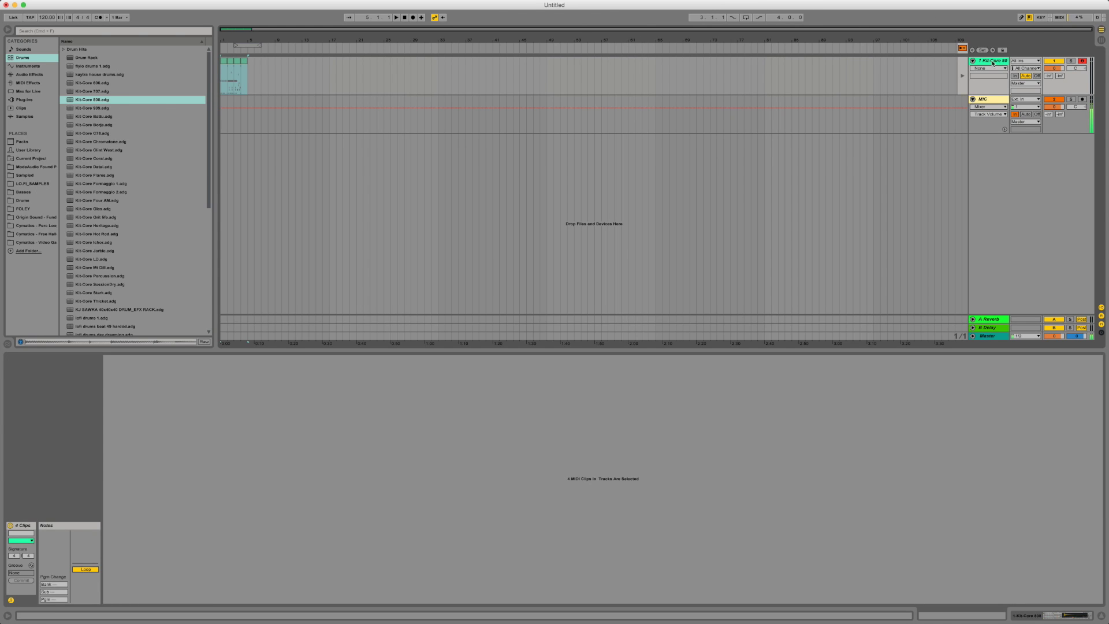
pyautogui.press('space')
# Step: Check the first clip's notes in Session view, then return playback to the Arrangement
pyautogui.press('Tab')
pyautogui.click(248, 45)
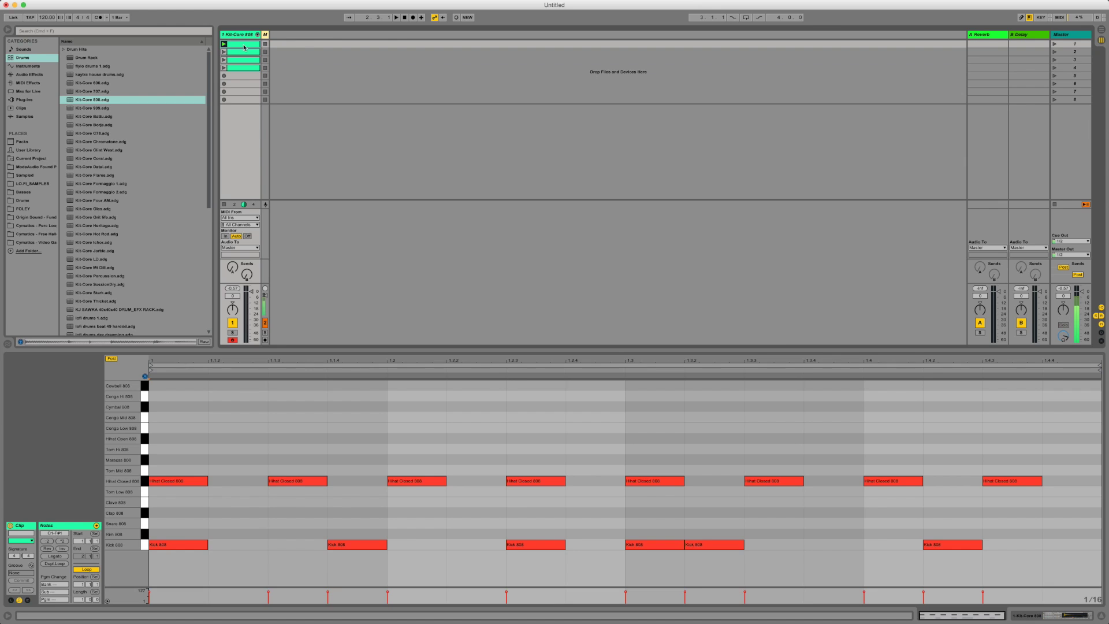
pyautogui.press('Tab')
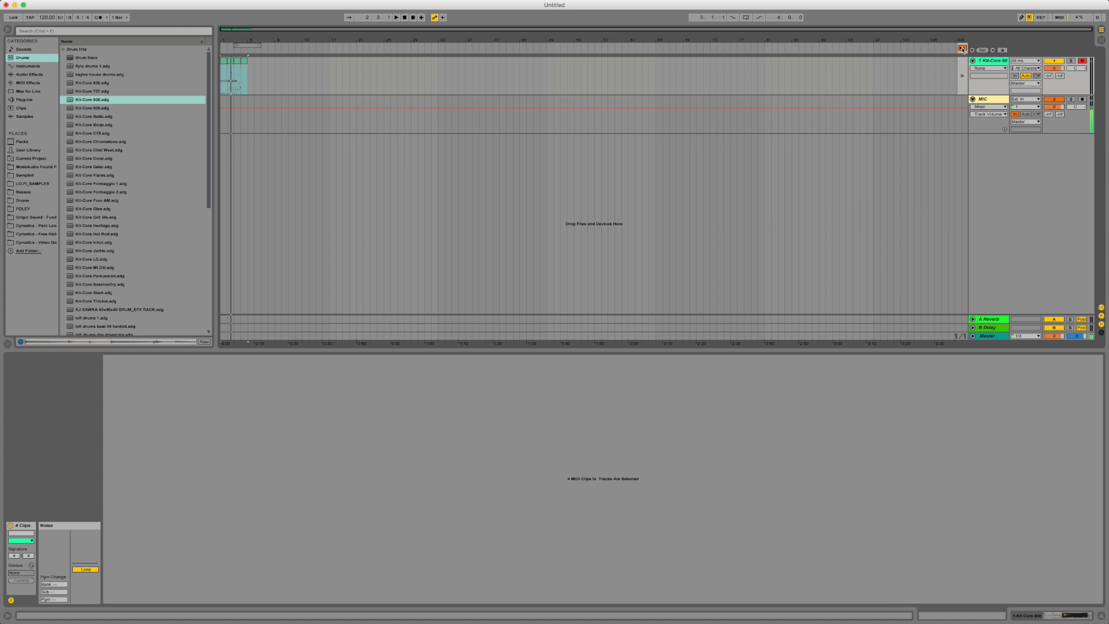
pyautogui.press('Tab')
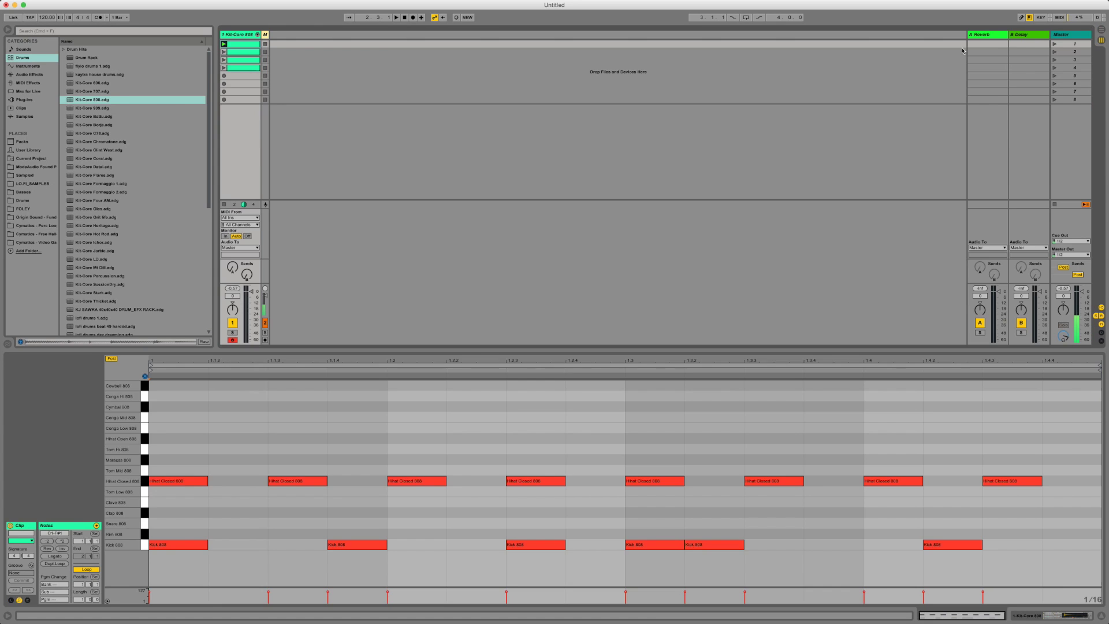
pyautogui.press('Tab')
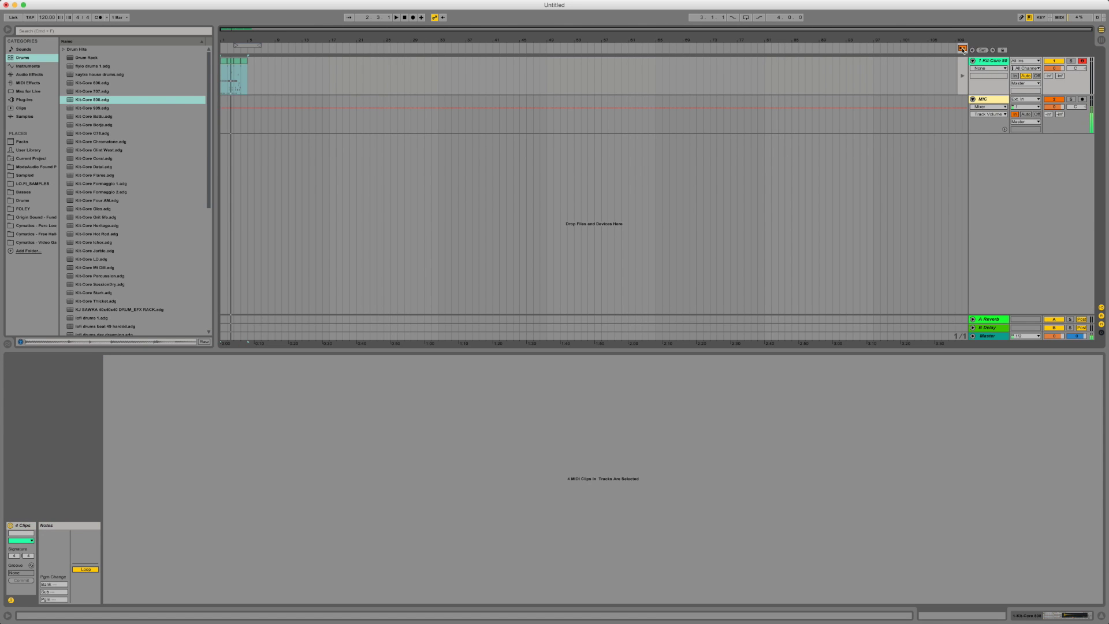
pyautogui.click(963, 50)
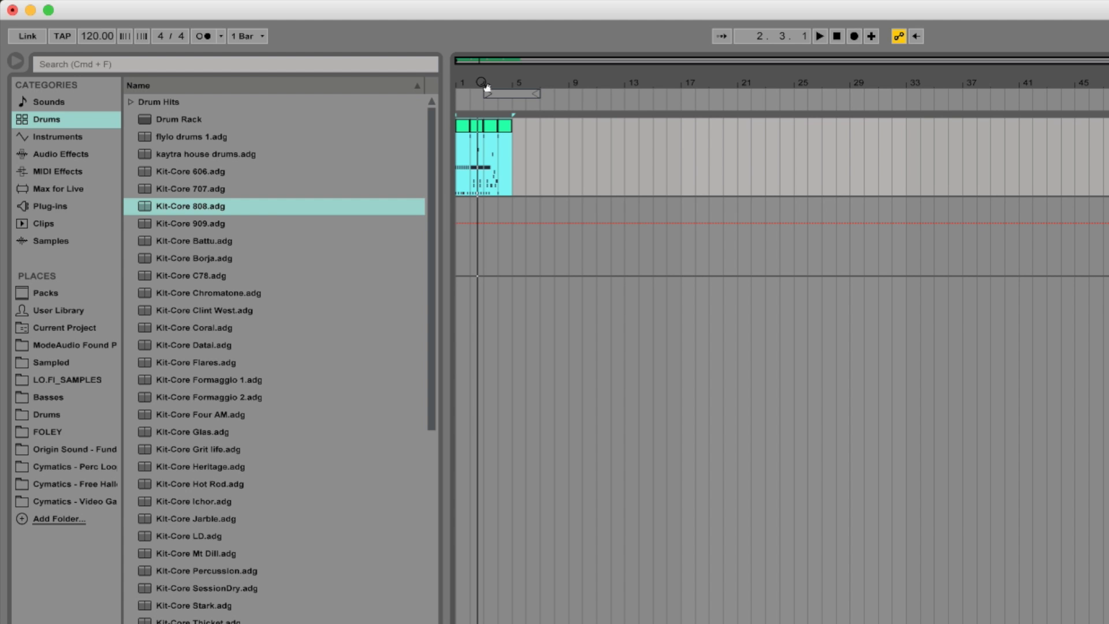
# Step: Zoom the Arrangement to show bars 1–8 and select the fourth Kit-Core 808 clip
pyautogui.moveTo(483, 80); pyautogui.dragTo(483, 120)
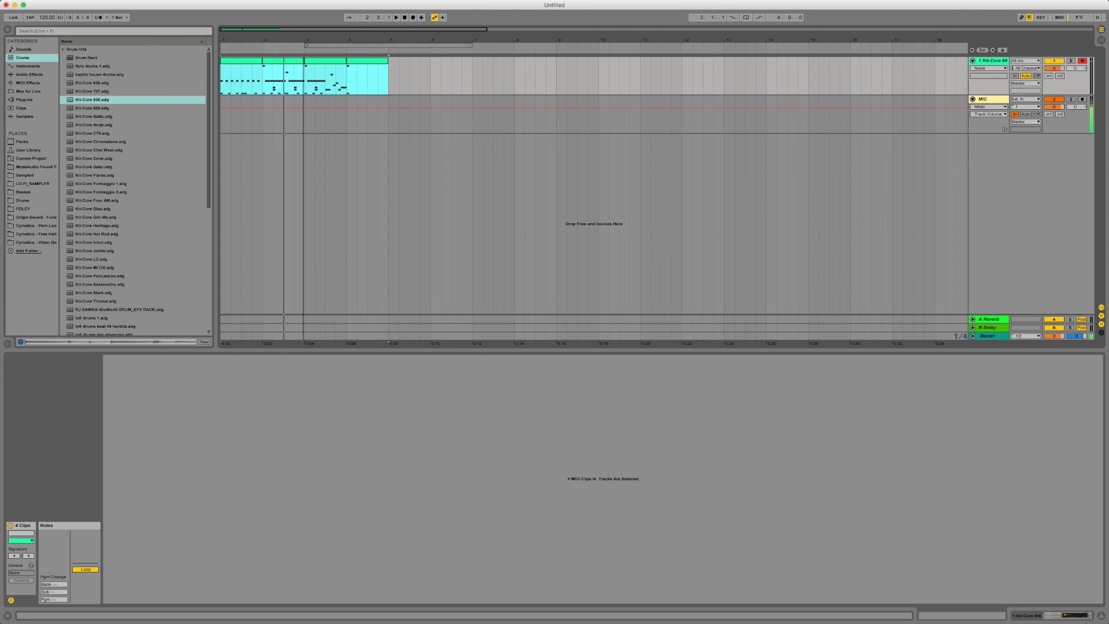
pyautogui.moveTo(284, 58); pyautogui.dragTo(532, 37)
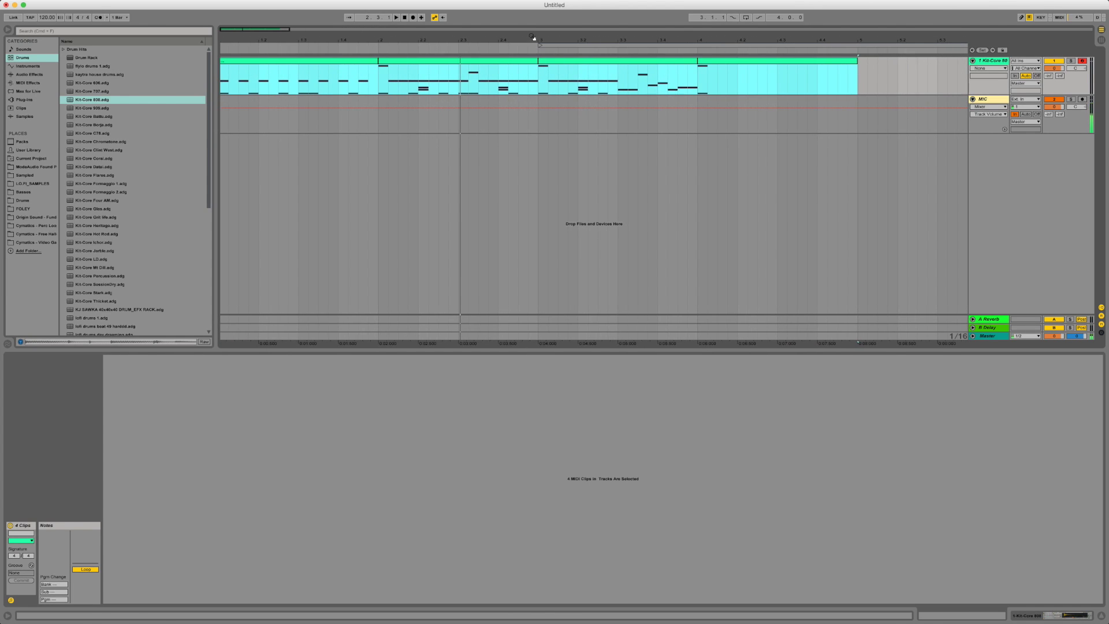
pyautogui.moveTo(389, 39); pyautogui.dragTo(388, 30)
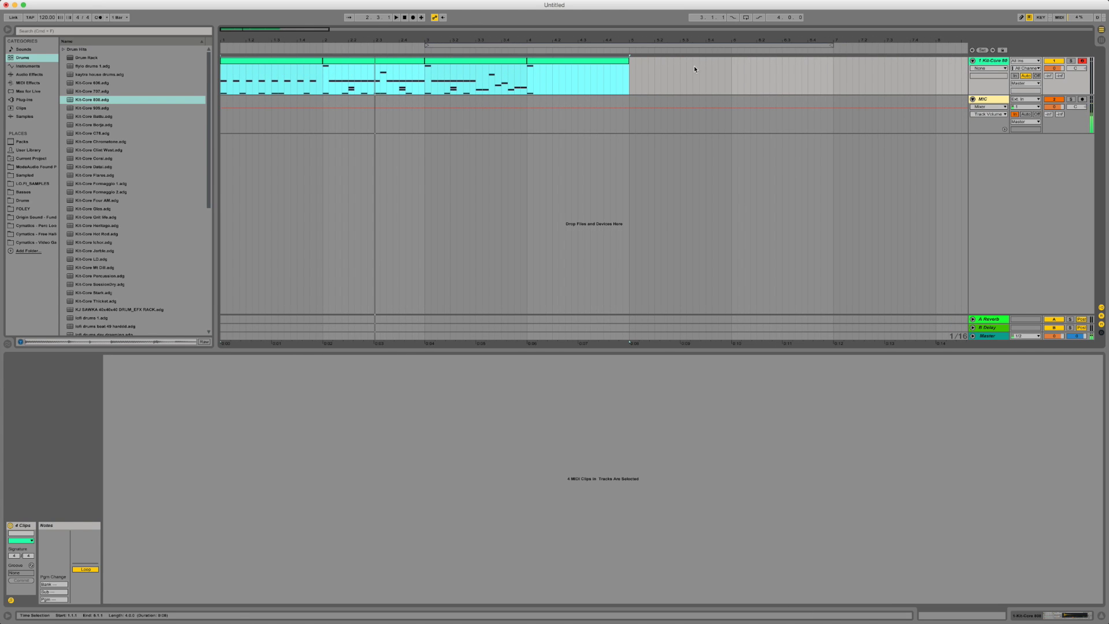
pyautogui.click(565, 61)
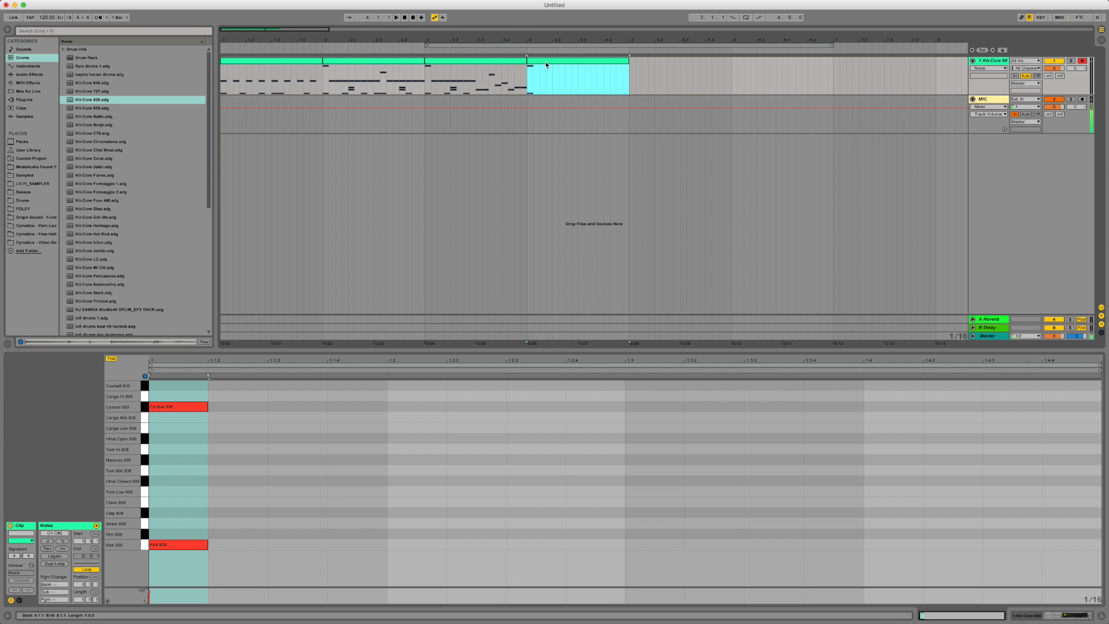
# Step: Move the fourth clip to bar 7 and the second to bar 4.2, then play the layout
pyautogui.moveTo(545, 61); pyautogui.dragTo(872, 72)
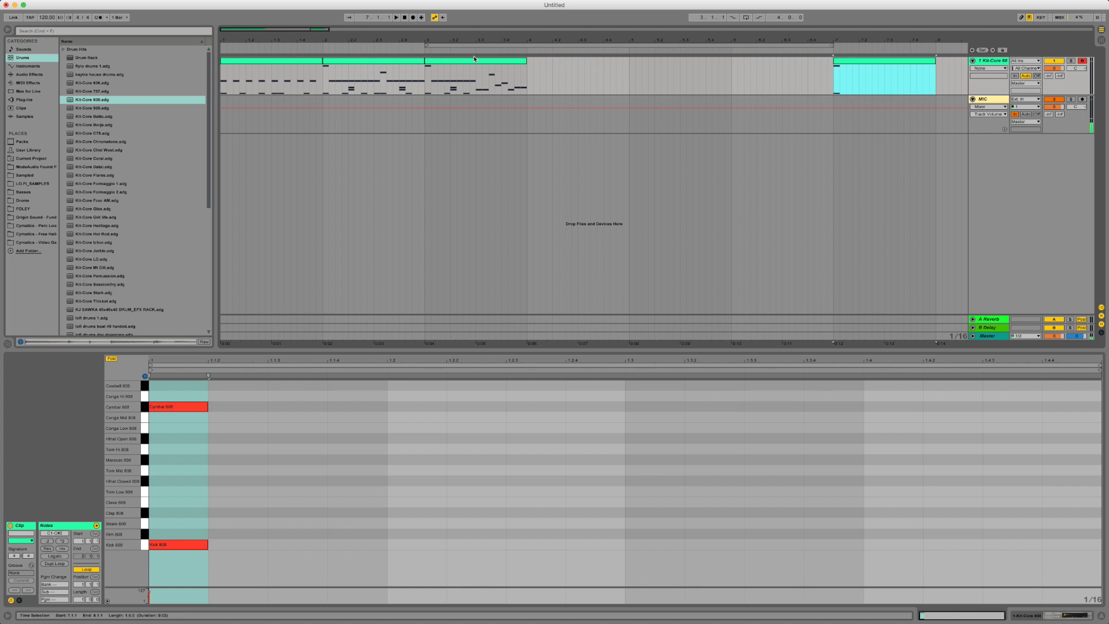
pyautogui.moveTo(476, 63); pyautogui.dragTo(757, 66)
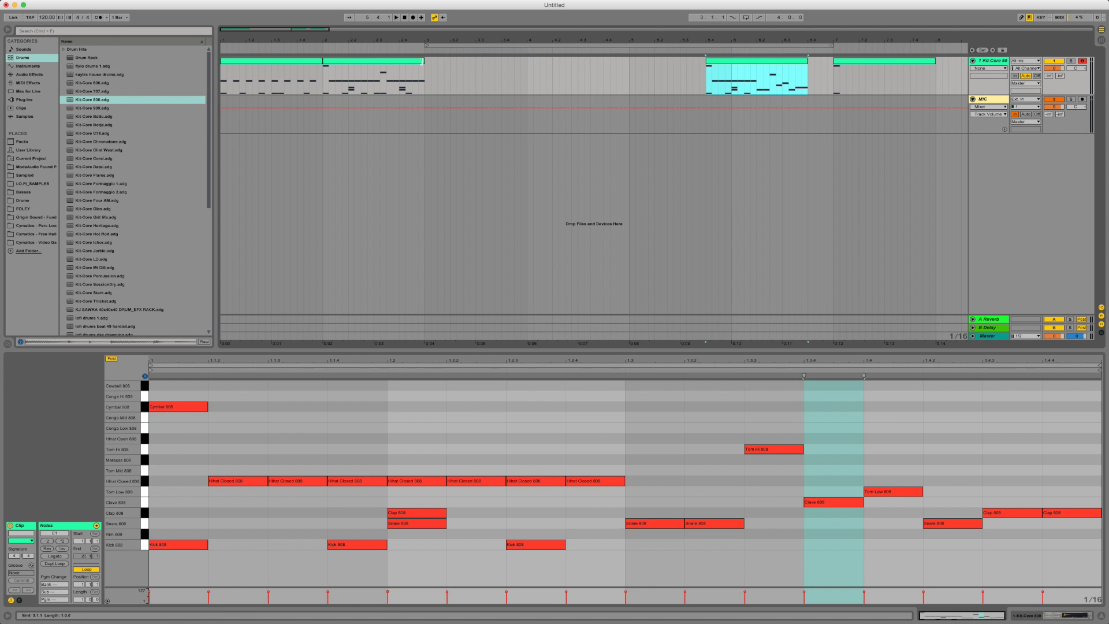
pyautogui.moveTo(422, 63); pyautogui.dragTo(652, 67)
pyautogui.click(317, 69)
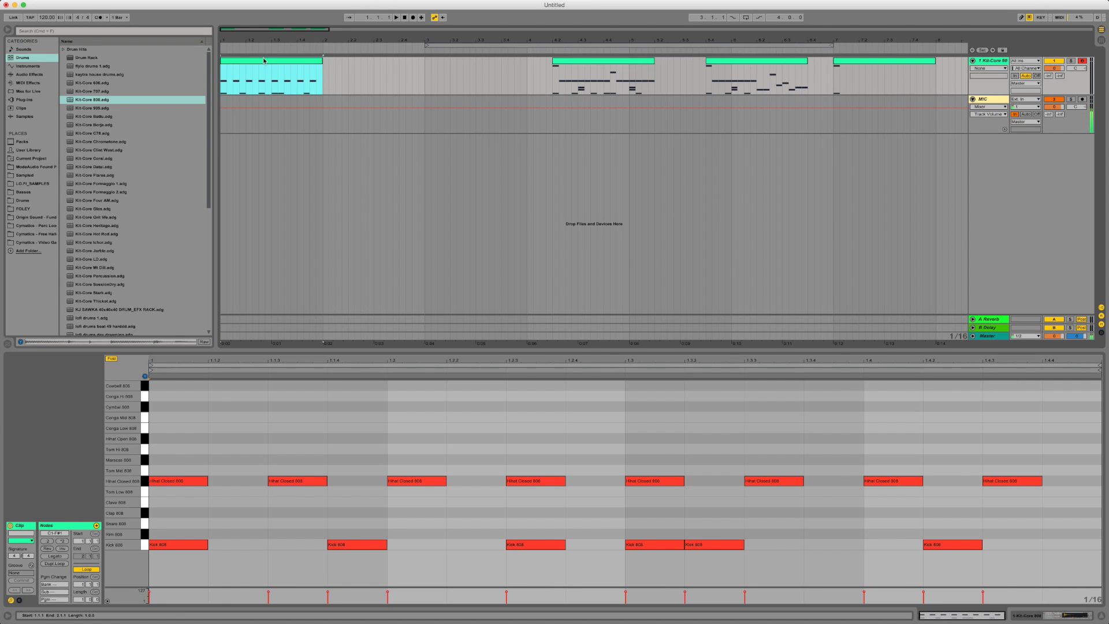
pyautogui.press('space')
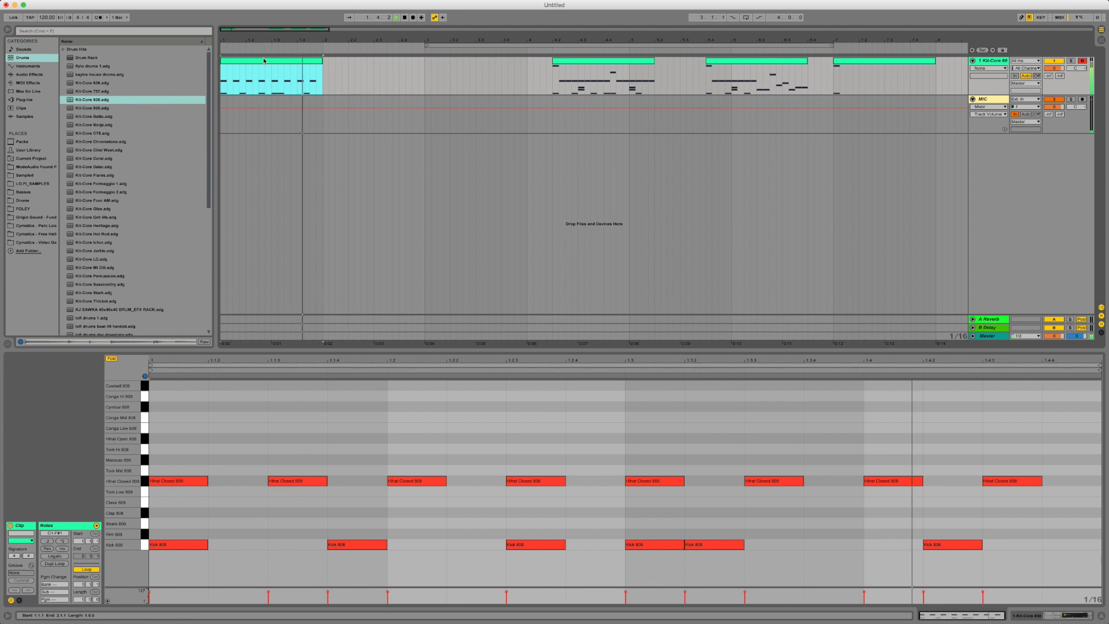
pyautogui.press('space')
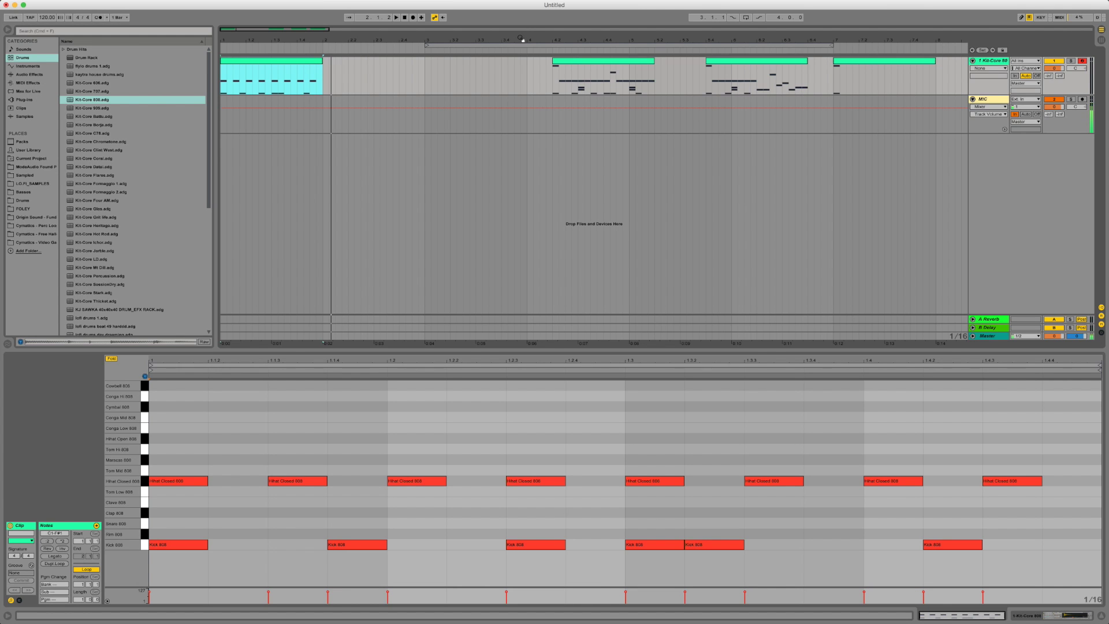
# Step: Zoom out to about 16 bars and shift the three later clips further right
pyautogui.moveTo(522, 39); pyautogui.dragTo(416, 52)
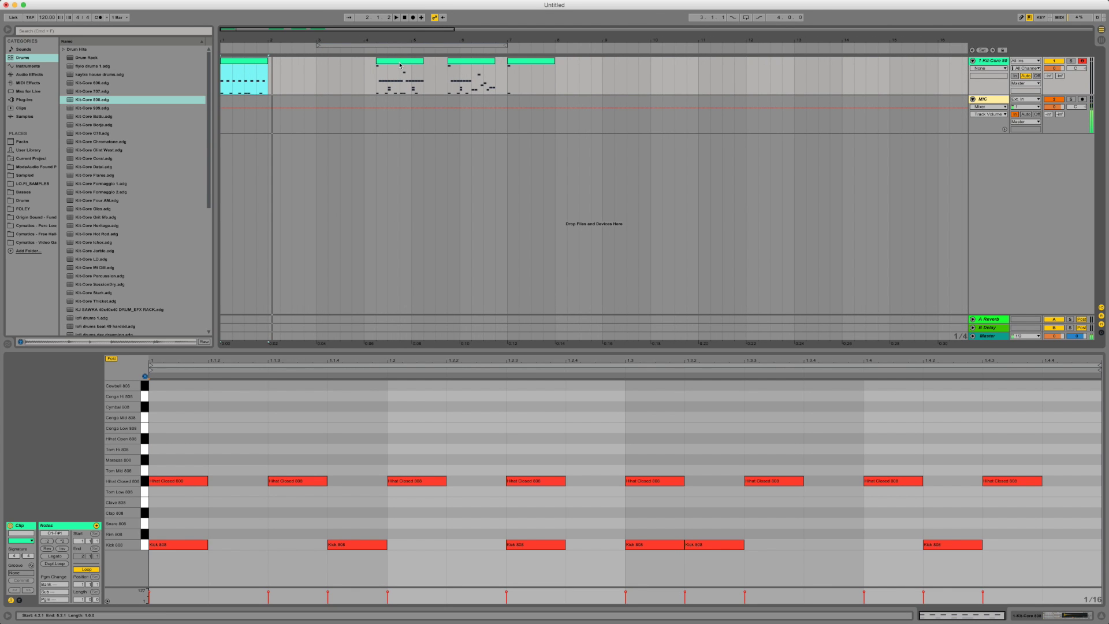
pyautogui.click(400, 66)
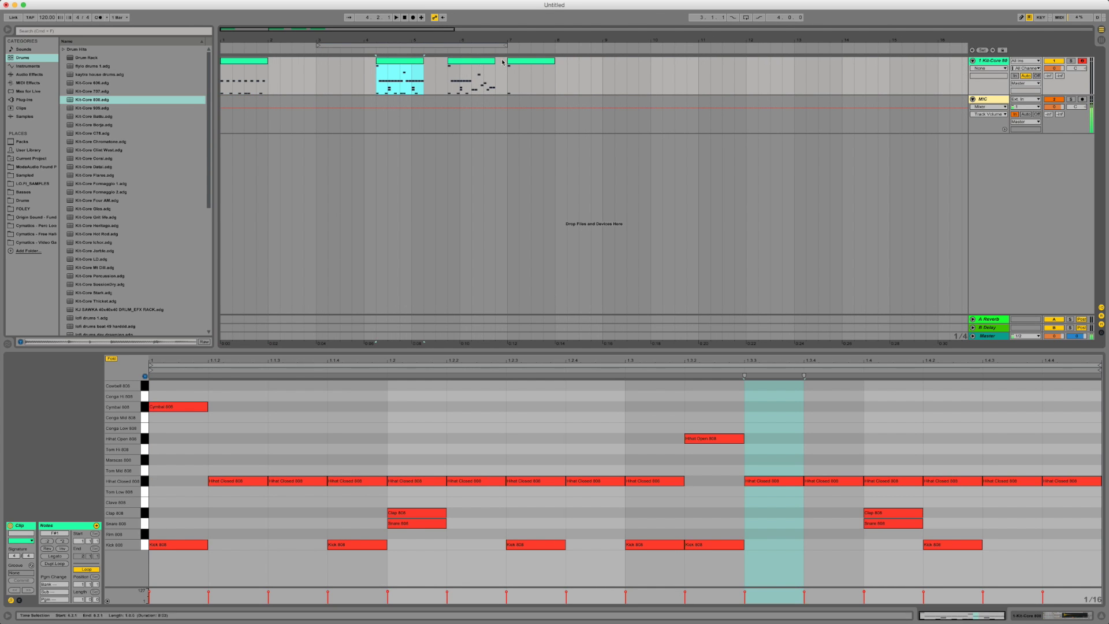
pyautogui.keyDown('shift'); pyautogui.click(543, 63); pyautogui.keyUp('shift')
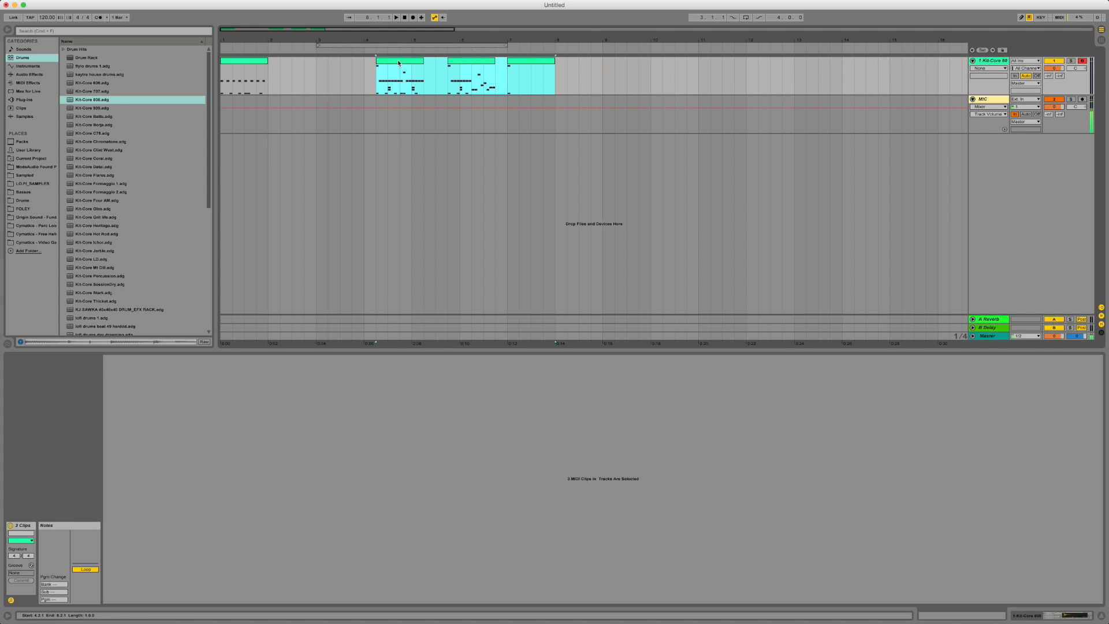
pyautogui.moveTo(398, 60); pyautogui.dragTo(726, 66)
pyautogui.click(239, 60)
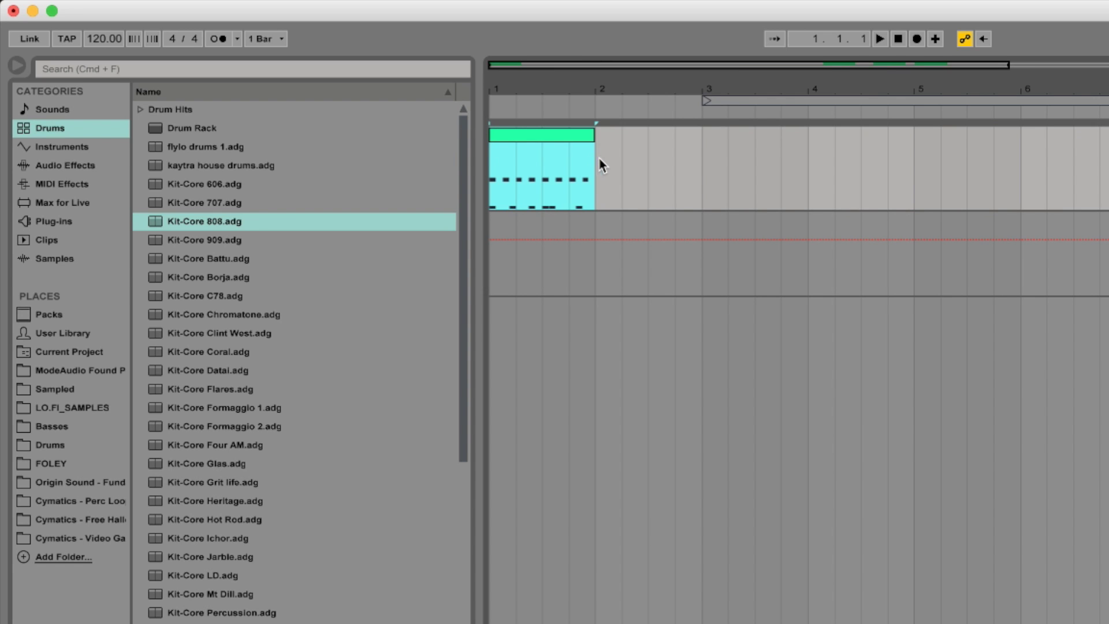
# Step: Copy the bar 1 clip and paste a copy at bar 2
pyautogui.rightClick(568, 137)
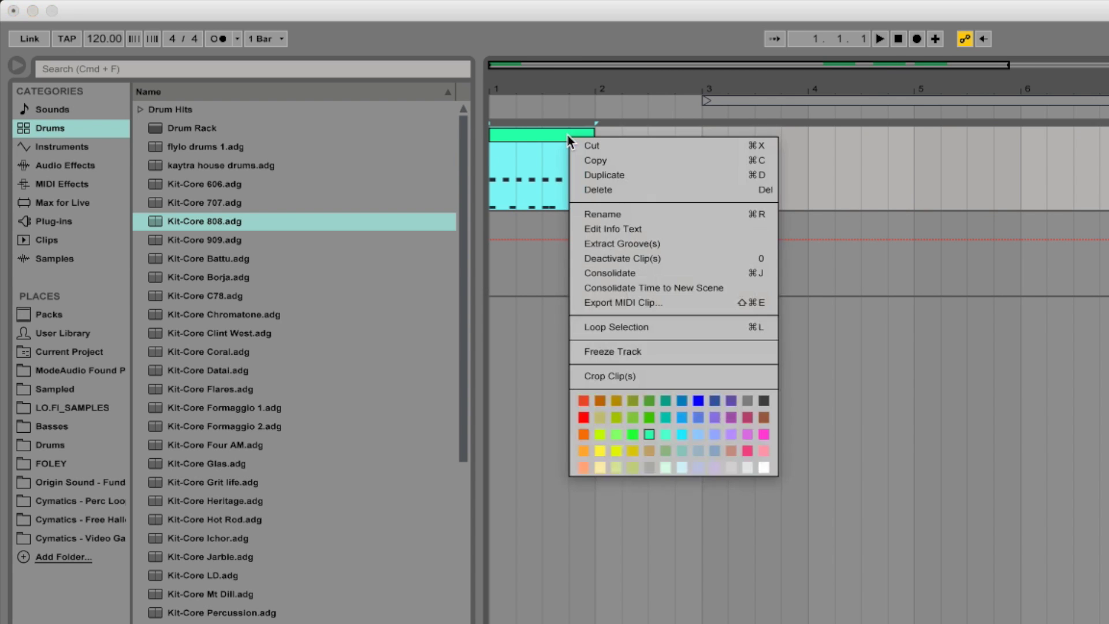
pyautogui.click(630, 160)
pyautogui.click(597, 182)
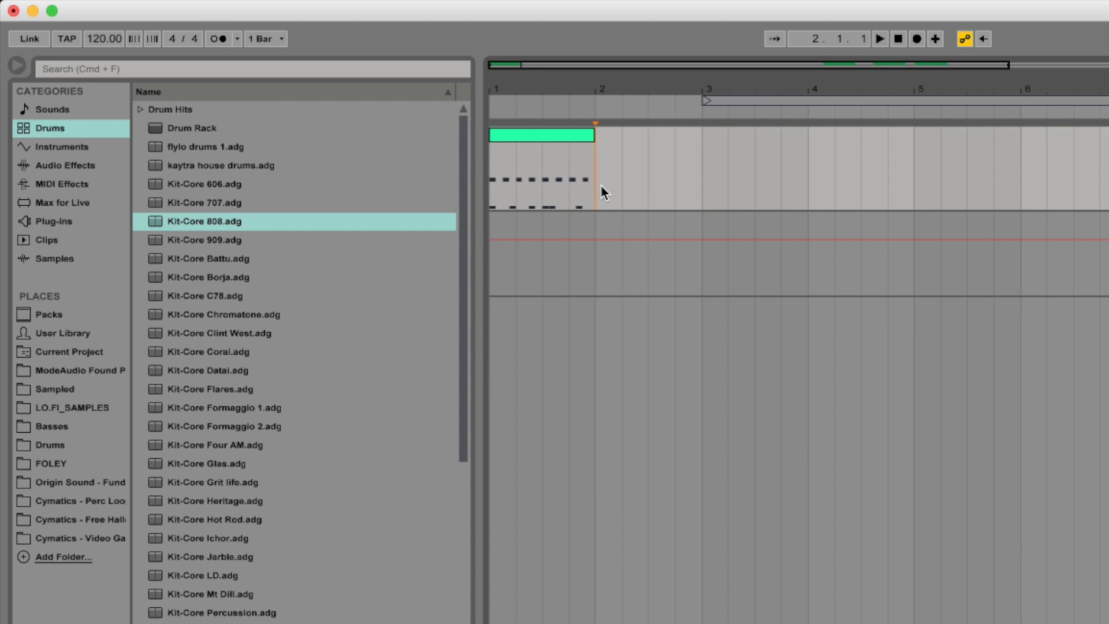
pyautogui.rightClick(601, 189)
pyautogui.click(626, 196)
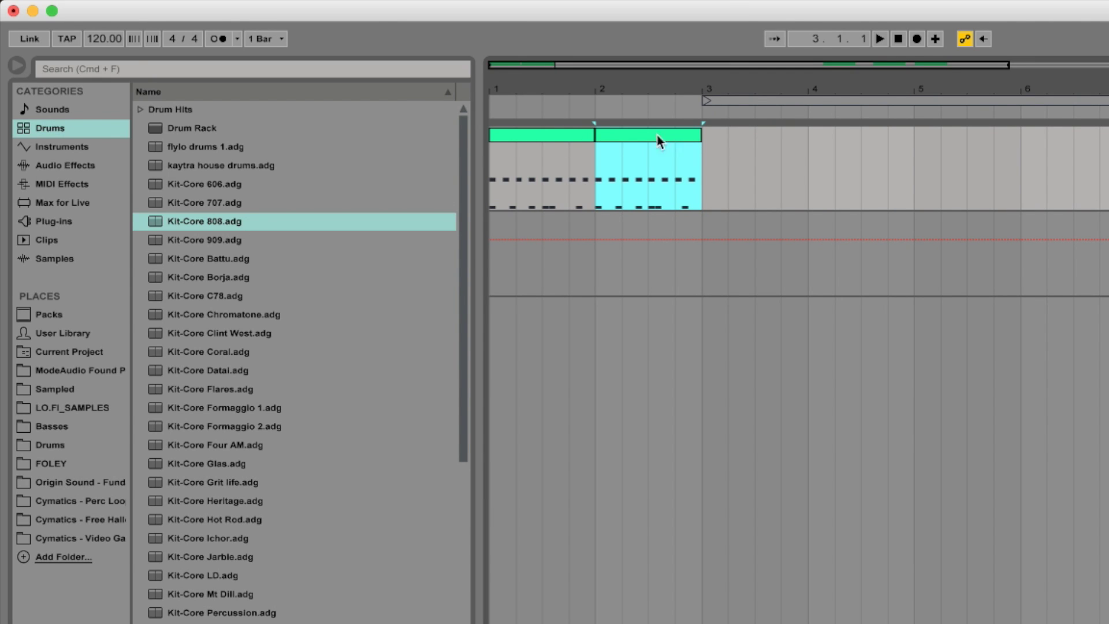
pyautogui.press('Delete')
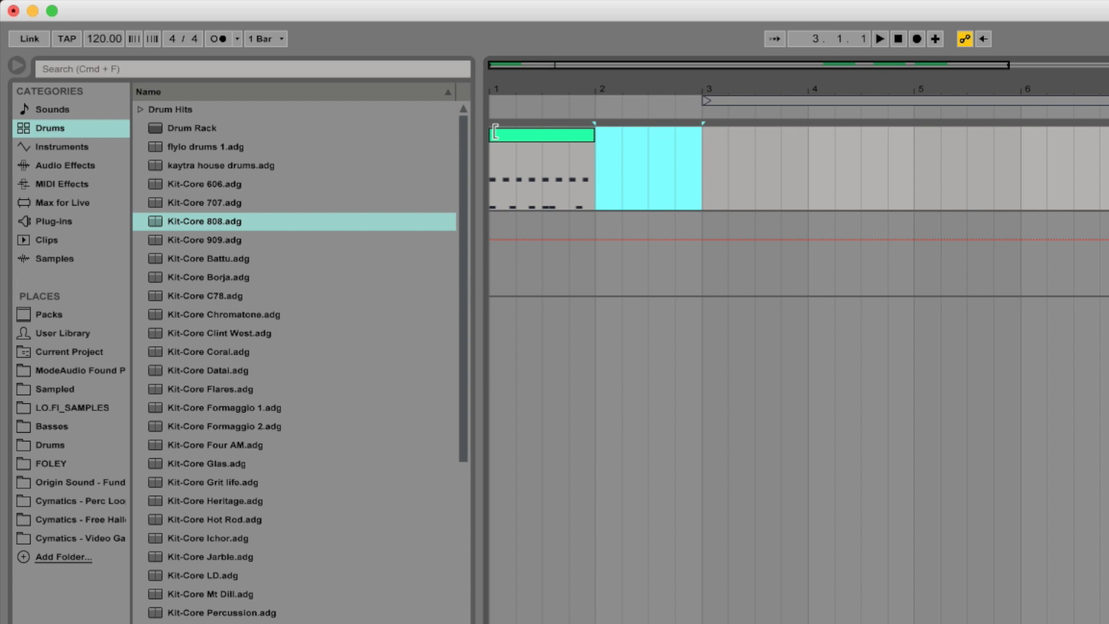
pyautogui.click(499, 137)
pyautogui.rightClick(498, 137)
pyautogui.click(550, 178)
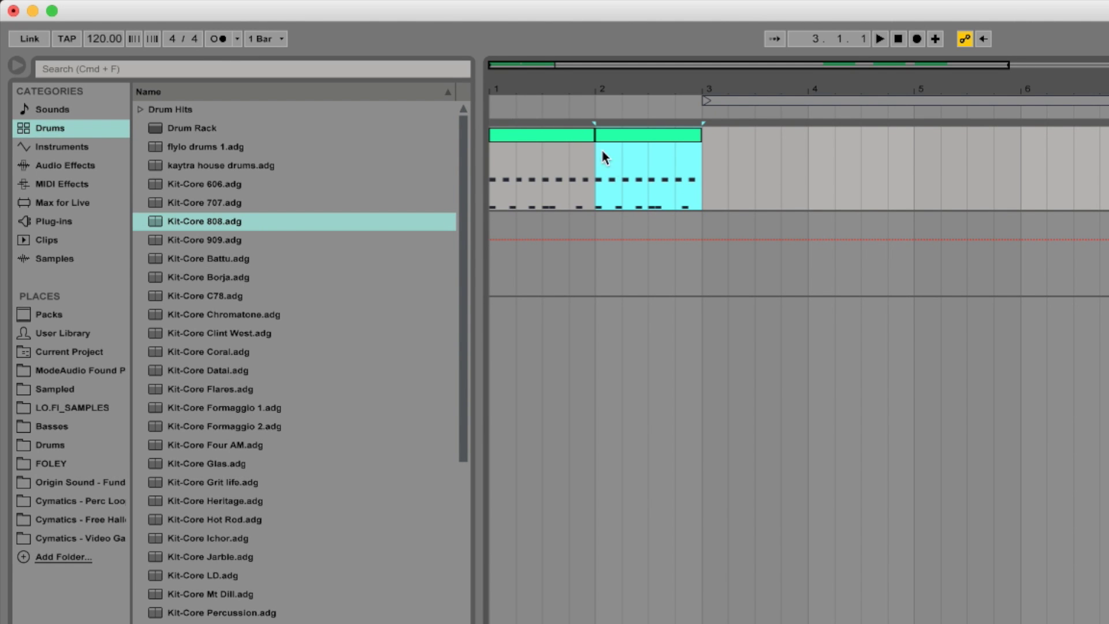
# Step: Duplicate the first clip with Cmd+D through bar 4 and play the repeats
pyautogui.click(570, 139)
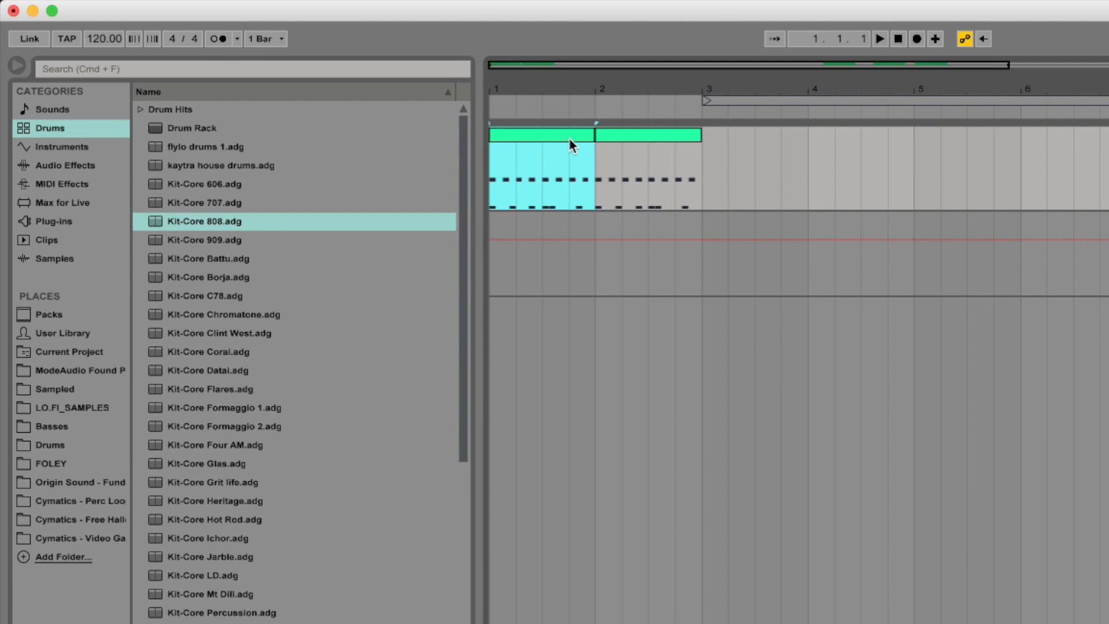
pyautogui.press('super+d')
pyautogui.press('super+d')
pyautogui.press('super+d')
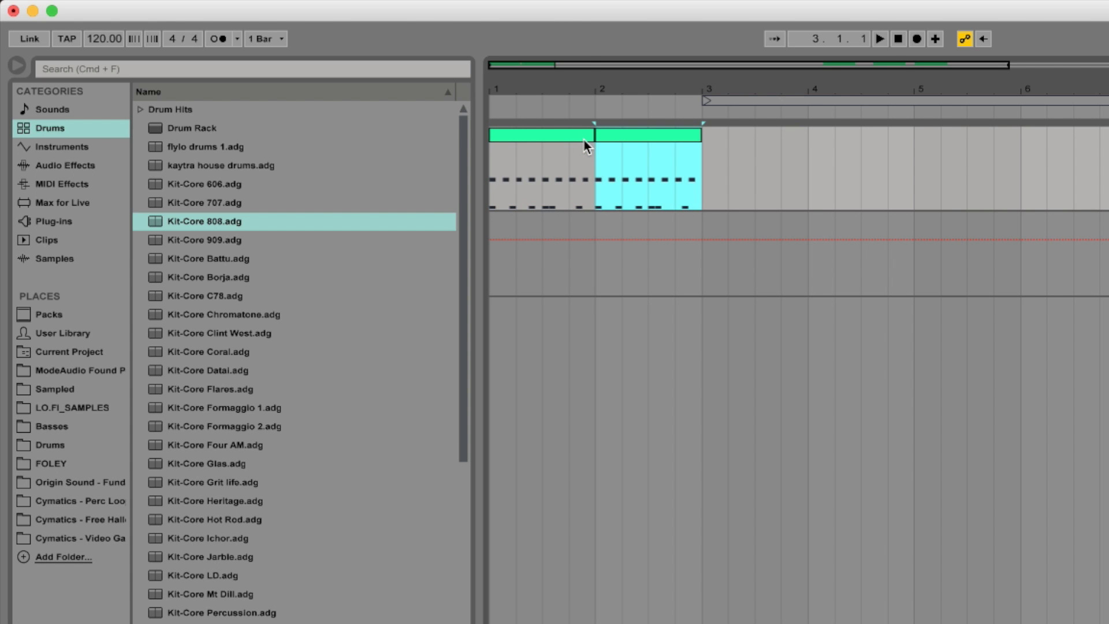
pyautogui.click(583, 140)
pyautogui.press('space')
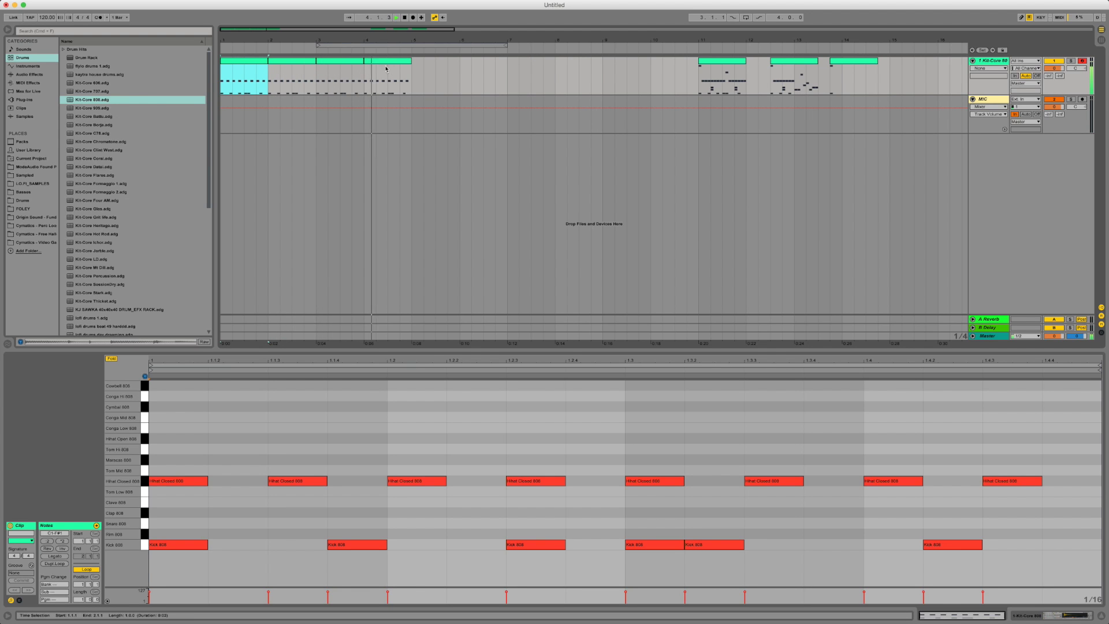
pyautogui.press('space')
pyautogui.press('Right')
pyautogui.press('Right')
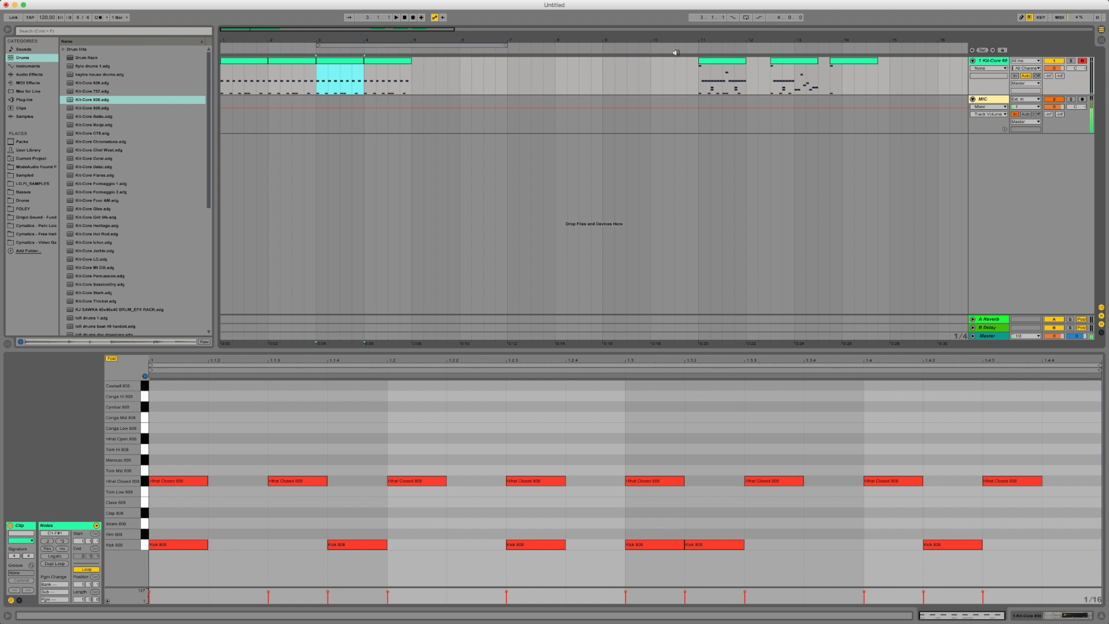
# Step: Move the bar 11 clip to bar 5, duplicate it twice, and shift the last two to bars 8 and 9
pyautogui.click(730, 61)
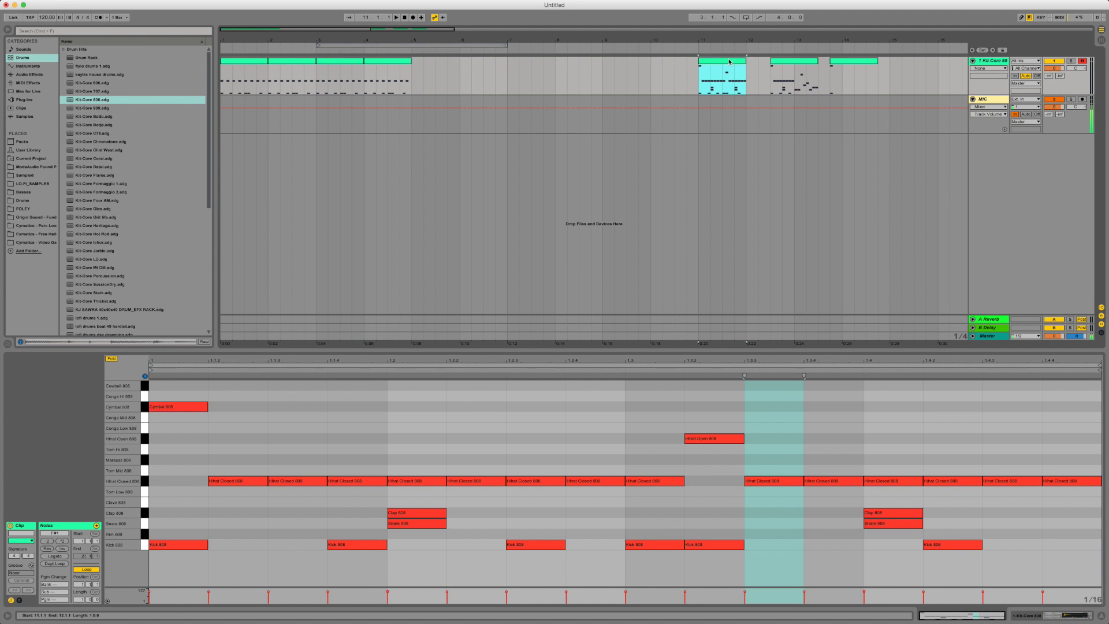
pyautogui.moveTo(731, 60); pyautogui.dragTo(440, 82)
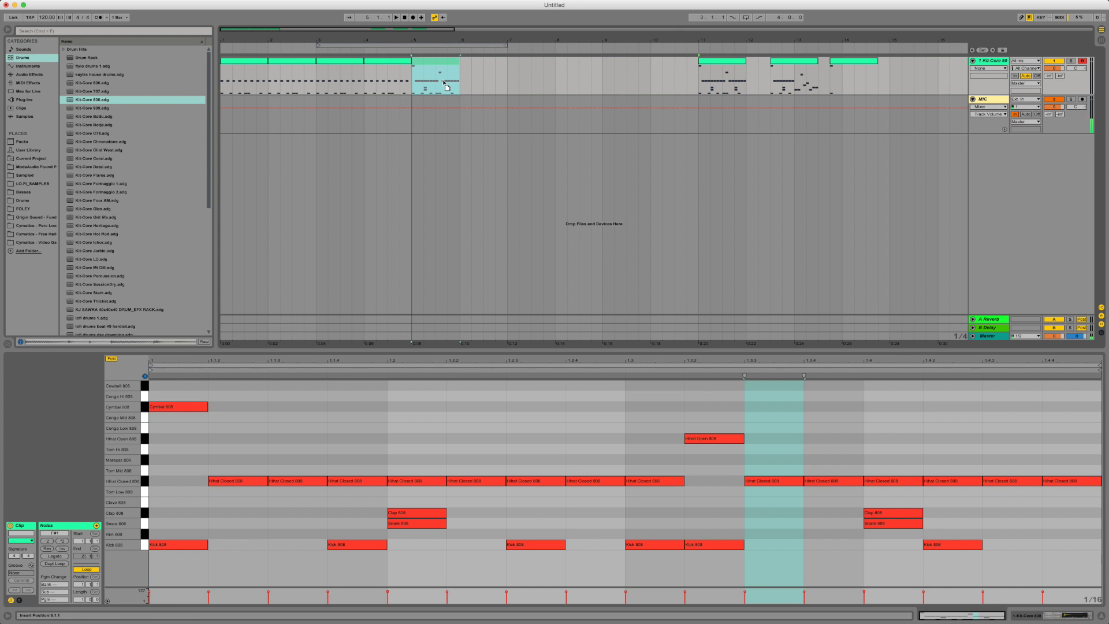
pyautogui.press('space')
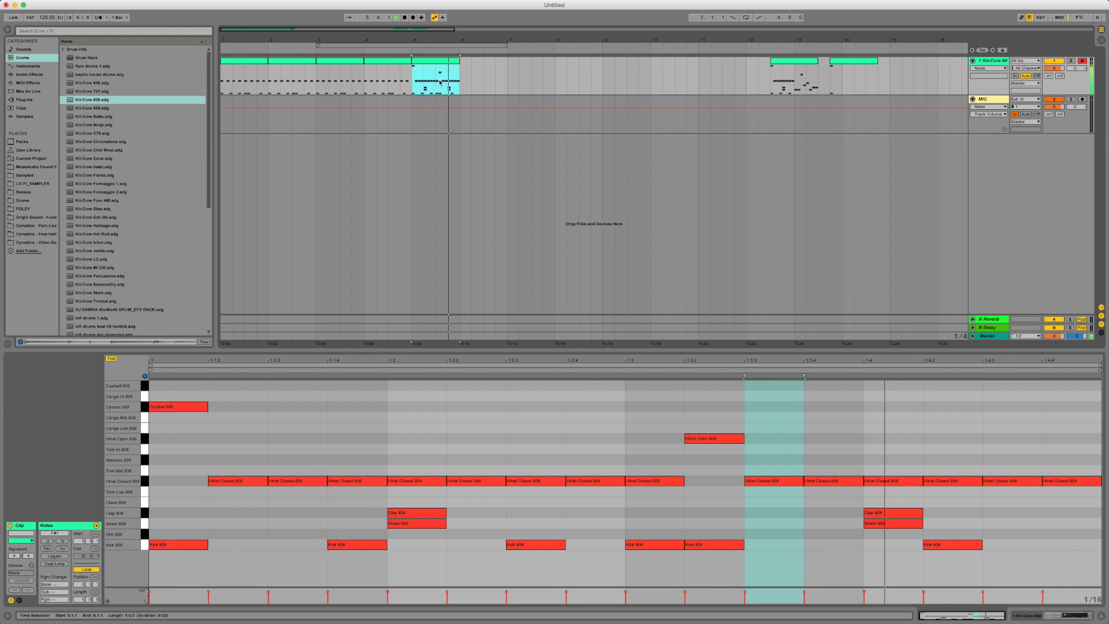
pyautogui.press('space')
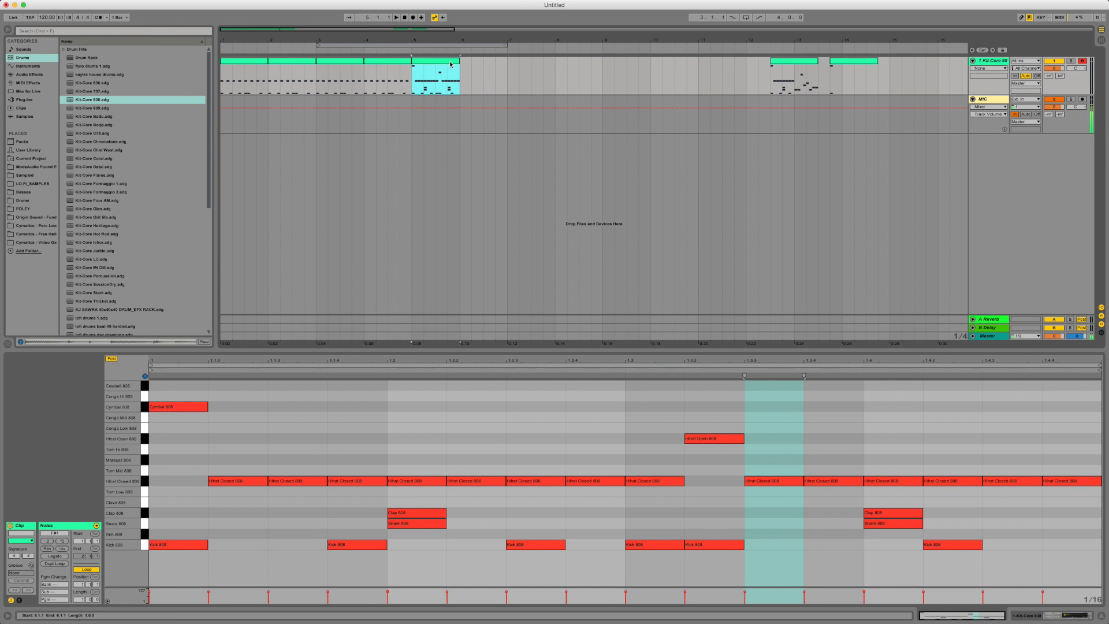
pyautogui.hotkey('ctrl', 'd')
pyautogui.hotkey('ctrl', 'd')
pyautogui.click(800, 65)
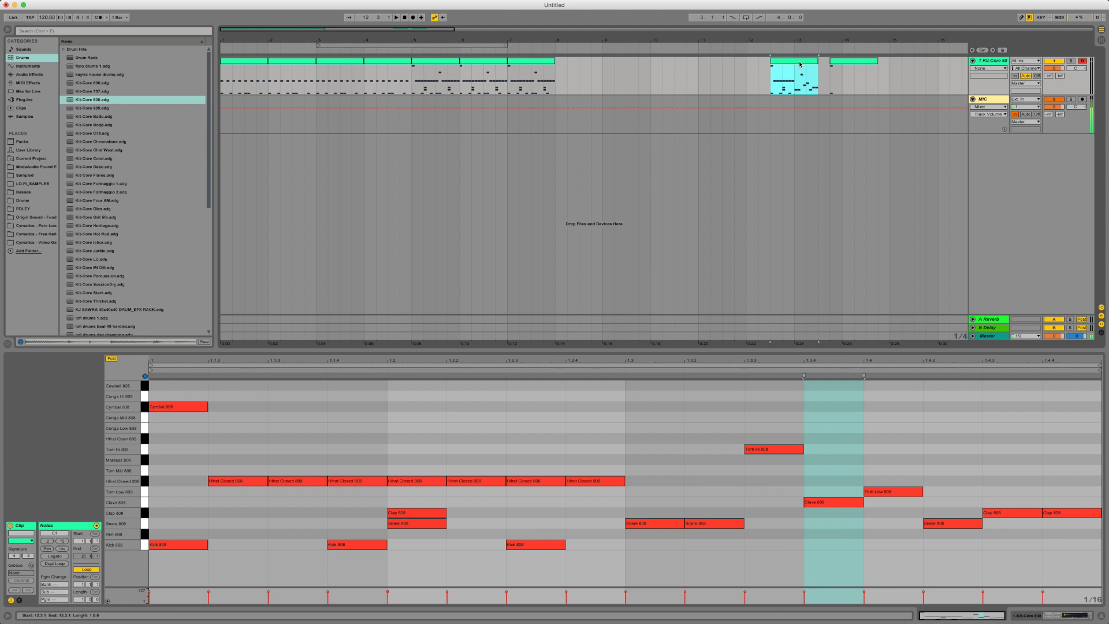
pyautogui.moveTo(789, 64); pyautogui.dragTo(572, 70)
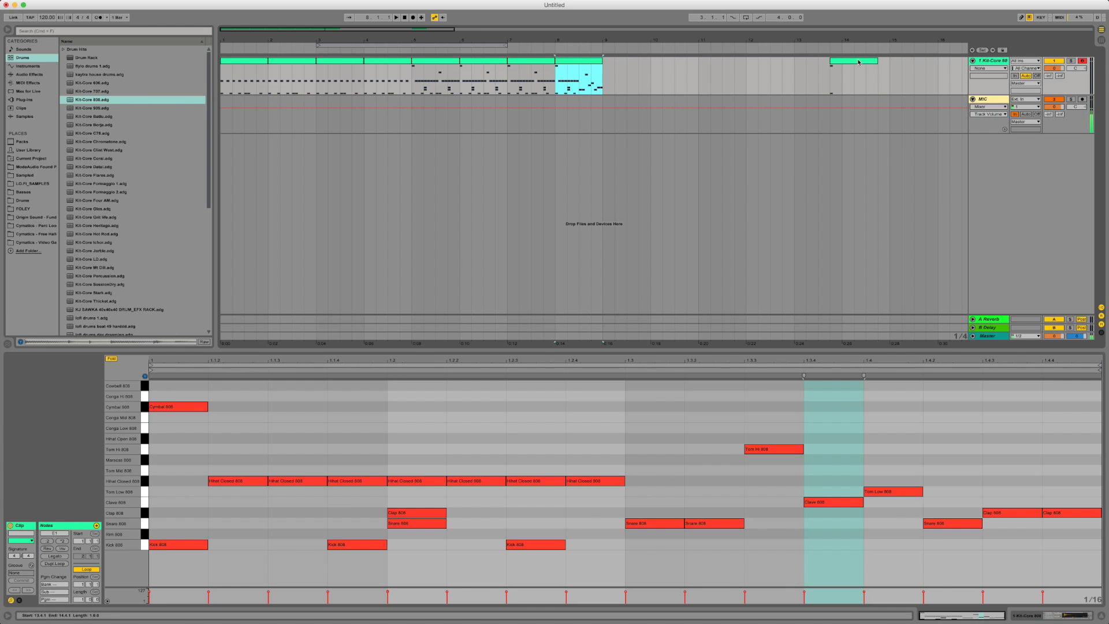
pyautogui.moveTo(859, 61); pyautogui.dragTo(631, 65)
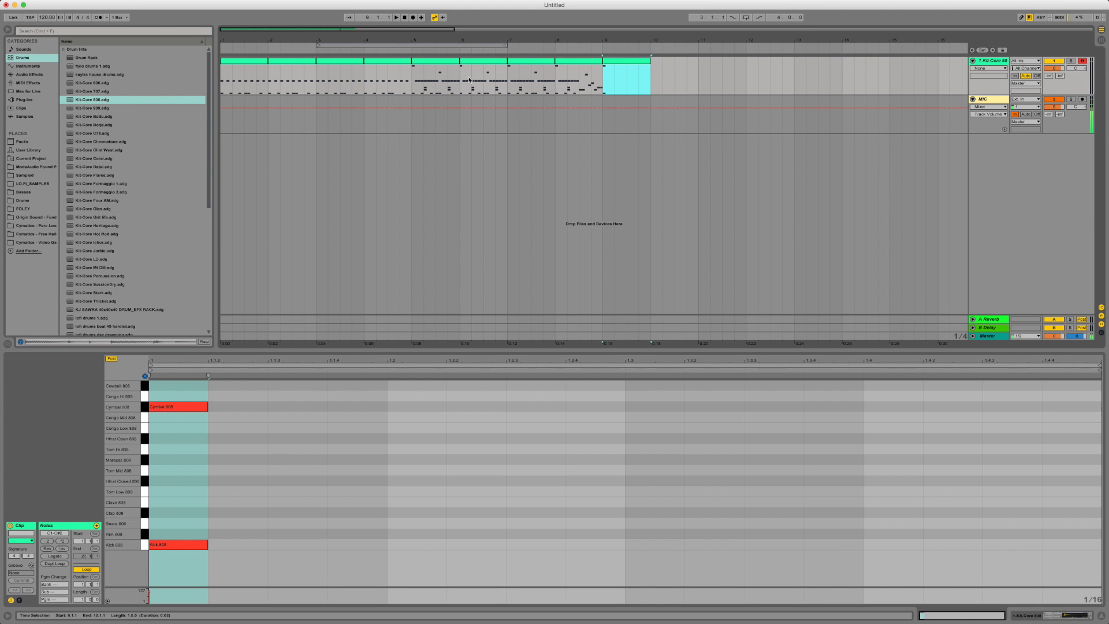
pyautogui.press('Tab')
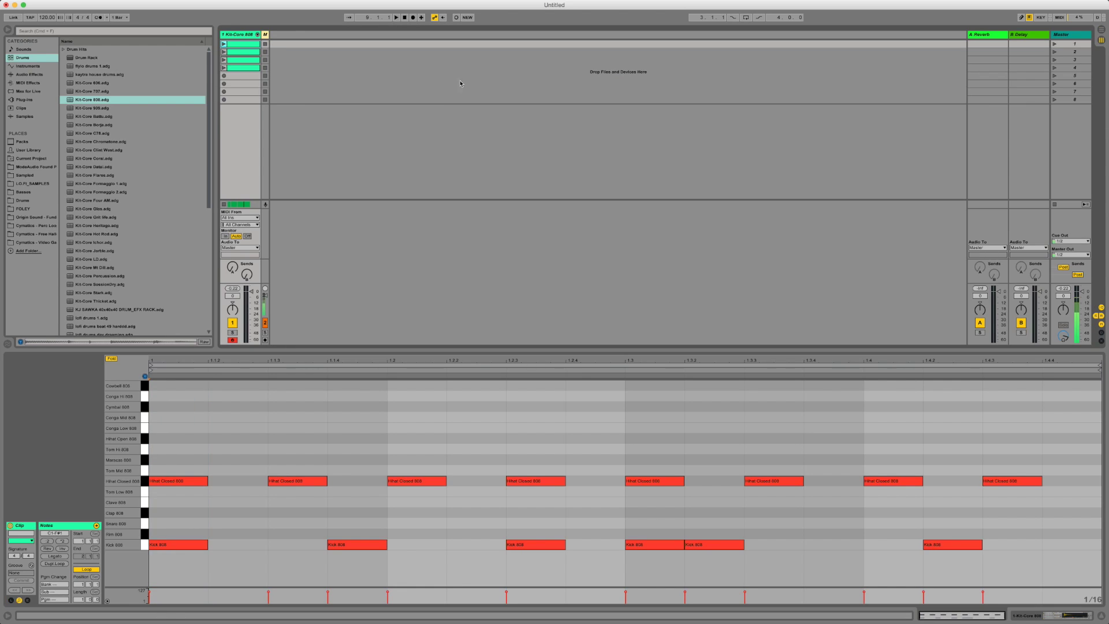
pyautogui.click(246, 52)
pyautogui.click(246, 60)
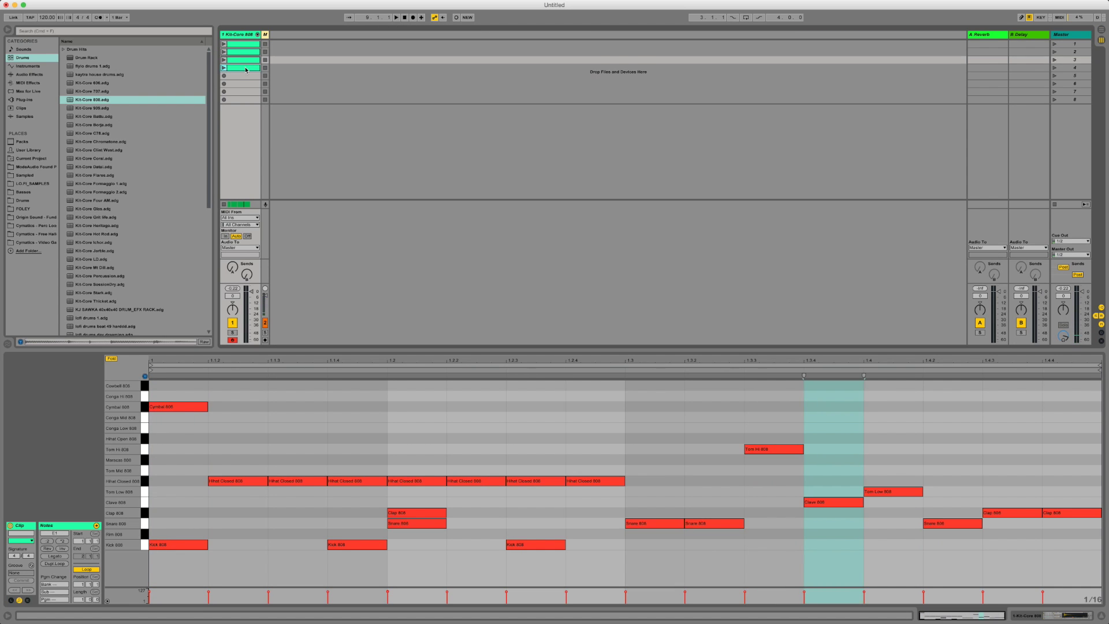
pyautogui.click(248, 68)
pyautogui.press('Tab')
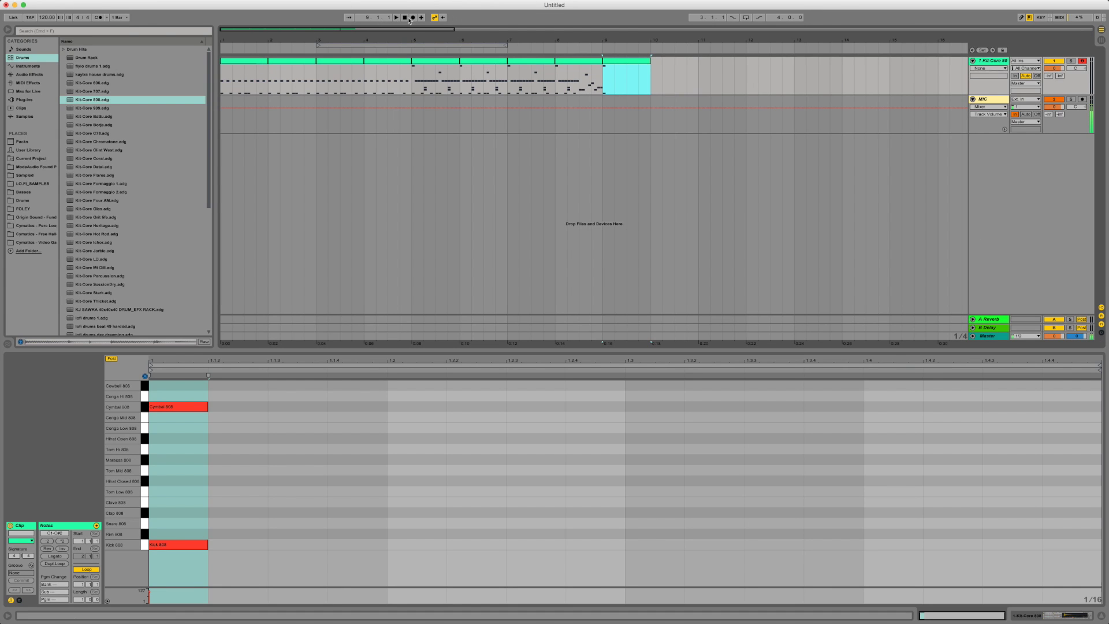
pyautogui.click(406, 17)
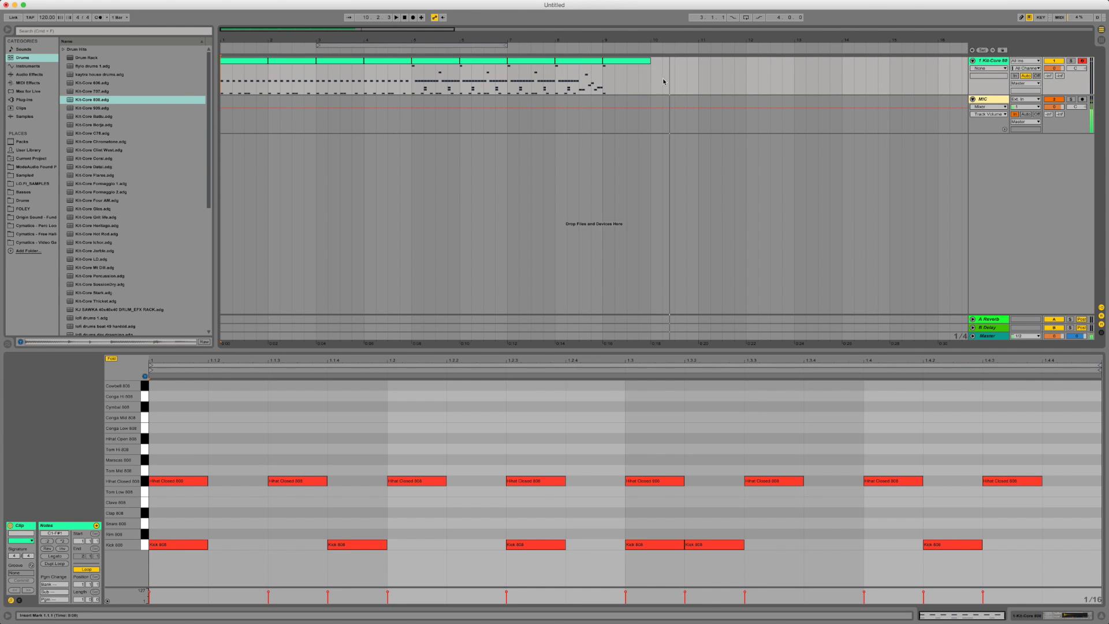
pyautogui.click(224, 74)
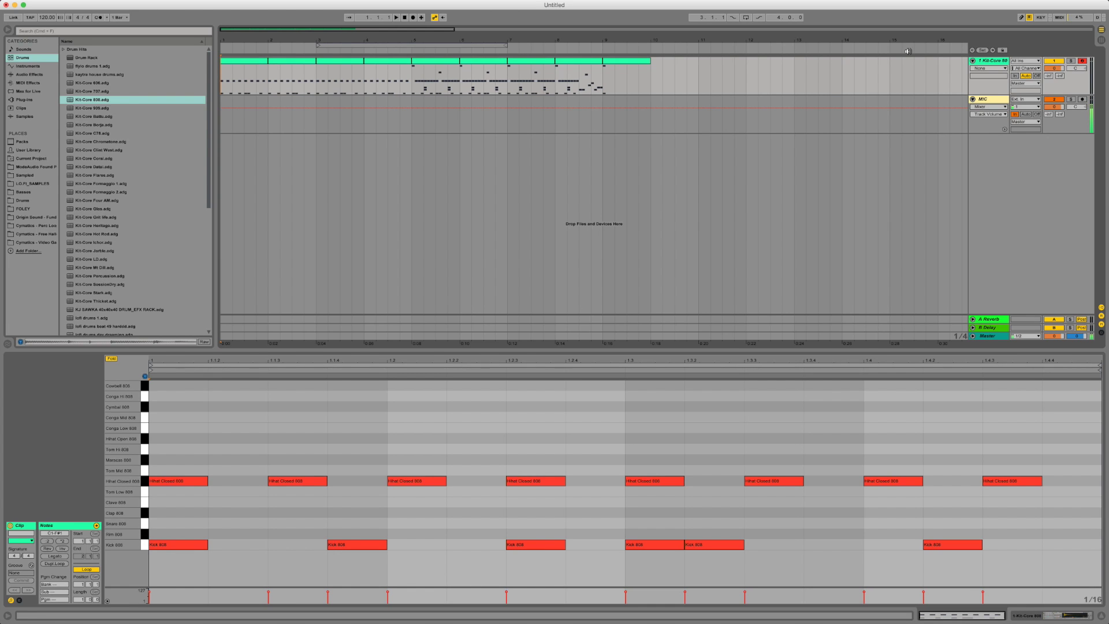
# Step: Add a new MIDI track beside Kit-Core 808 and pick Drum Rack from the drum list
pyautogui.click(1102, 40)
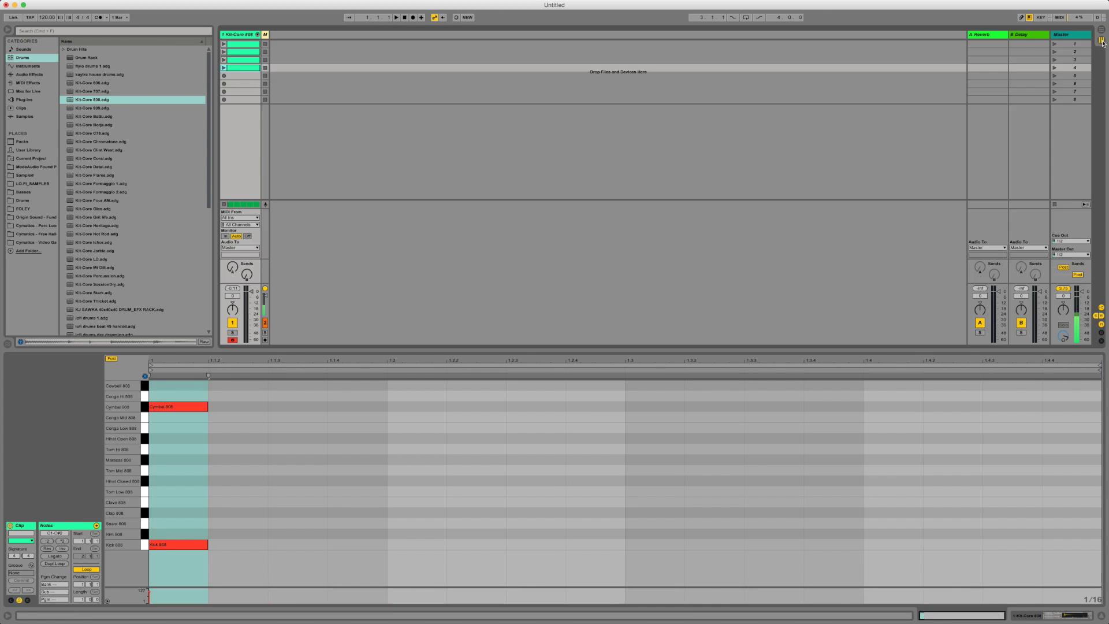
pyautogui.click(239, 35)
pyautogui.click(115, 1)
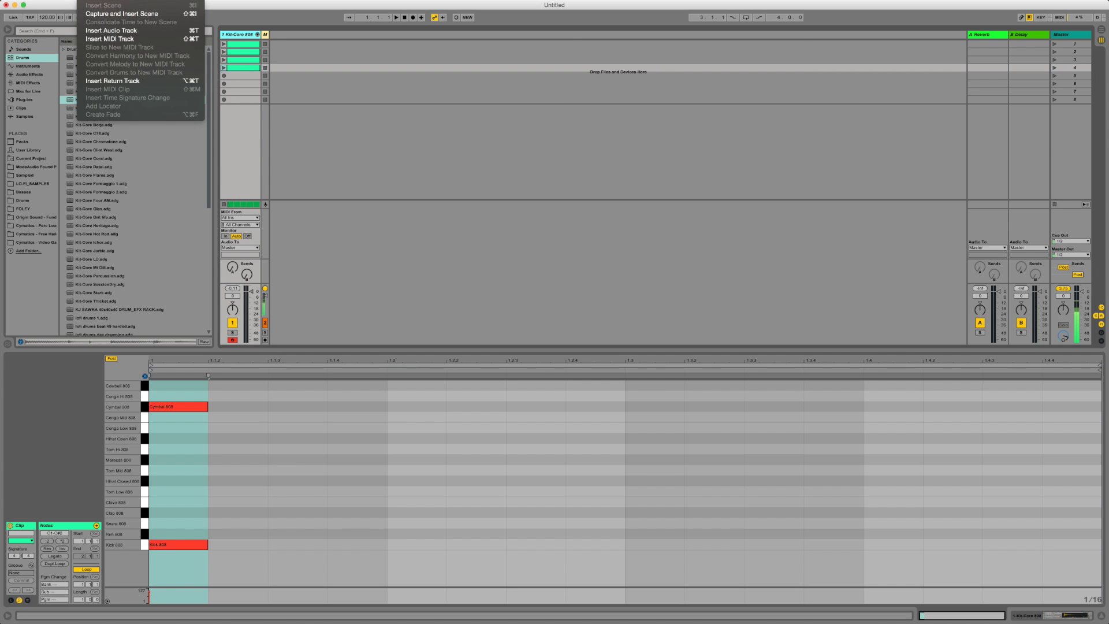
pyautogui.click(118, 40)
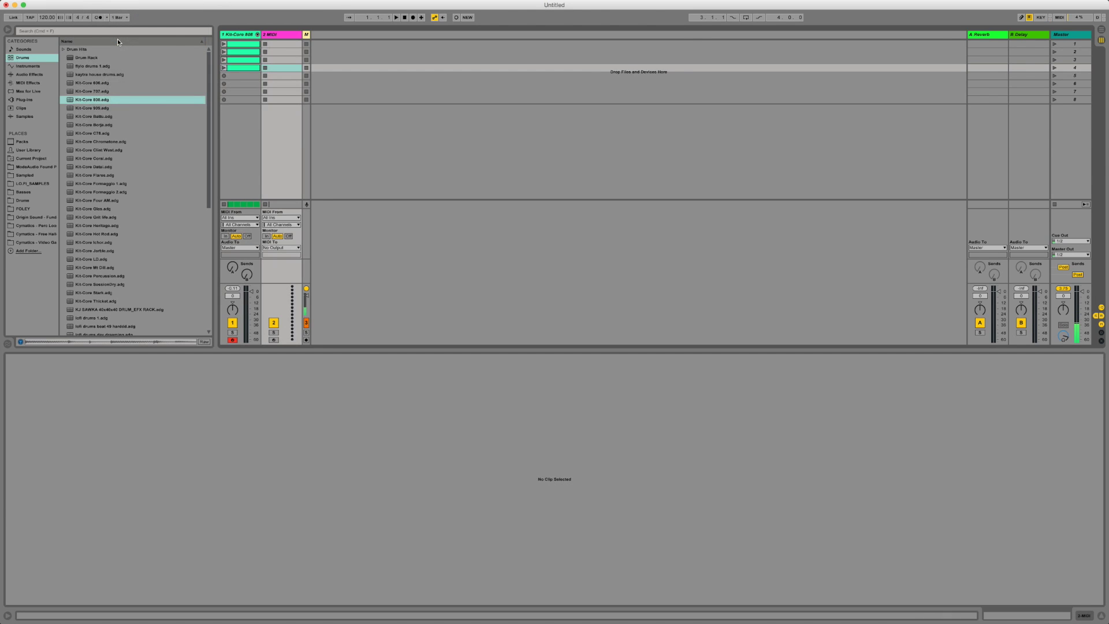
pyautogui.click(79, 60)
# Step: Load the empty Drum Rack onto the 2 MIDI track and show the Samples category
pyautogui.click(247, 35)
pyautogui.click(277, 34)
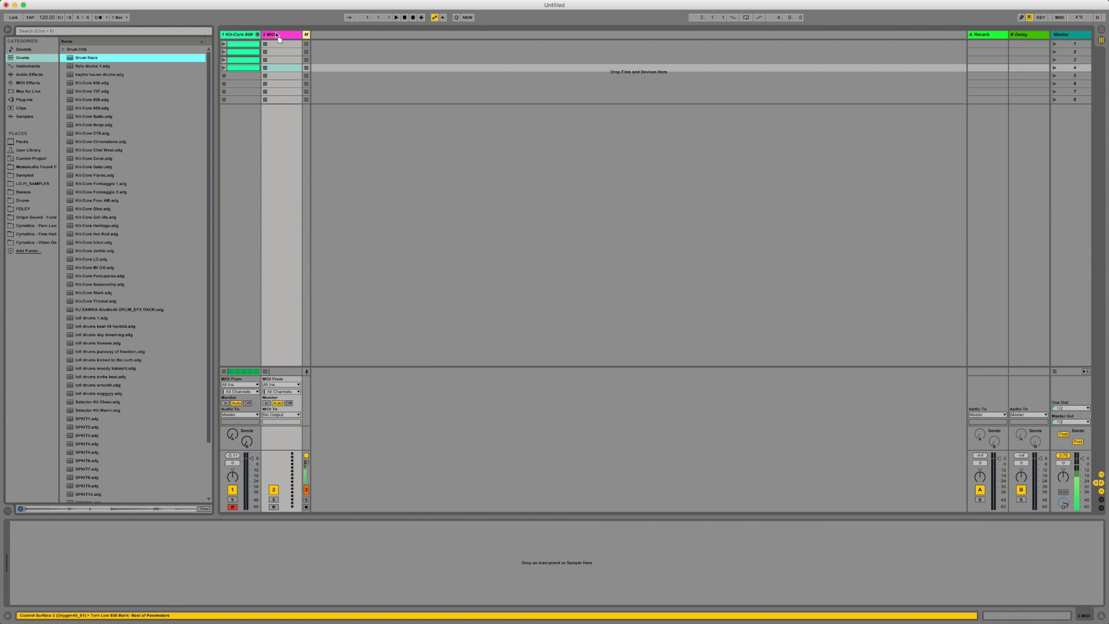
pyautogui.press('Return')
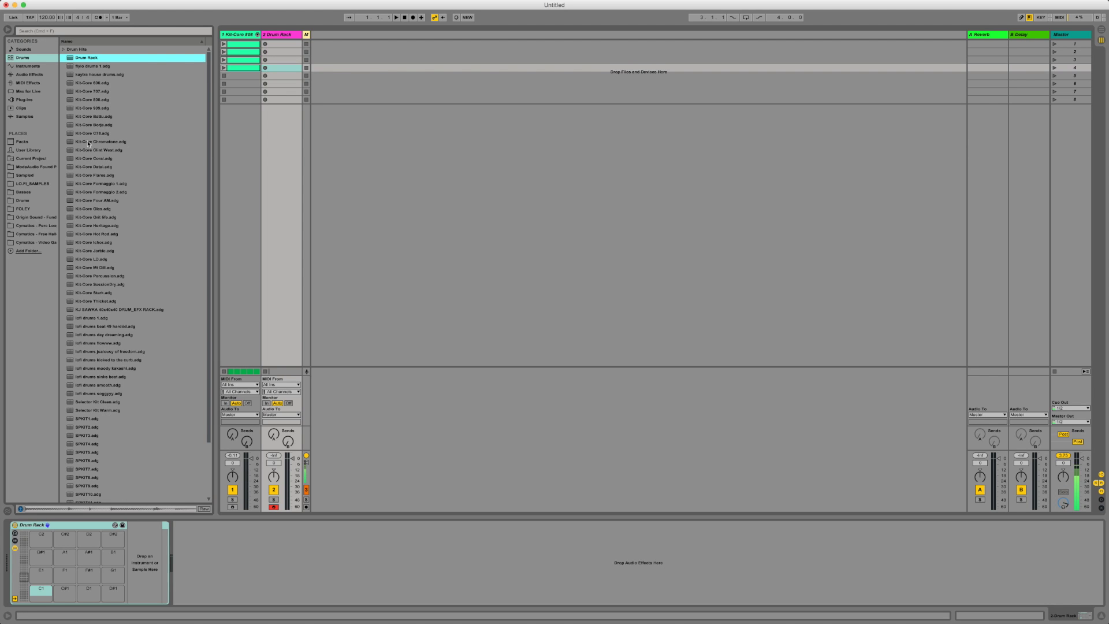
pyautogui.click(23, 115)
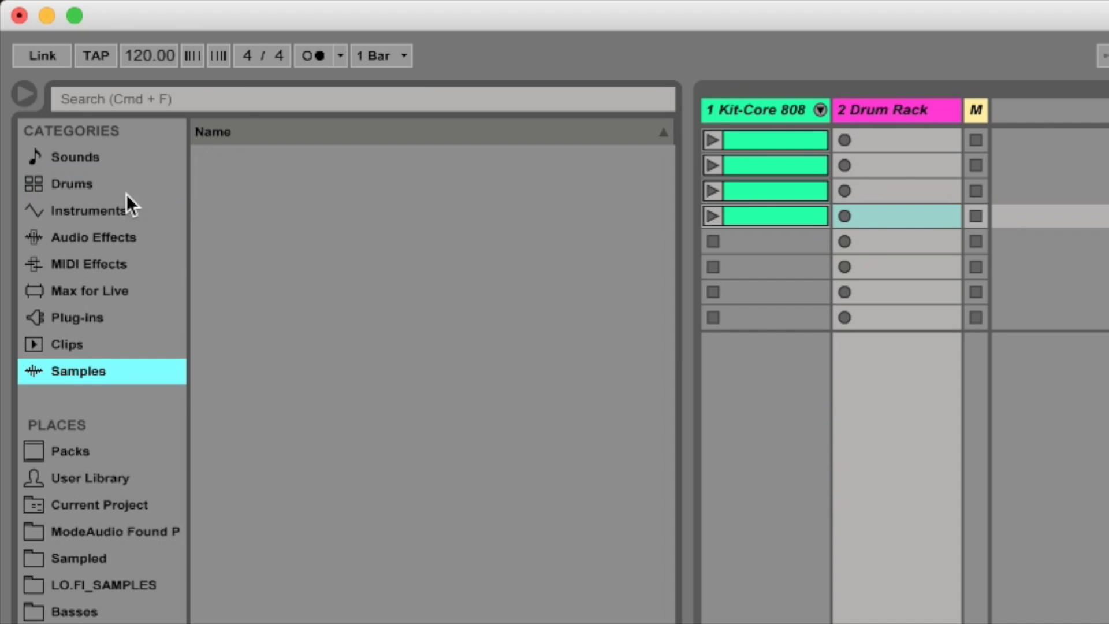
# Step: Search for kick and load 001_D&B_Kick onto pad C1
pyautogui.click(251, 93)
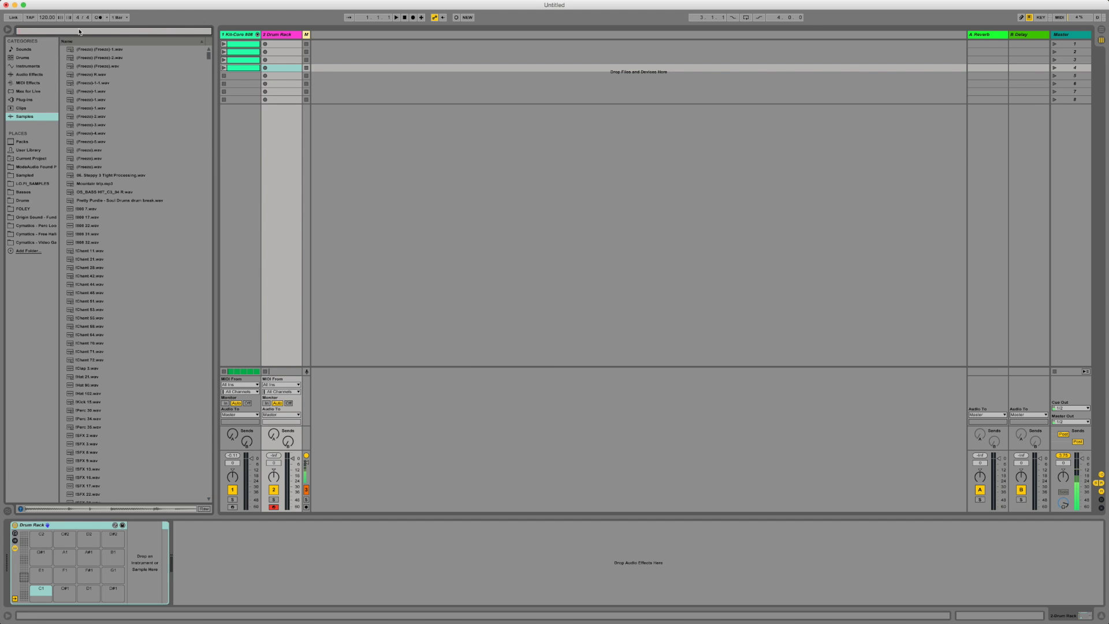
pyautogui.write('kick')
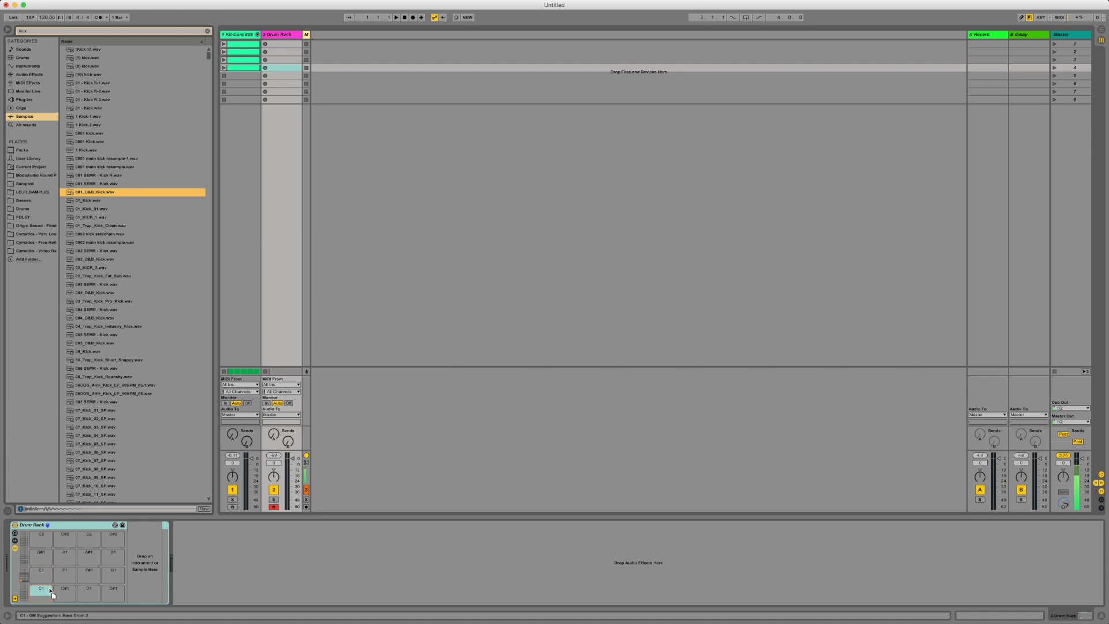
pyautogui.moveTo(46, 591); pyautogui.dragTo(47, 593)
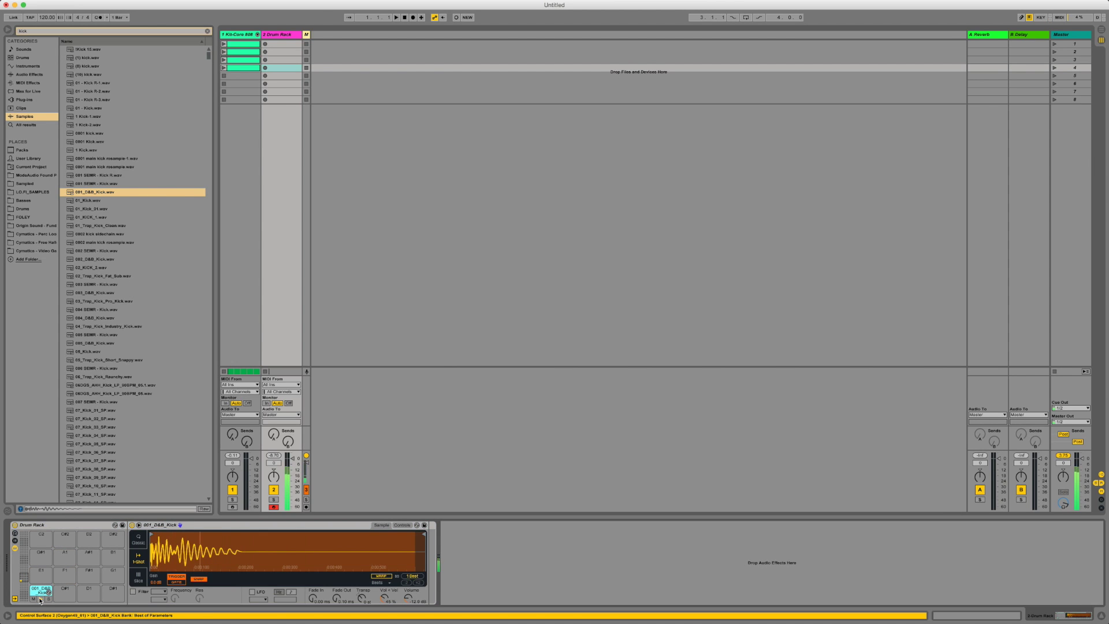
# Step: Search for snare, audition the results, and load 002 SEMR - Snare onto pad C#1
pyautogui.click(66, 32)
pyautogui.write('s')
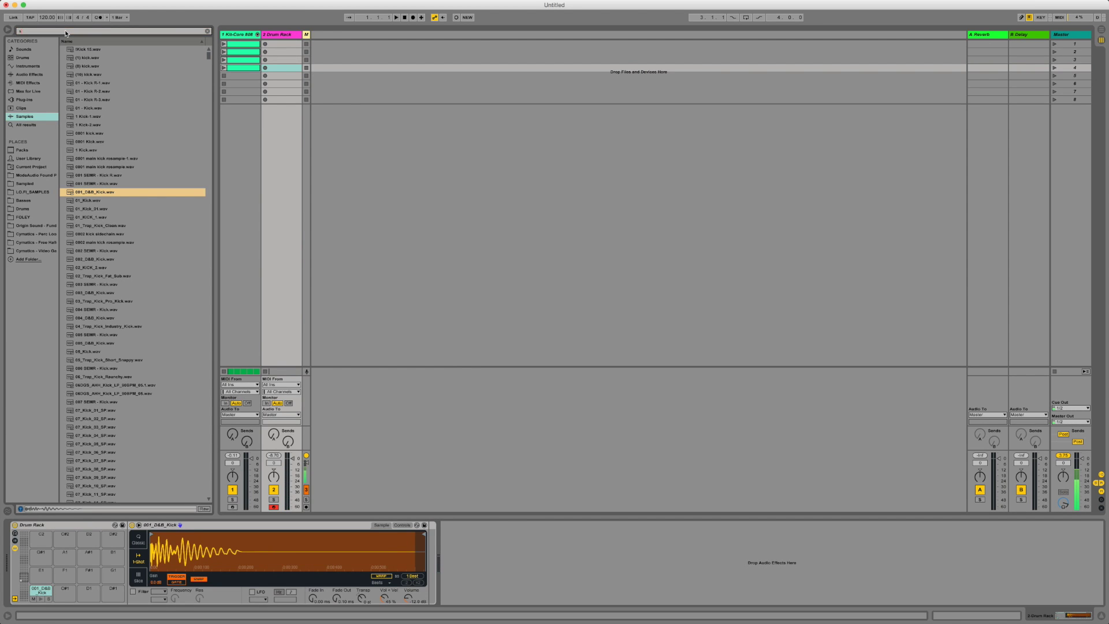
pyautogui.write('nare')
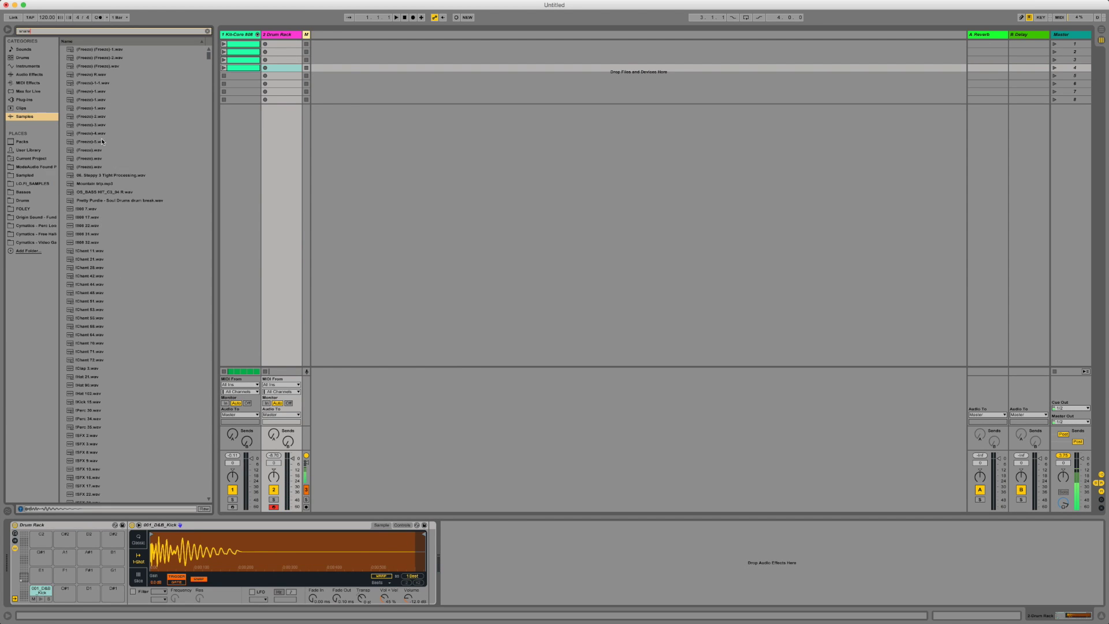
pyautogui.click(100, 184)
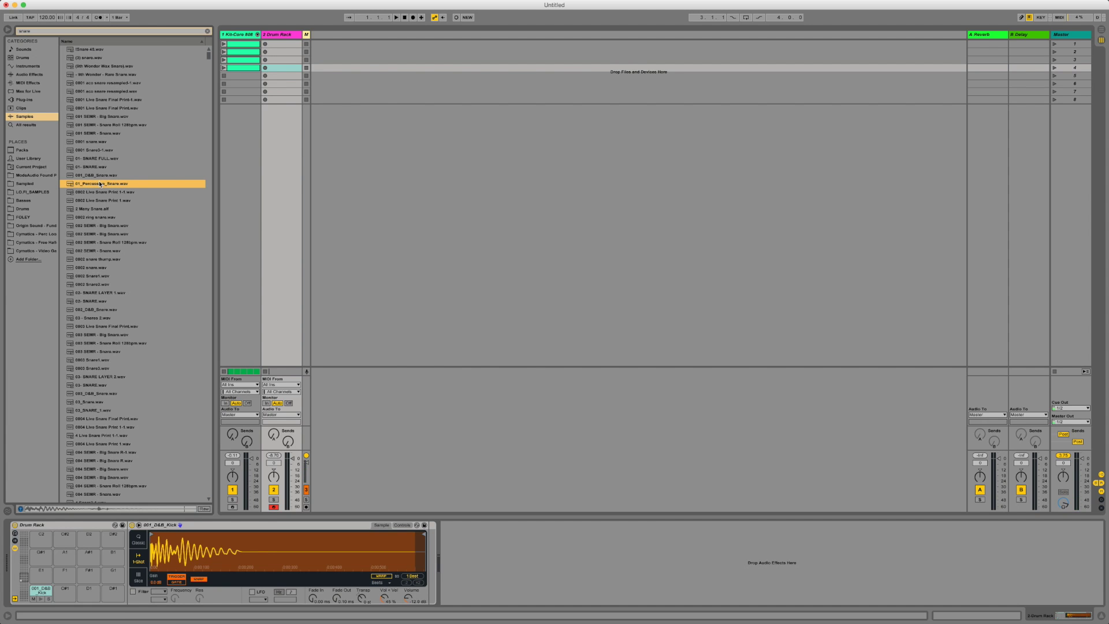
pyautogui.click(95, 209)
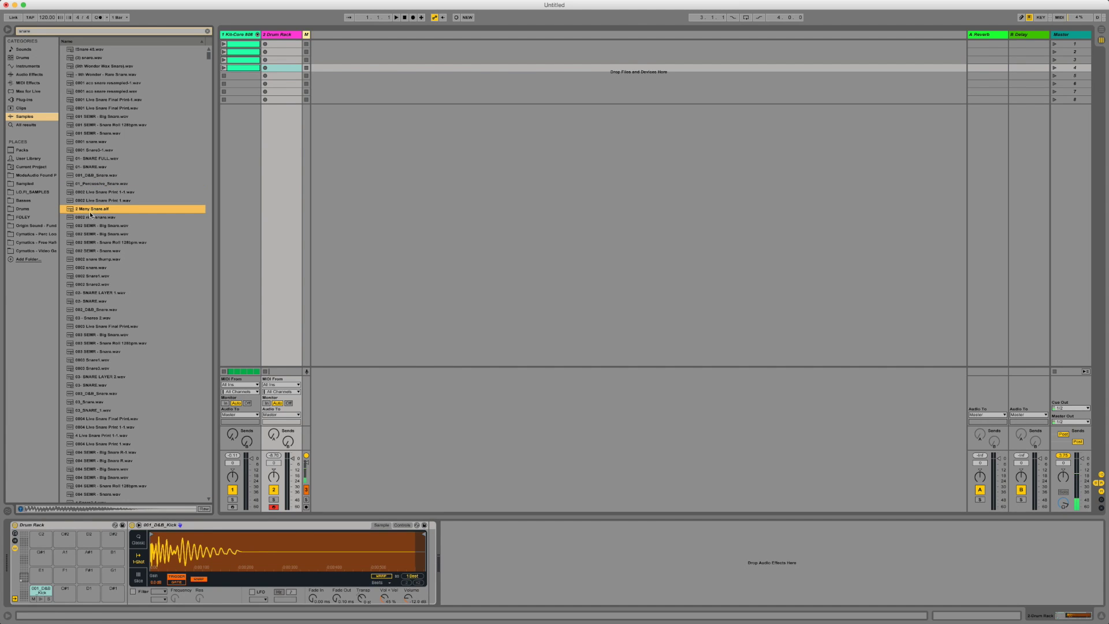
pyautogui.click(89, 218)
pyautogui.click(90, 225)
pyautogui.click(93, 234)
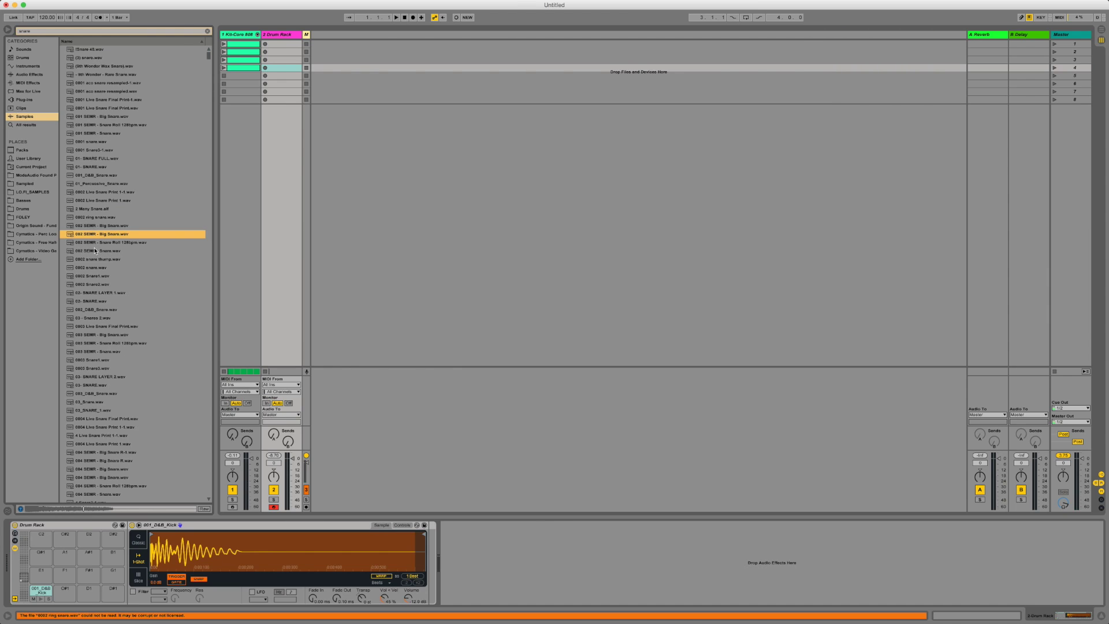
pyautogui.click(96, 251)
pyautogui.click(96, 259)
pyautogui.click(95, 252)
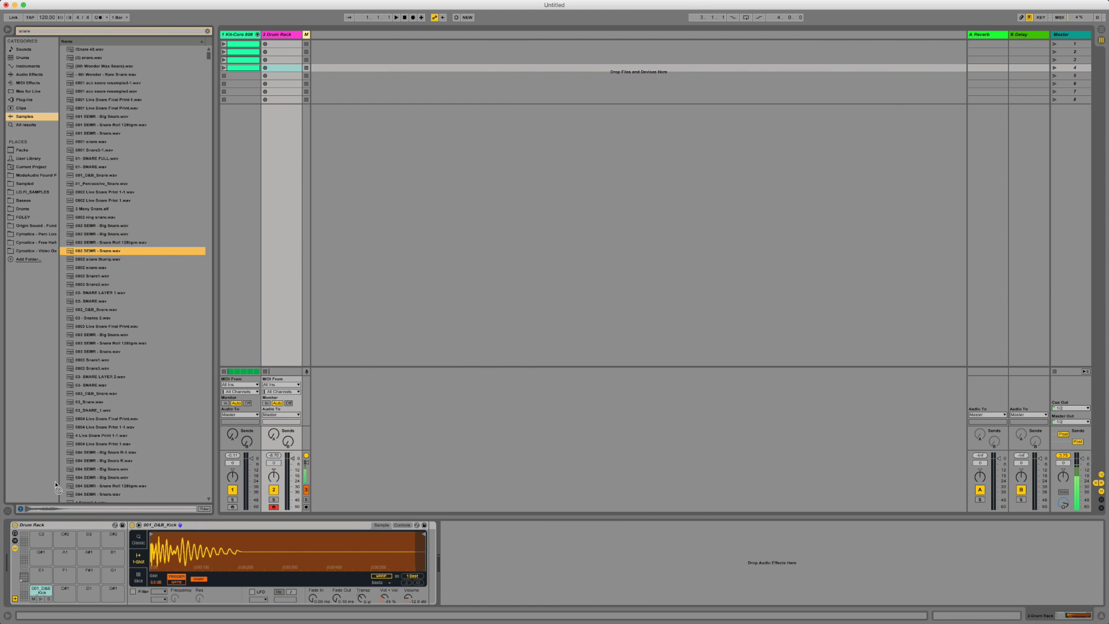
pyautogui.moveTo(70, 581)
pyautogui.mouseDown()
pyautogui.moveTo(76, 597)
pyautogui.moveTo(67, 595)
pyautogui.mouseUp()
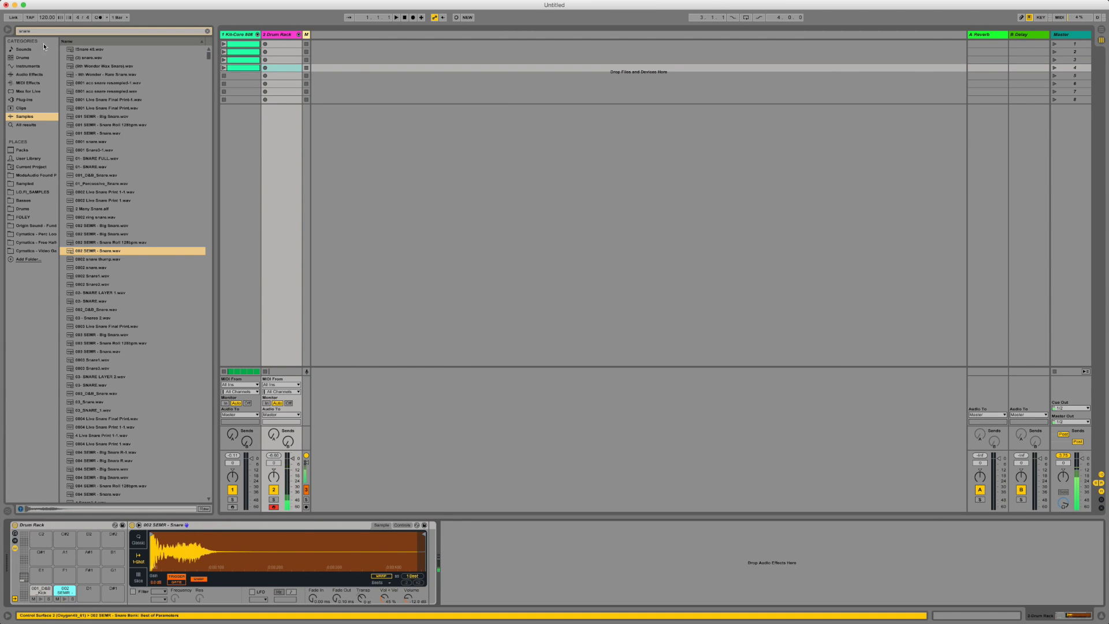
# Step: Search for closed hi-hats and load Closed Hi-Hat 2 onto pad E1
pyautogui.moveTo(41, 30); pyautogui.dragTo(18, 32)
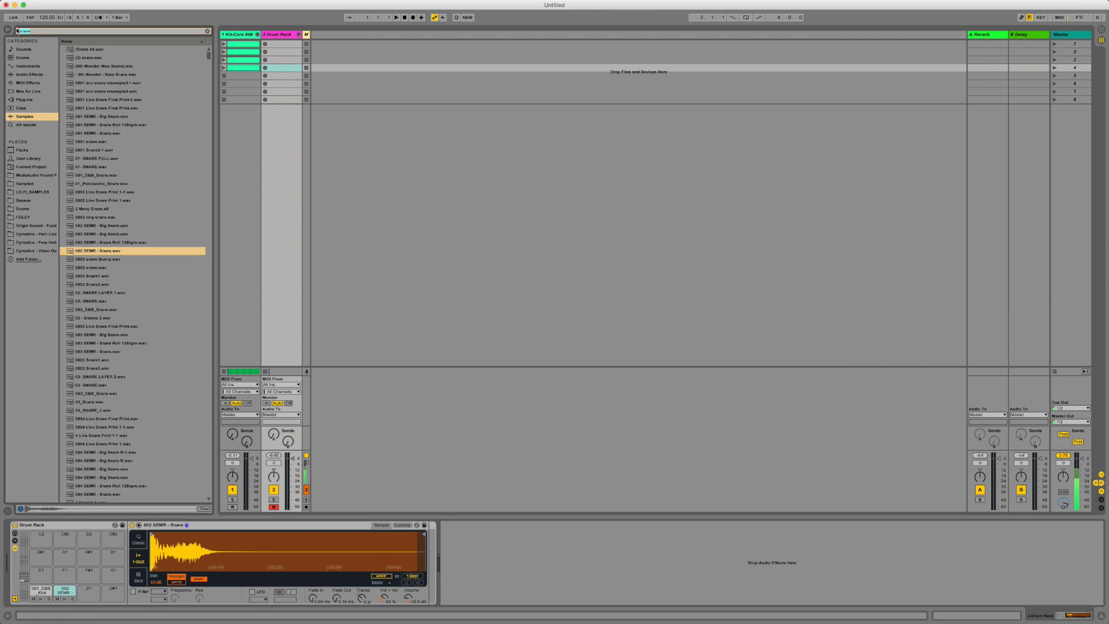
pyautogui.write('k')
pyautogui.write('losed h')
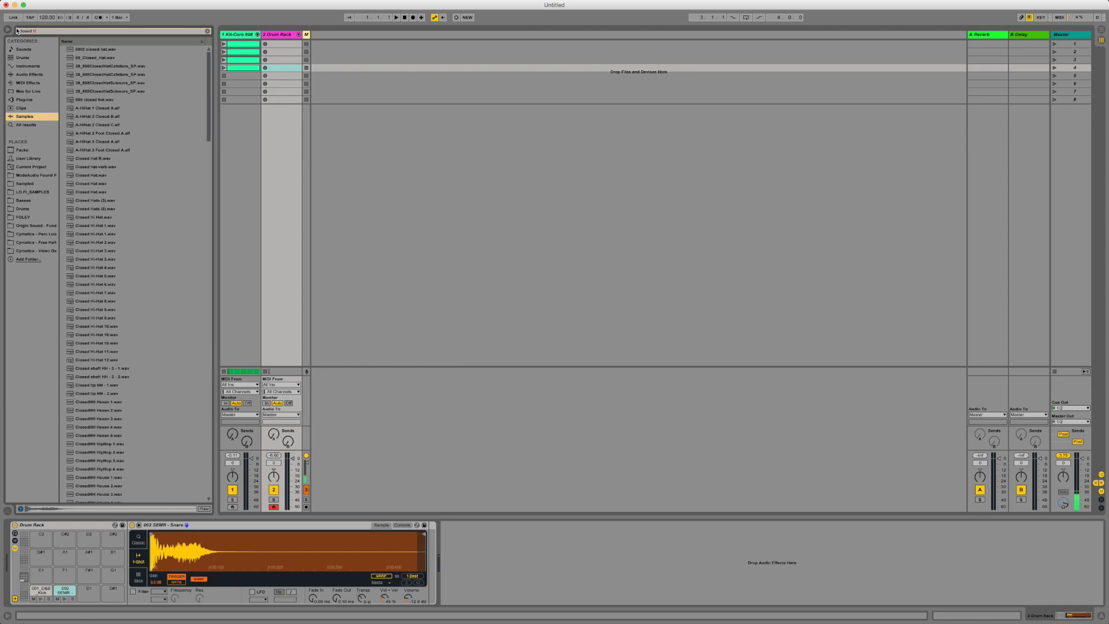
pyautogui.write('i hat')
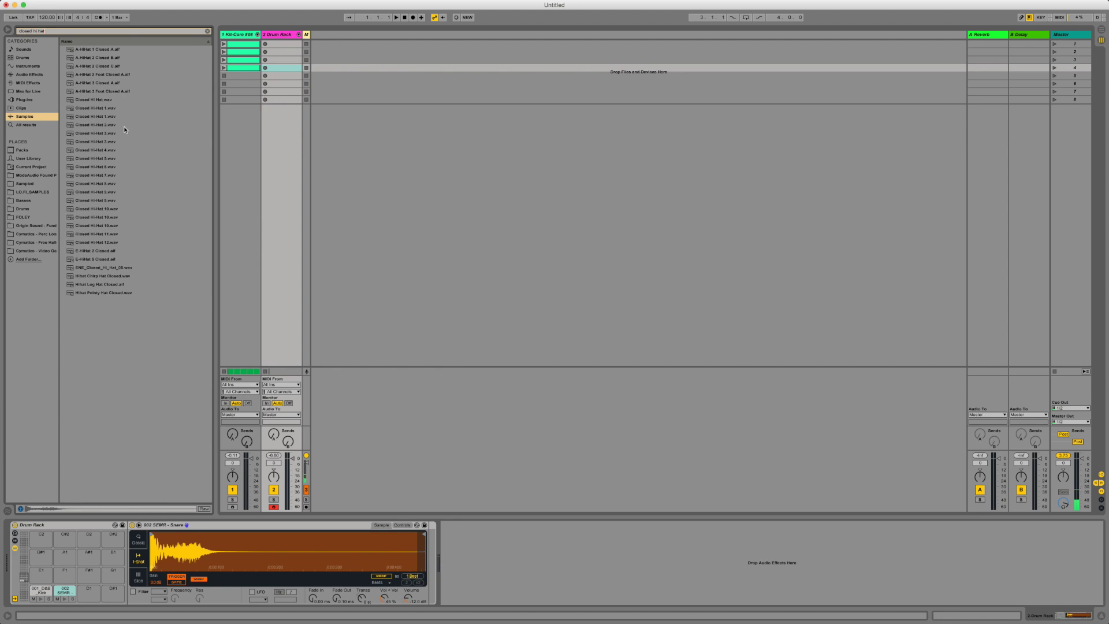
pyautogui.click(123, 125)
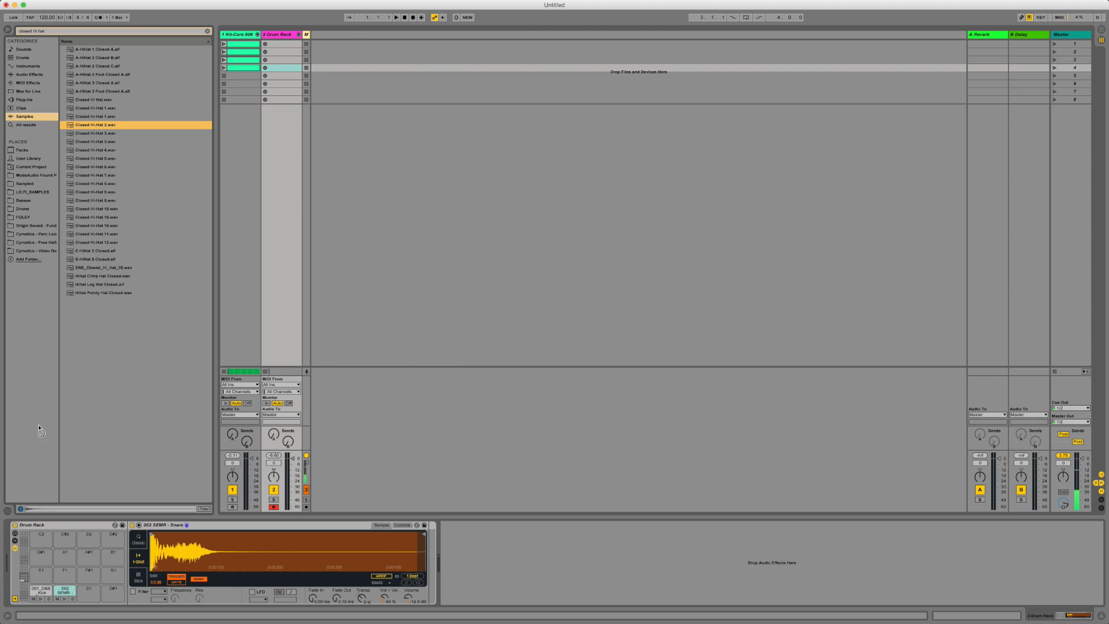
pyautogui.moveTo(42, 572); pyautogui.dragTo(42, 572)
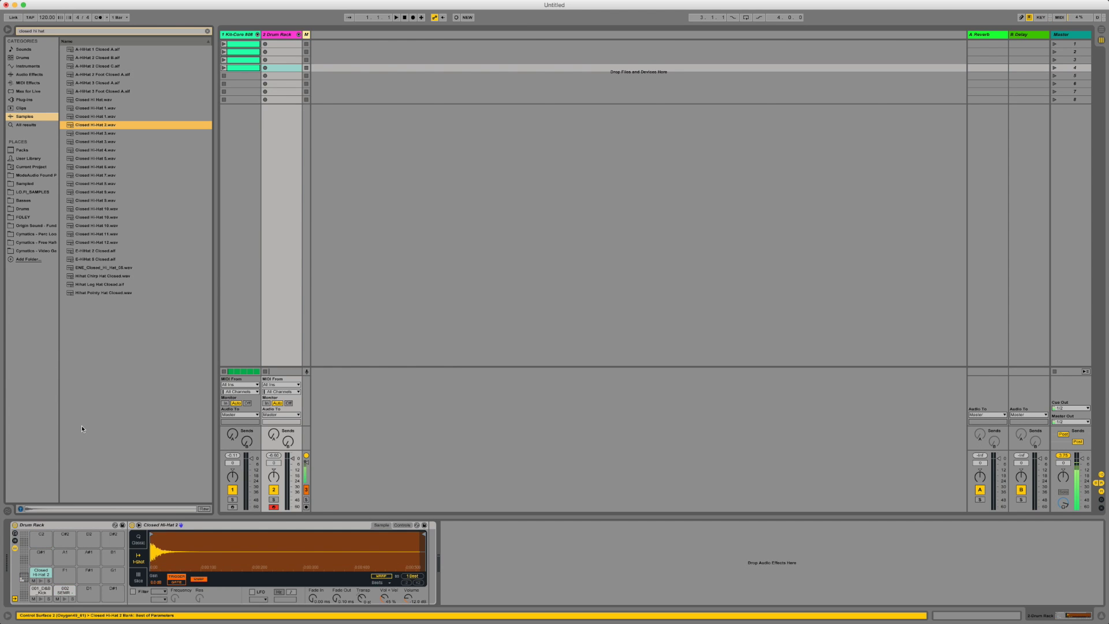
pyautogui.click(207, 32)
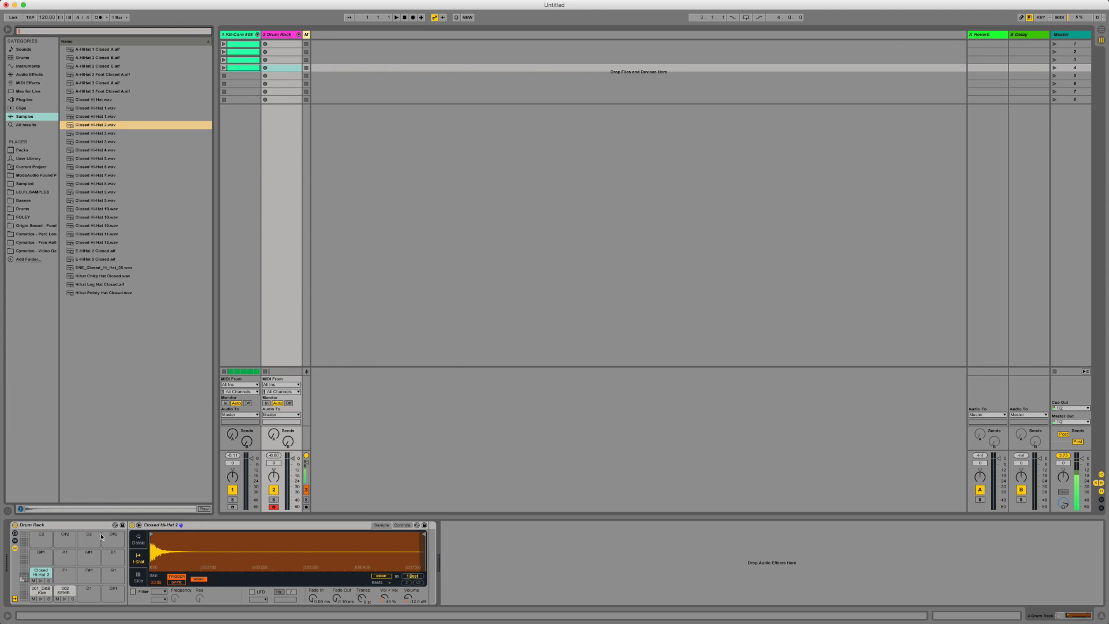
pyautogui.click(280, 45)
# Step: Create a Drum Rack MIDI clip with kick and hi-hat notes, and mute Kit-Core 808
pyautogui.doubleClick(284, 45)
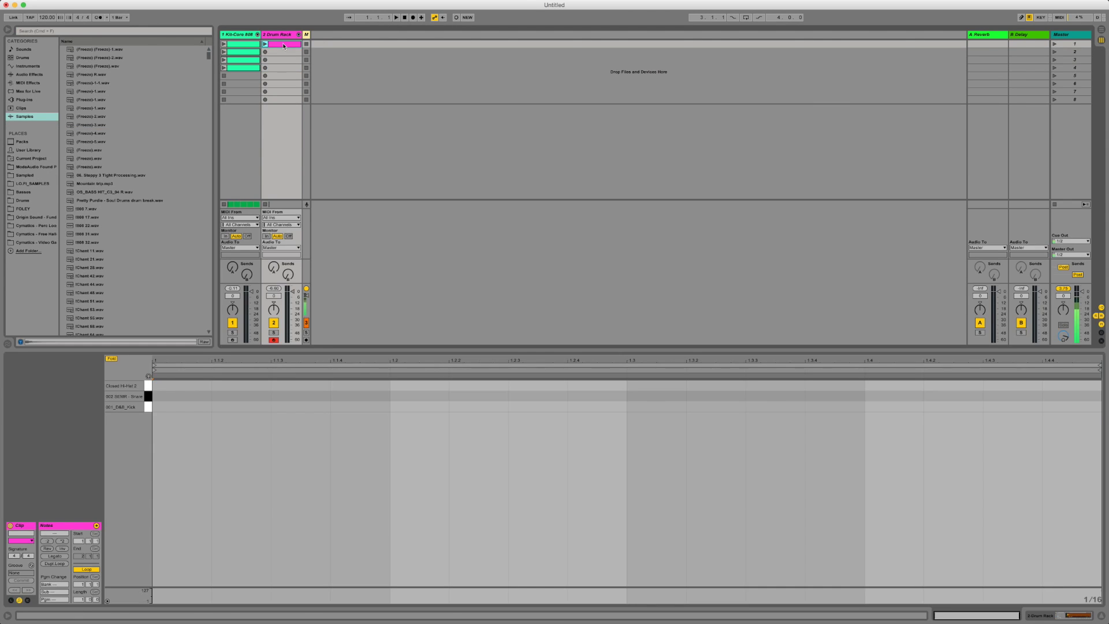
pyautogui.click(148, 408)
pyautogui.moveTo(149, 407); pyautogui.dragTo(151, 386)
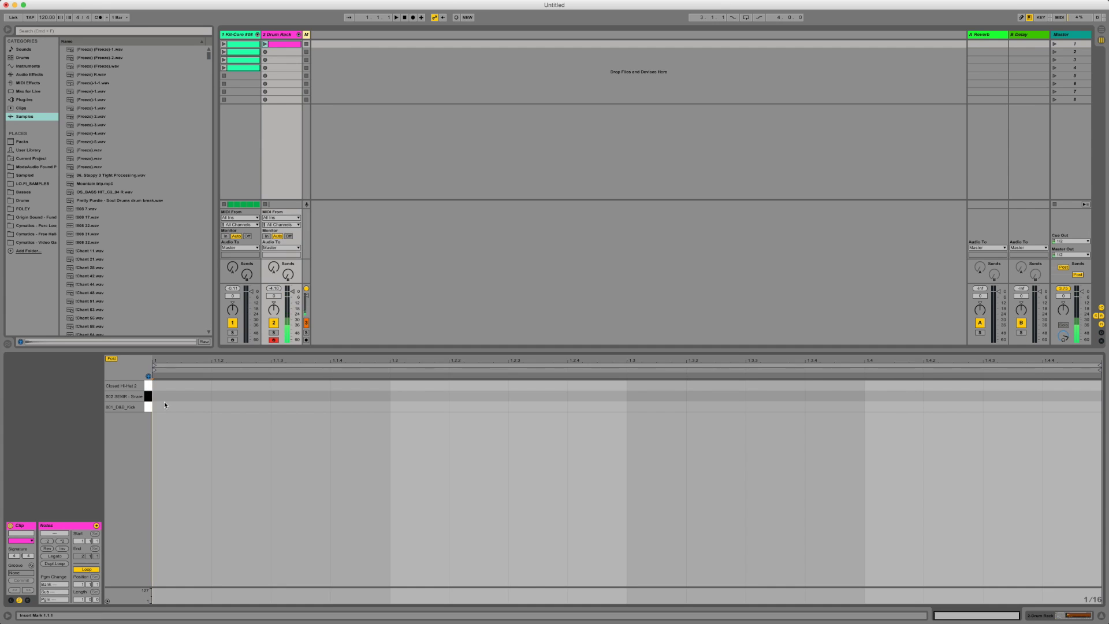
pyautogui.doubleClick(165, 405)
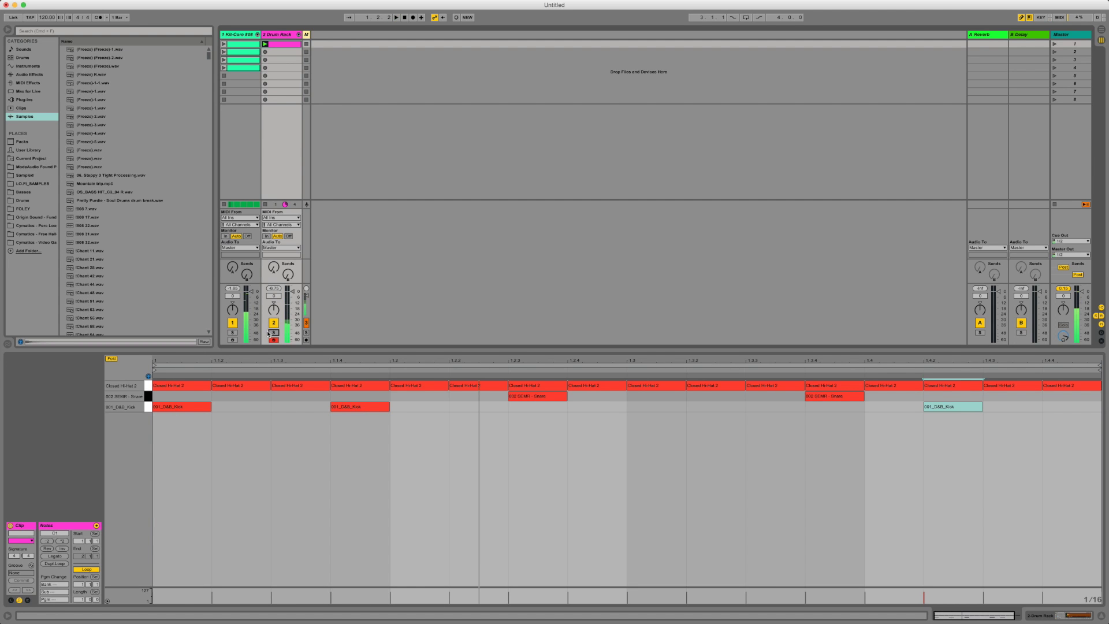
pyautogui.click(232, 323)
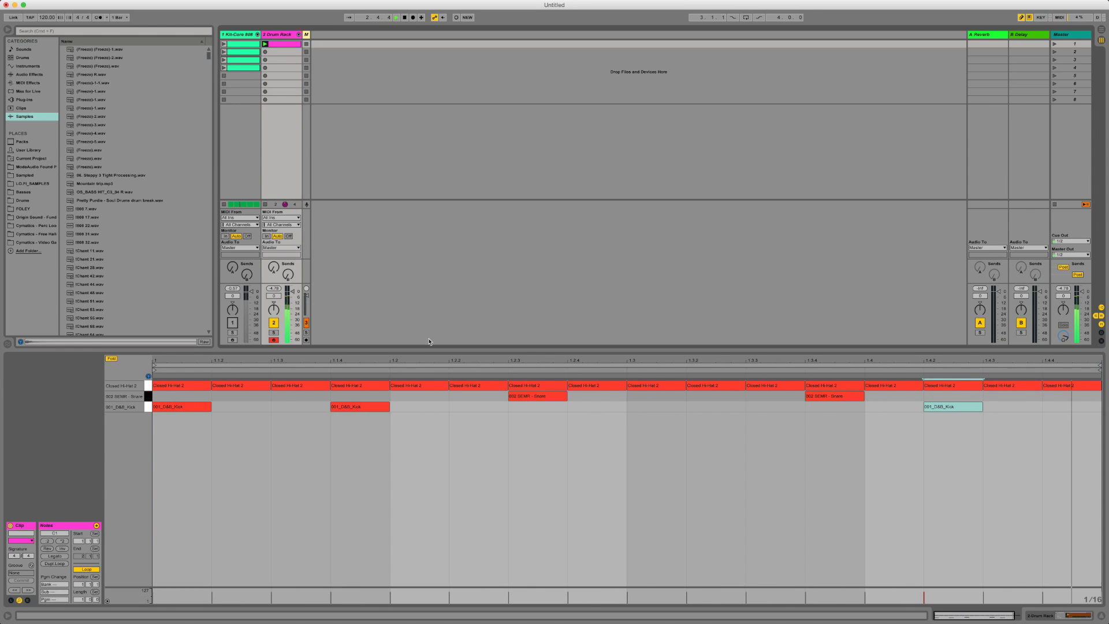
pyautogui.press('space')
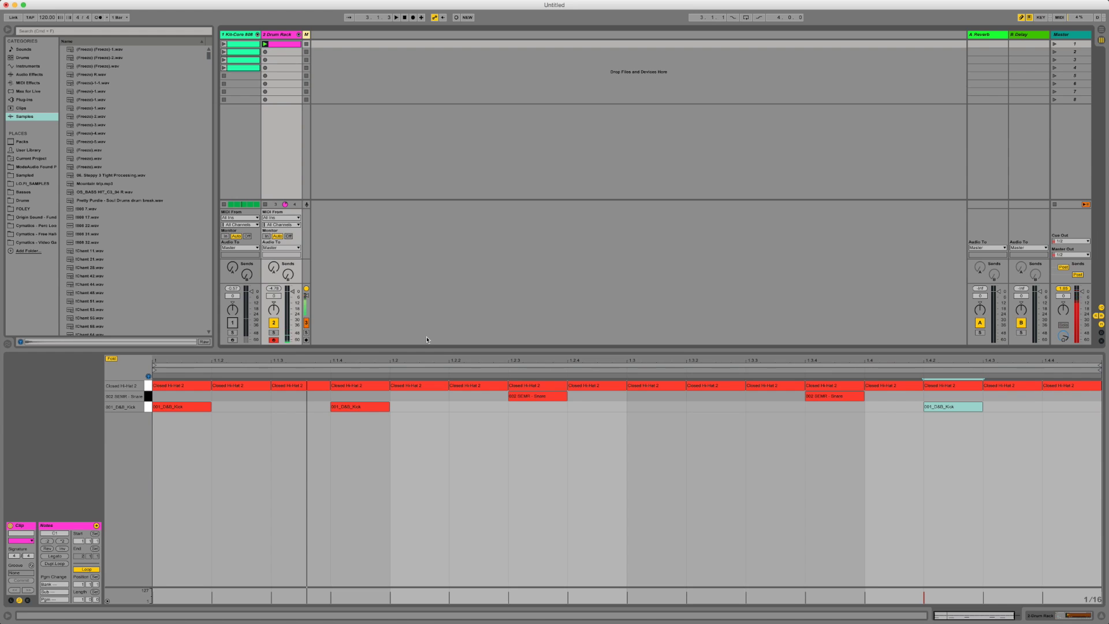